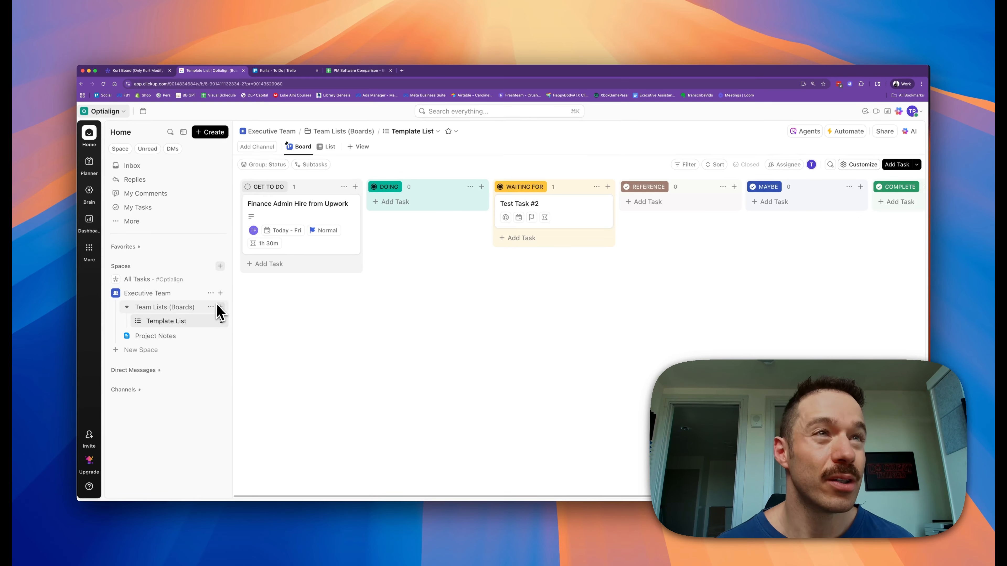
Step: Create a folder named EOS Meeting in the Executive Team space and open its default list
{"action": "left_click", "coordinate": [221, 294]}
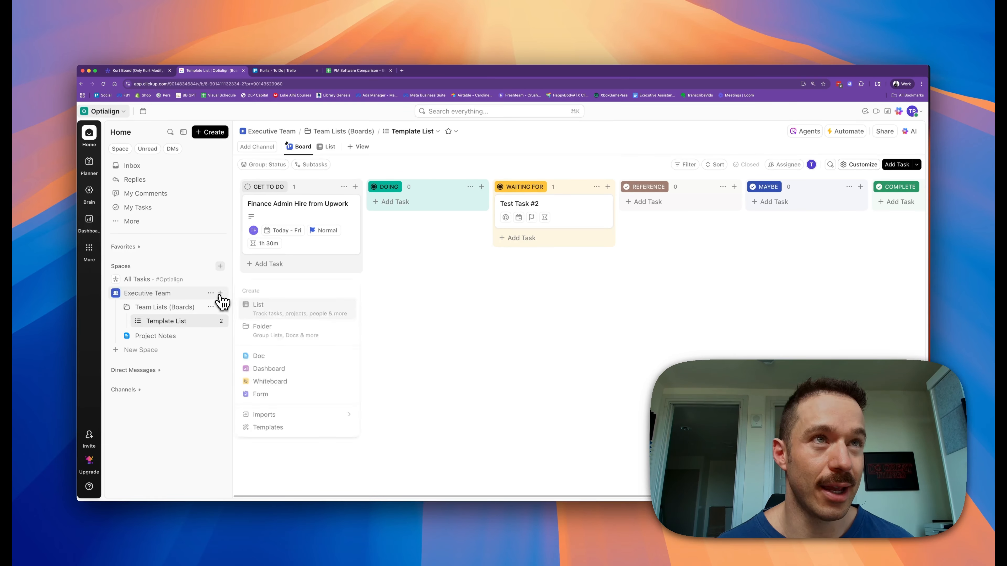
{"action": "left_click", "coordinate": [263, 337]}
{"action": "type", "text": "EOS M"}
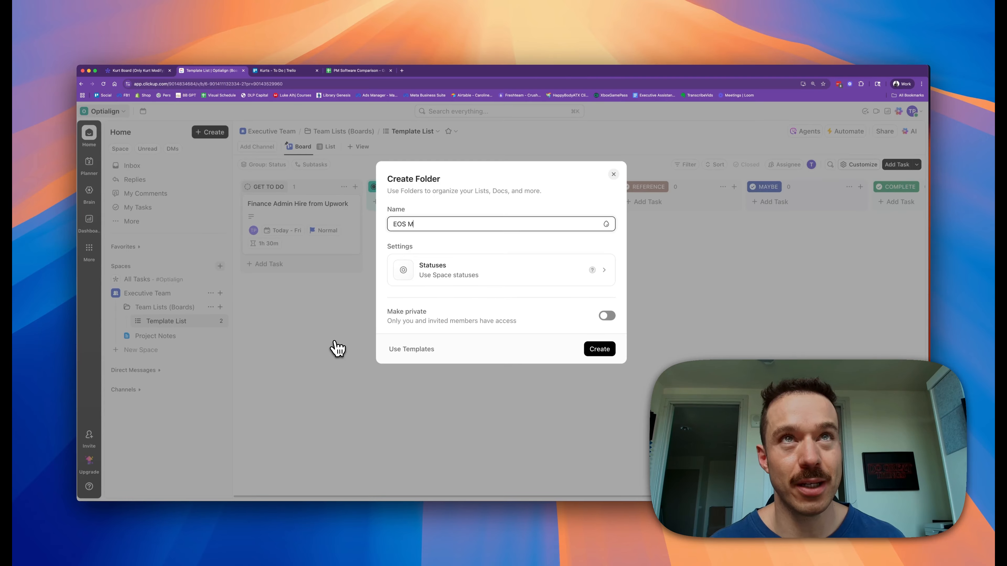
{"action": "type", "text": "eeting"}
{"action": "key", "text": "Return"}
{"action": "left_click", "coordinate": [158, 323]}
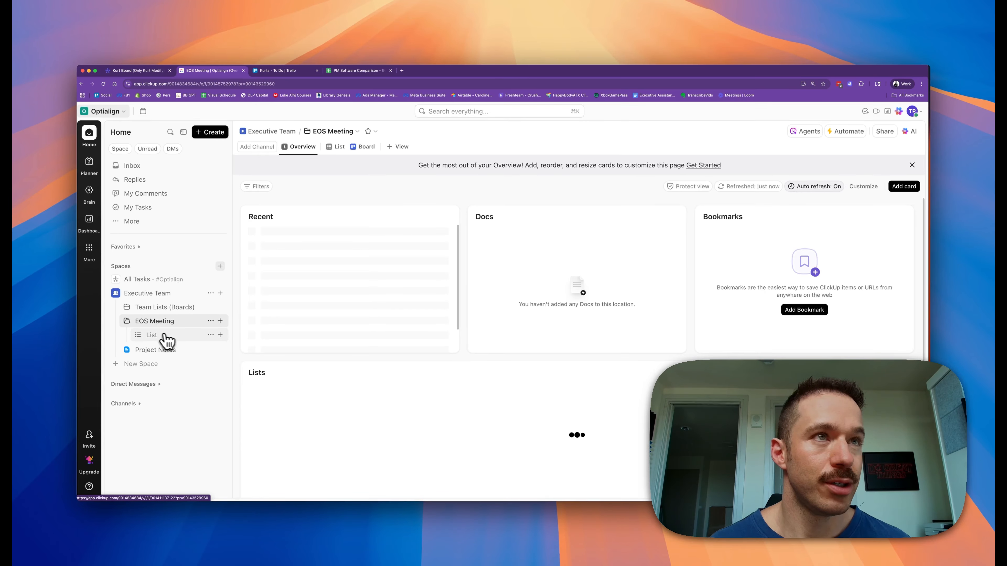
{"action": "left_click", "coordinate": [166, 338]}
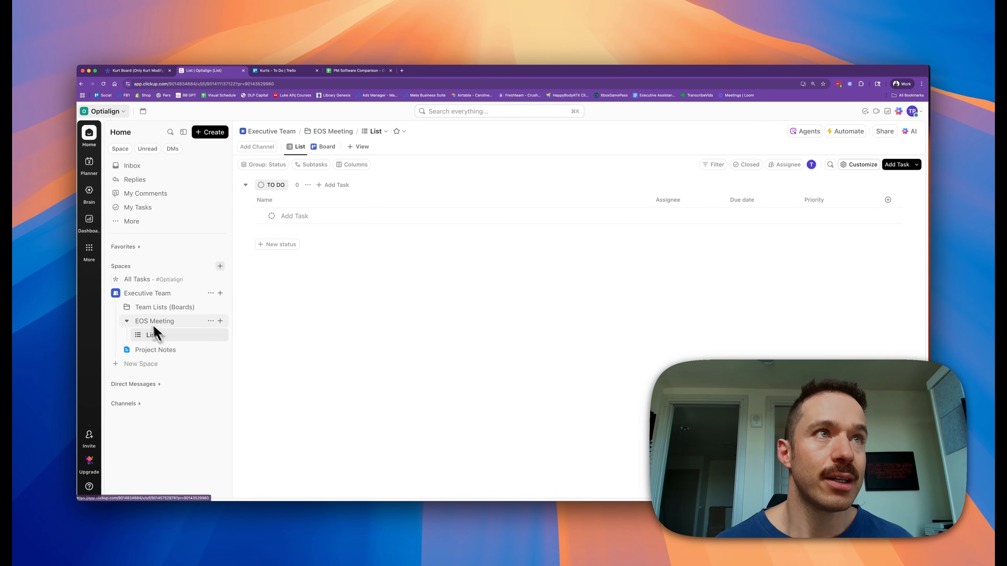
Step: Duplicate Template List with everything in it inside Team Lists (Boards), naming the copy with the team member's first name plus List
{"action": "left_click", "coordinate": [127, 308]}
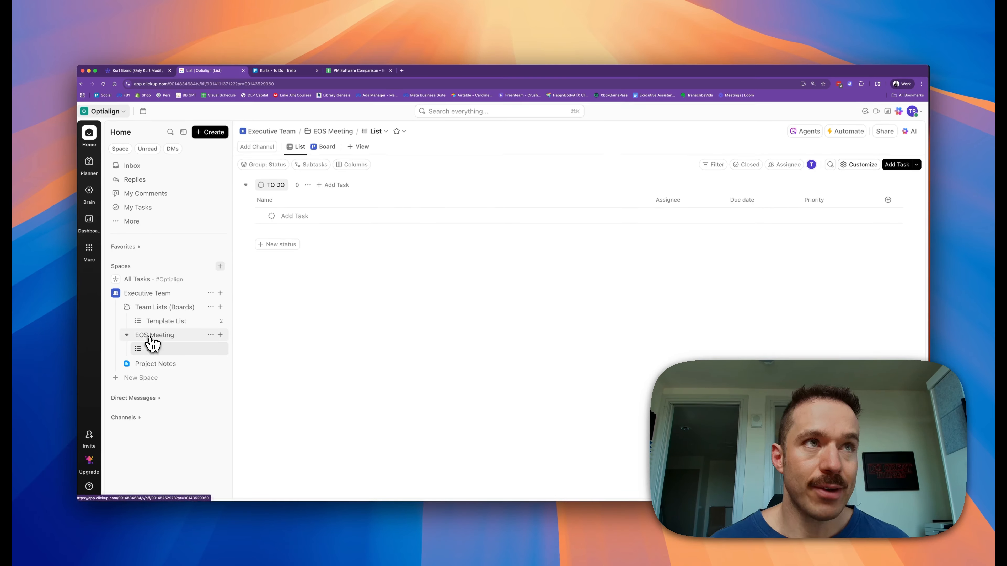
{"action": "left_click", "coordinate": [166, 322]}
{"action": "left_click", "coordinate": [210, 321]}
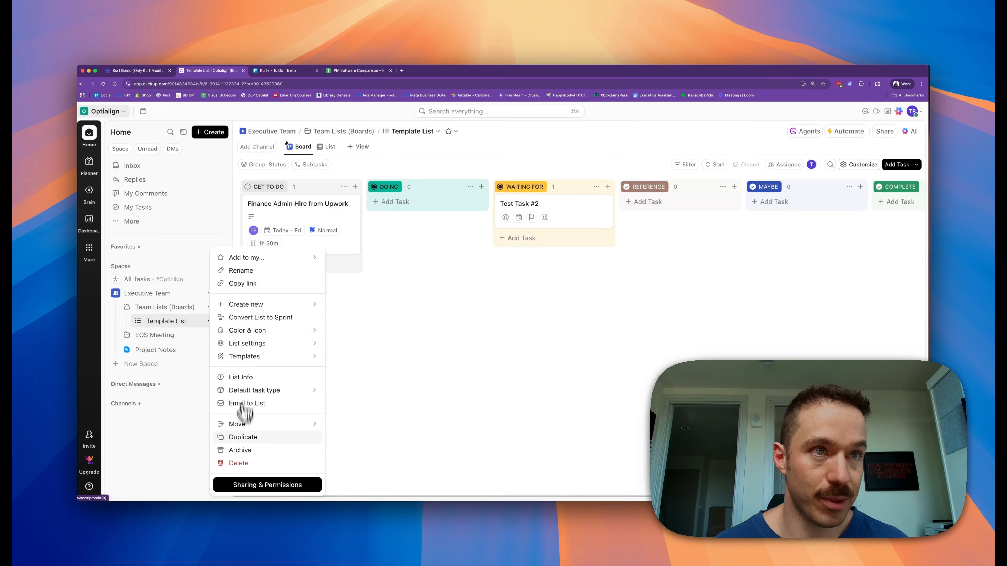
{"action": "left_click", "coordinate": [243, 438]}
{"action": "triple_click", "coordinate": [388, 177]}
{"action": "type", "text": "Kurt"}
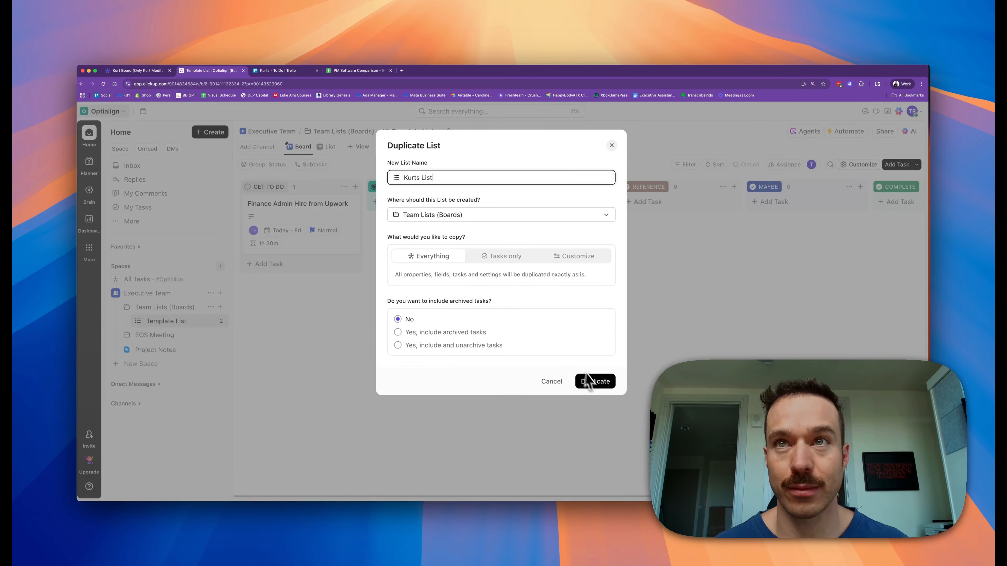
{"action": "type", "text": "s List"}
{"action": "left_click", "coordinate": [592, 381]}
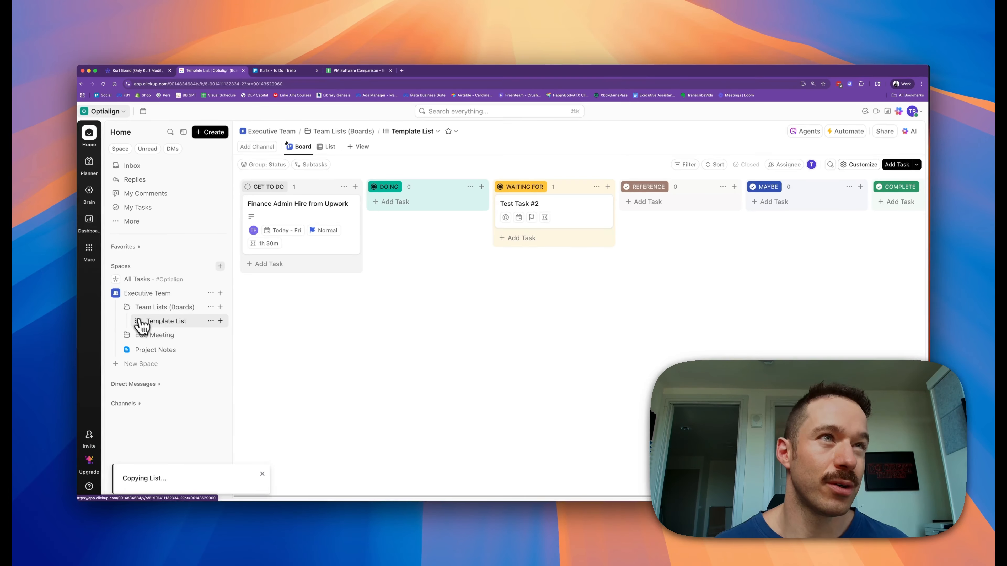
Step: Show the duplicated list as a board and mark Finance Admin Hire from Upwork and Test Task #2 as complete
{"action": "left_click", "coordinate": [162, 337]}
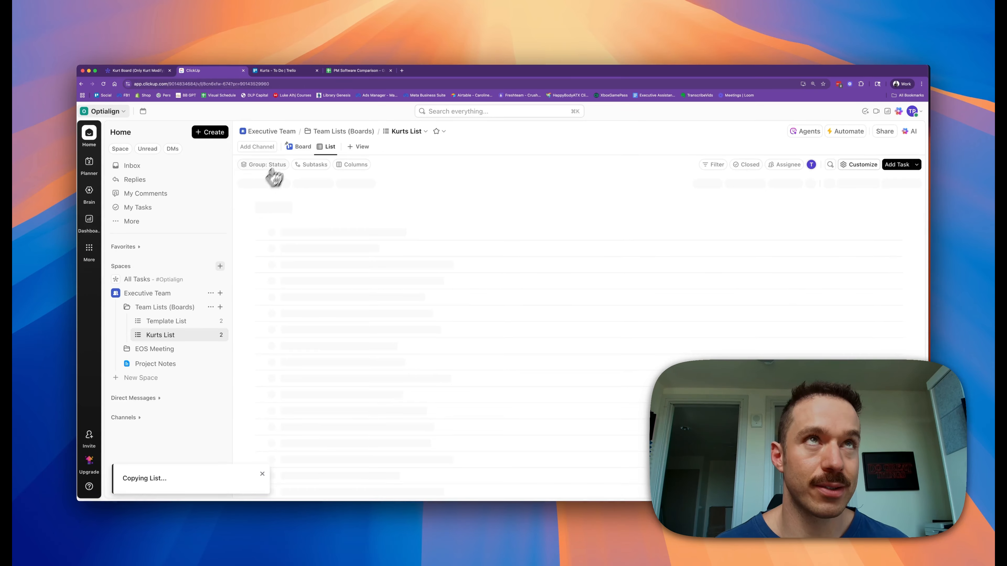
{"action": "left_click", "coordinate": [298, 146]}
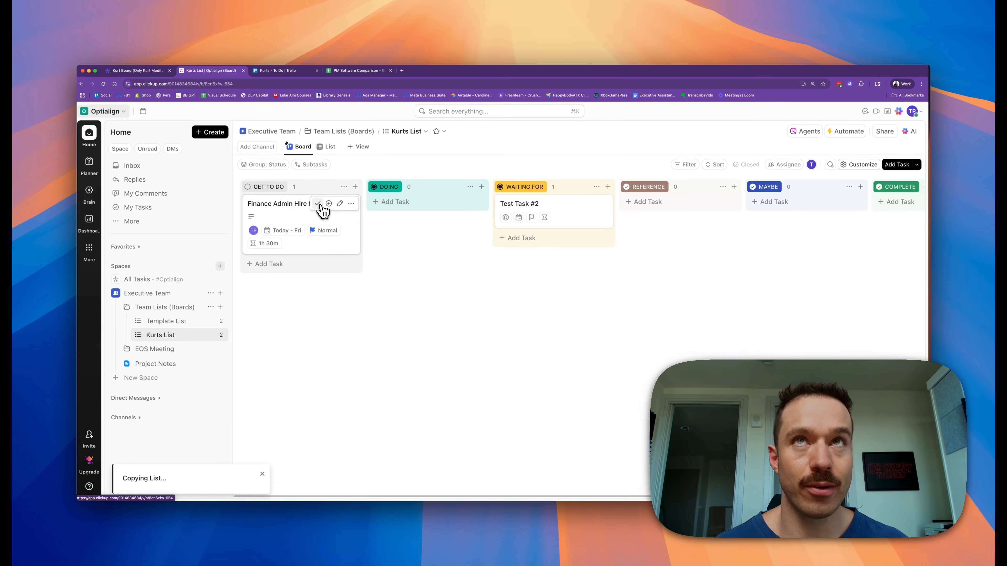
{"action": "left_click", "coordinate": [317, 203]}
{"action": "left_click", "coordinate": [569, 203]}
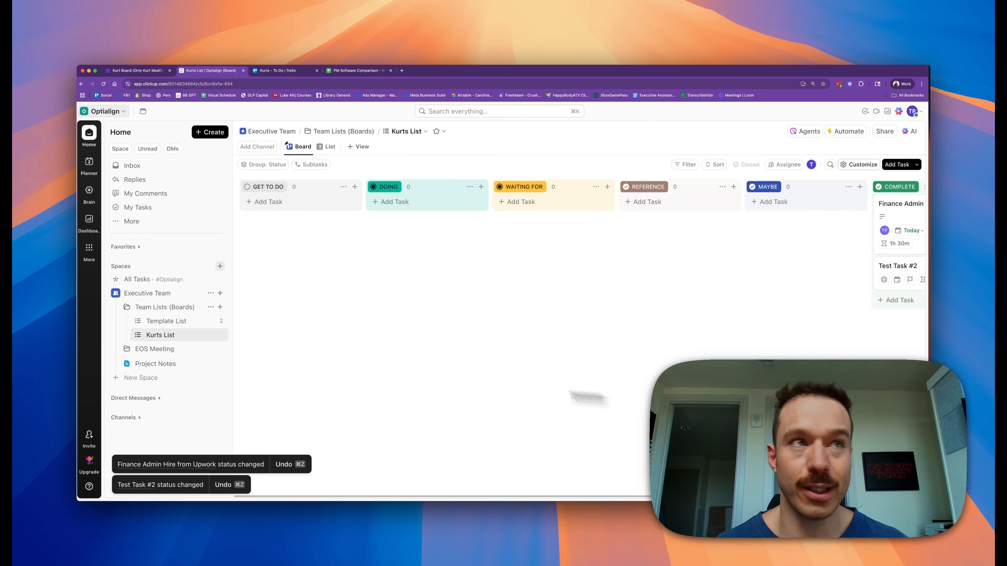
Step: Create a list named Headlines in the EOS Meeting folder and decline the AI suggested settings
{"action": "left_click", "coordinate": [126, 349]}
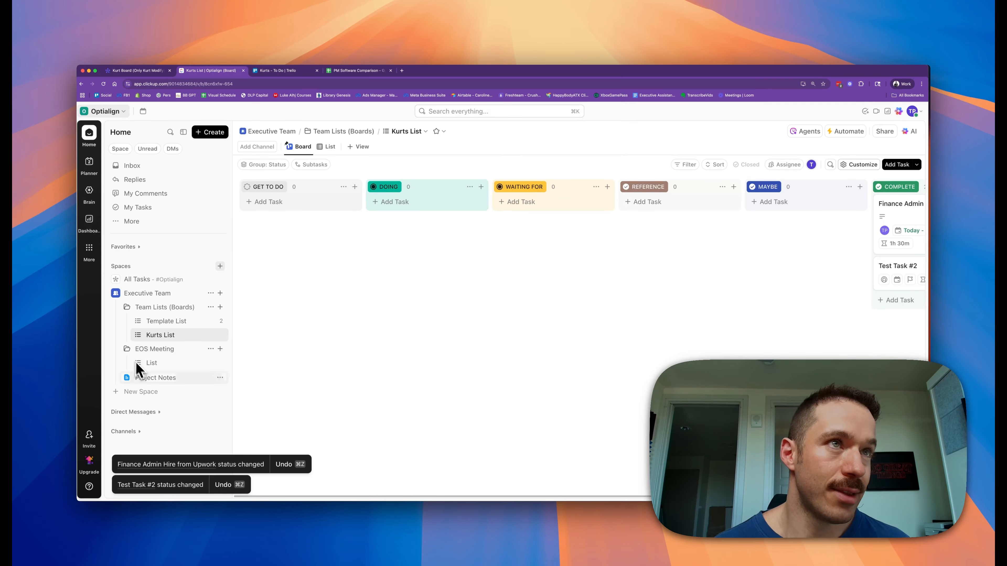
{"action": "left_click", "coordinate": [157, 361]}
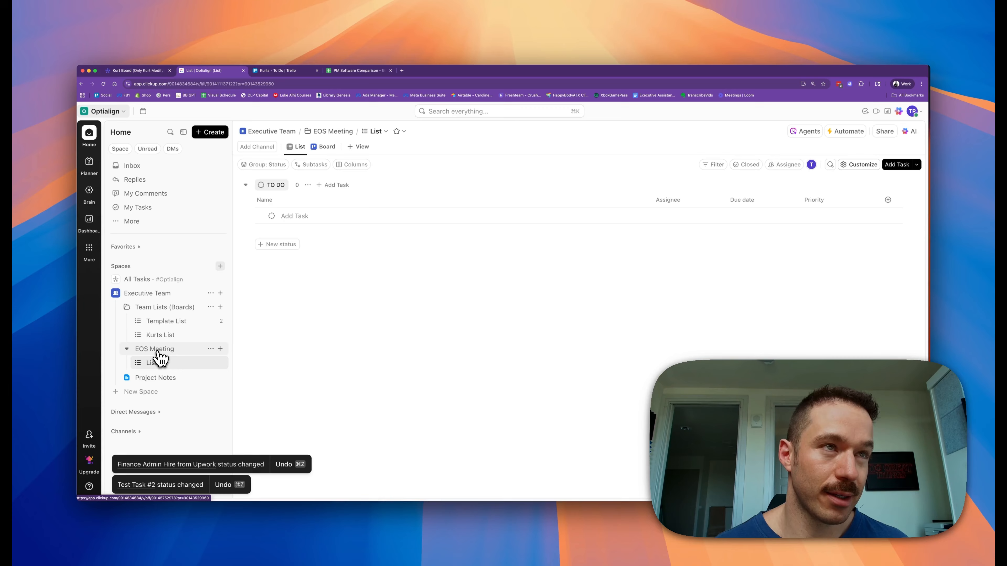
{"action": "left_click", "coordinate": [158, 350]}
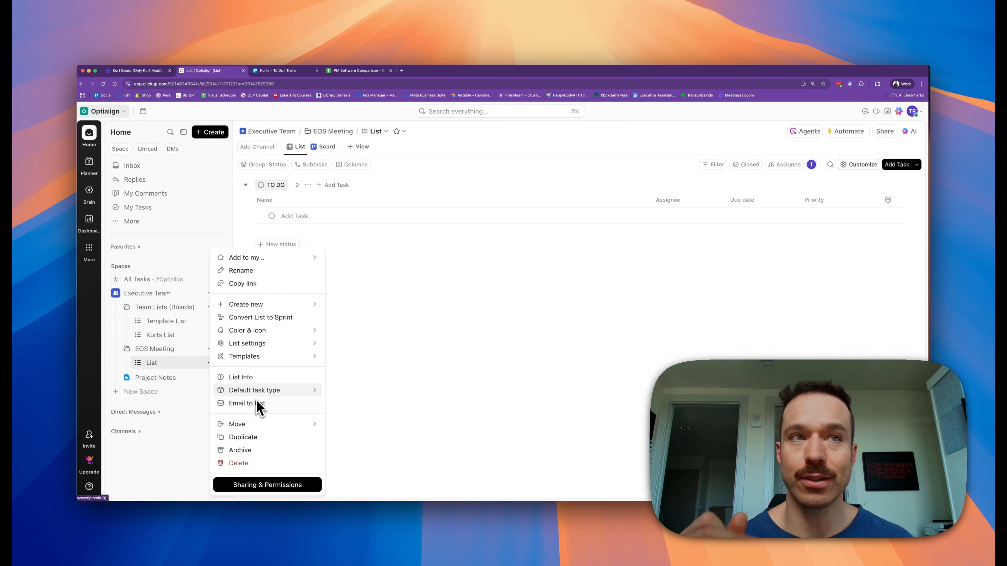
{"action": "left_click", "coordinate": [169, 363]}
{"action": "left_click", "coordinate": [221, 349]}
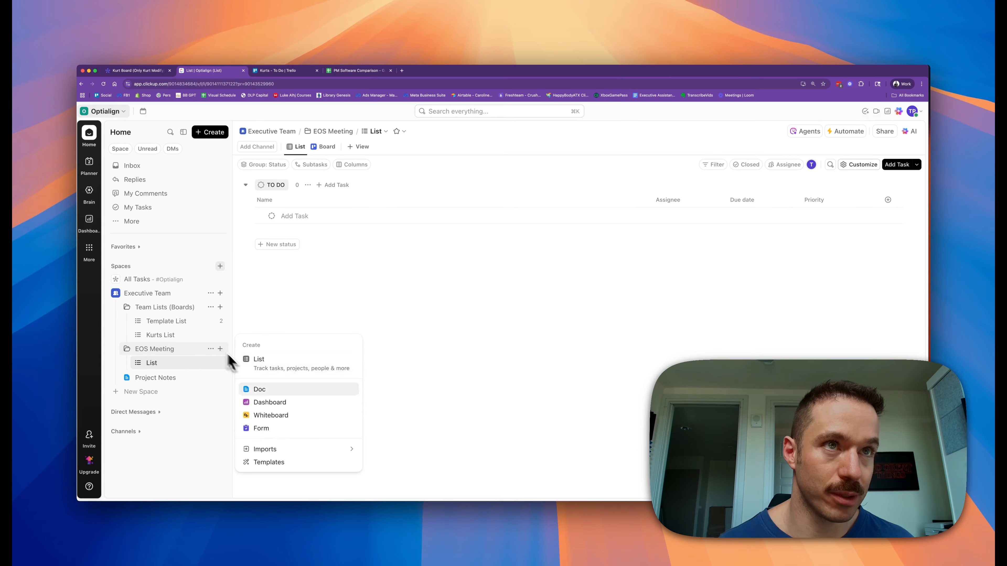
{"action": "left_click", "coordinate": [271, 367]}
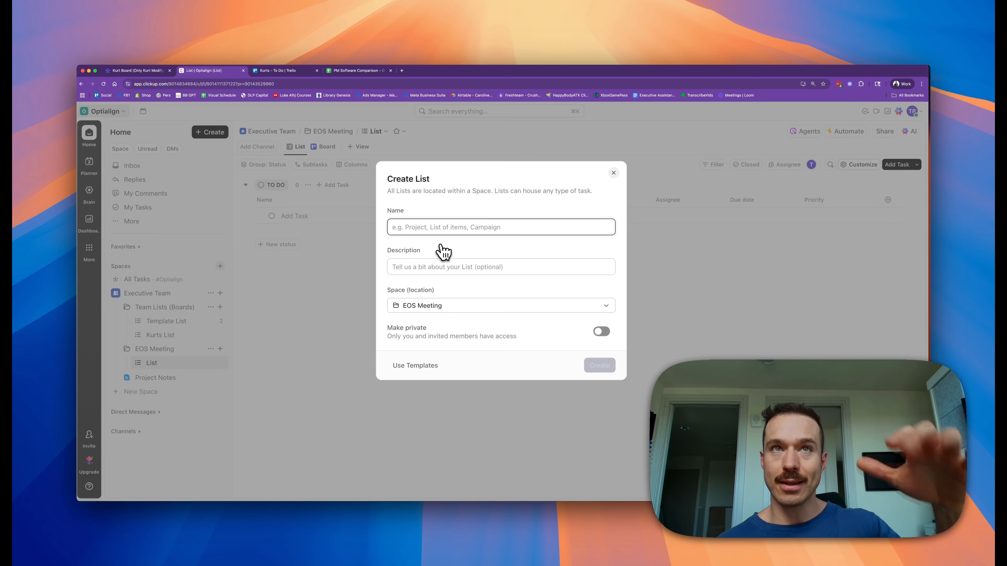
{"action": "type", "text": "Headlines"}
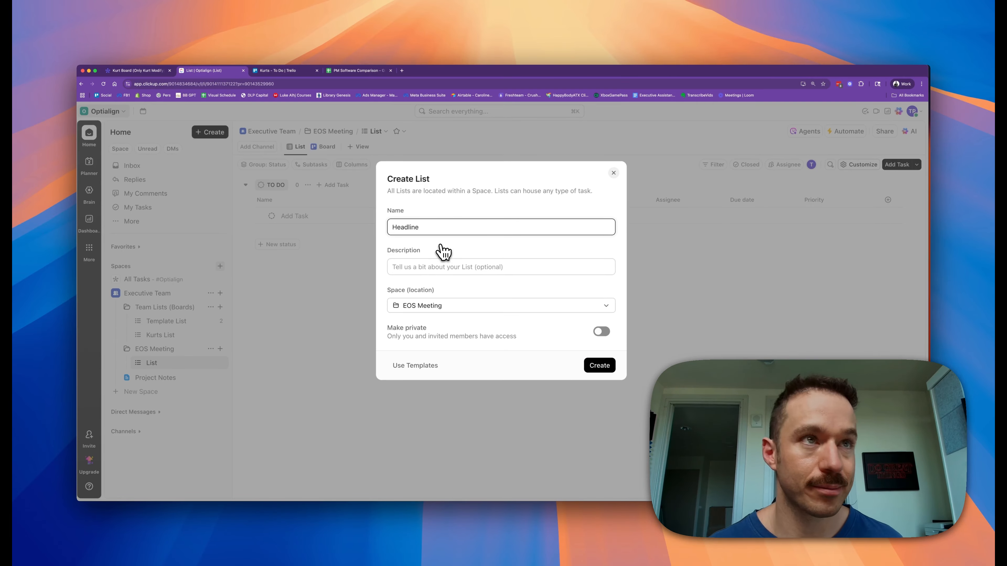
{"action": "left_click", "coordinate": [606, 369]}
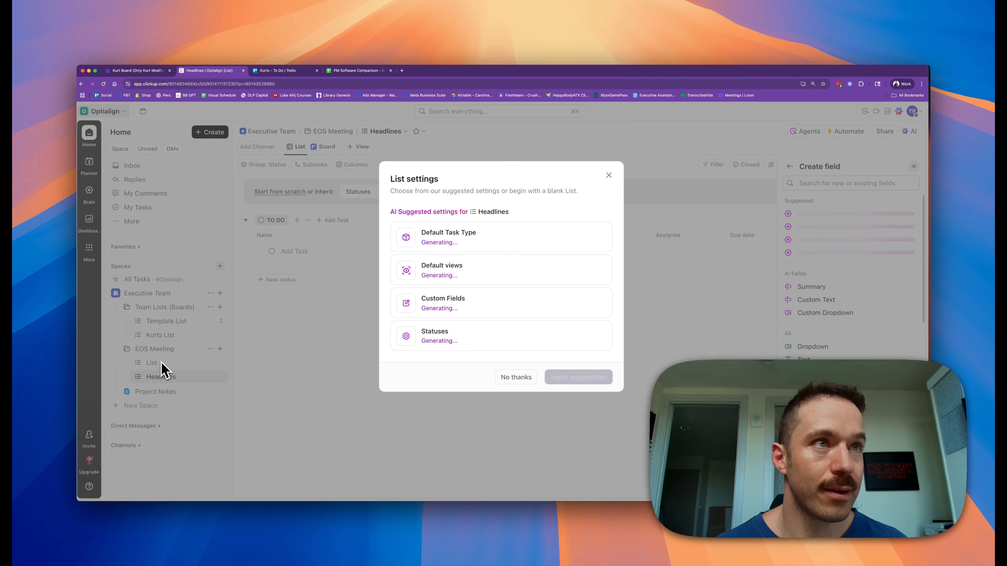
{"action": "left_click", "coordinate": [523, 379]}
Step: Enter Scorecard as the new name of the default list in the EOS Meeting folder
{"action": "left_click", "coordinate": [146, 363]}
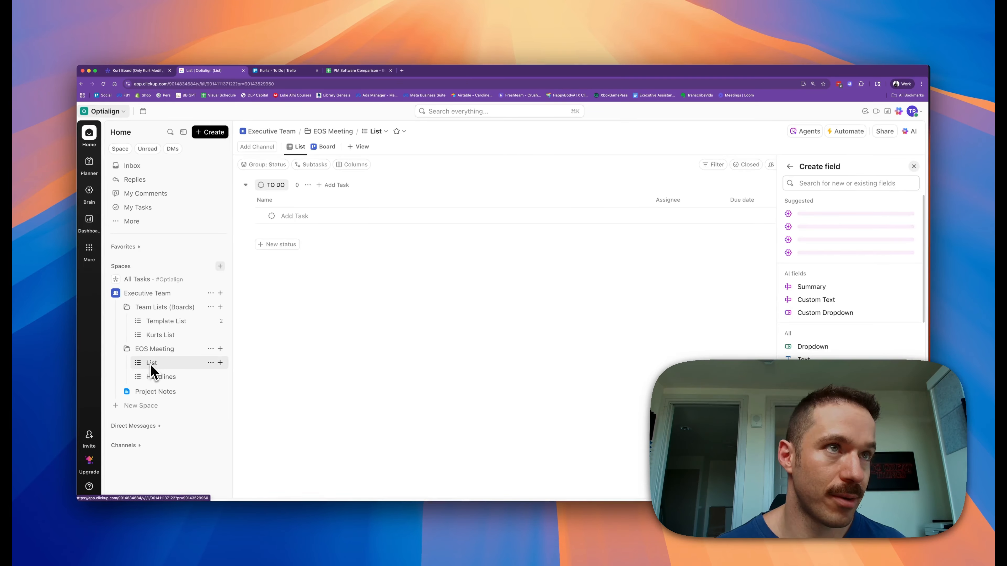
{"action": "right_click", "coordinate": [153, 366]}
{"action": "left_click", "coordinate": [181, 270]}
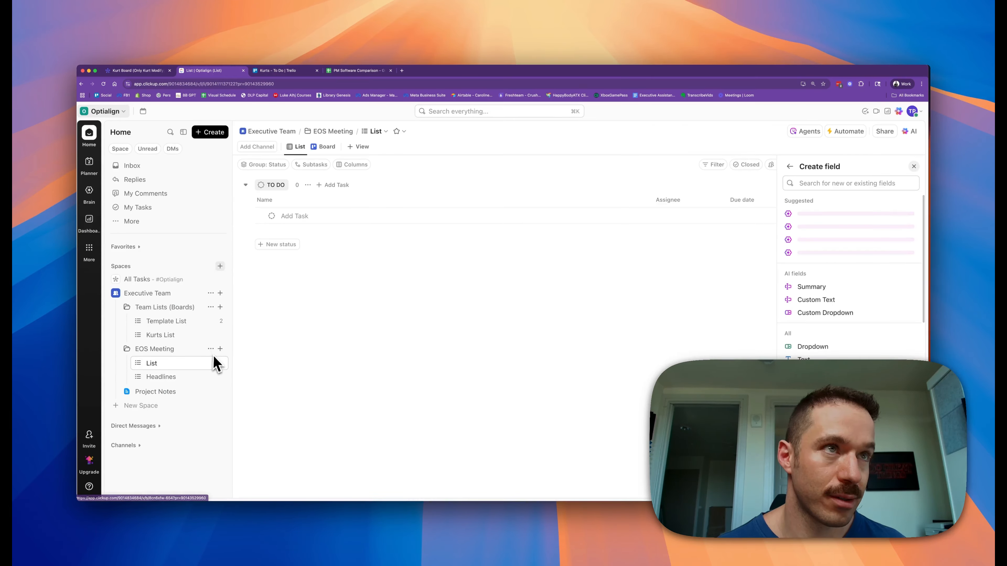
{"action": "key", "text": "BackSpace"}
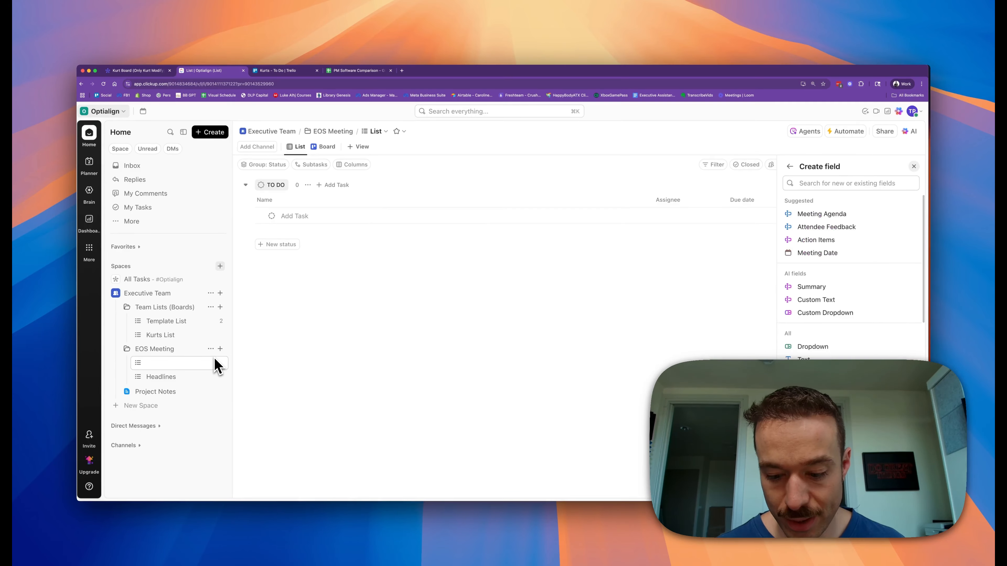
{"action": "type", "text": "SCor"}
{"action": "key", "text": "BackSpace"}
{"action": "key", "text": "BackSpace"}
{"action": "key", "text": "BackSpace"}
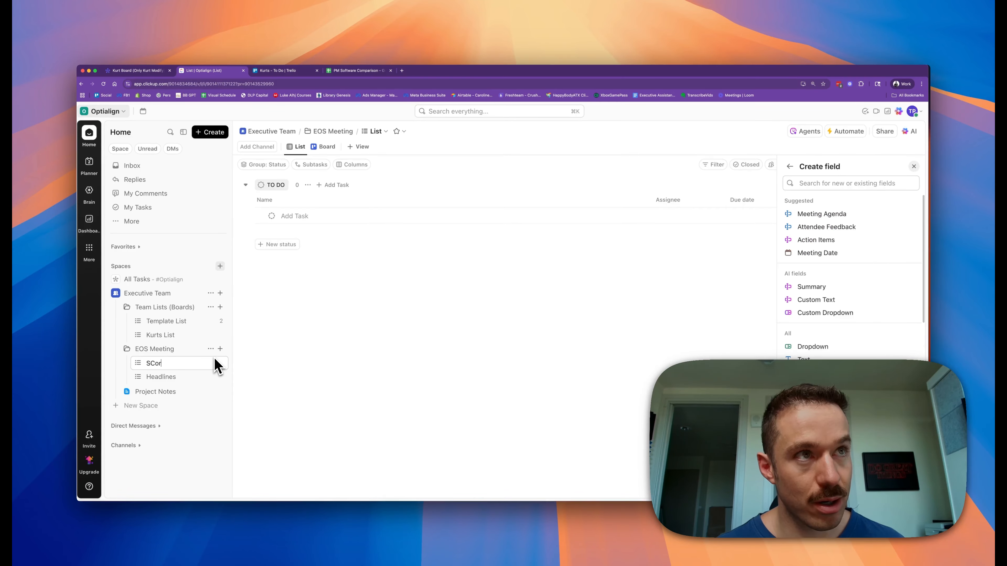
{"action": "type", "text": "corecard"}
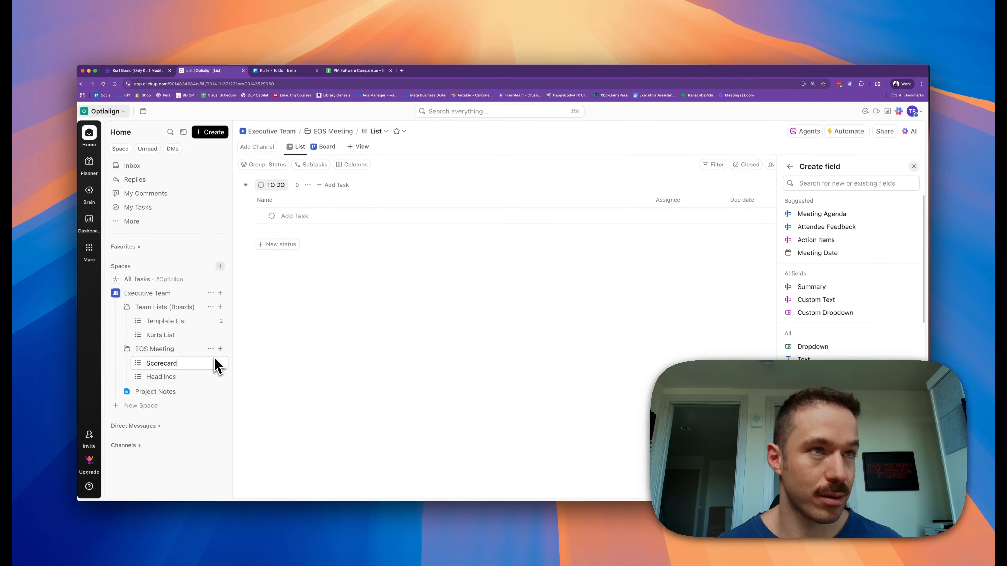
Step: Name the default list Metrics instead and place it below Headlines in the EOS Meeting folder
{"action": "key", "text": "super+a"}
{"action": "type", "text": "Metrics"}
{"action": "key", "text": "Return"}
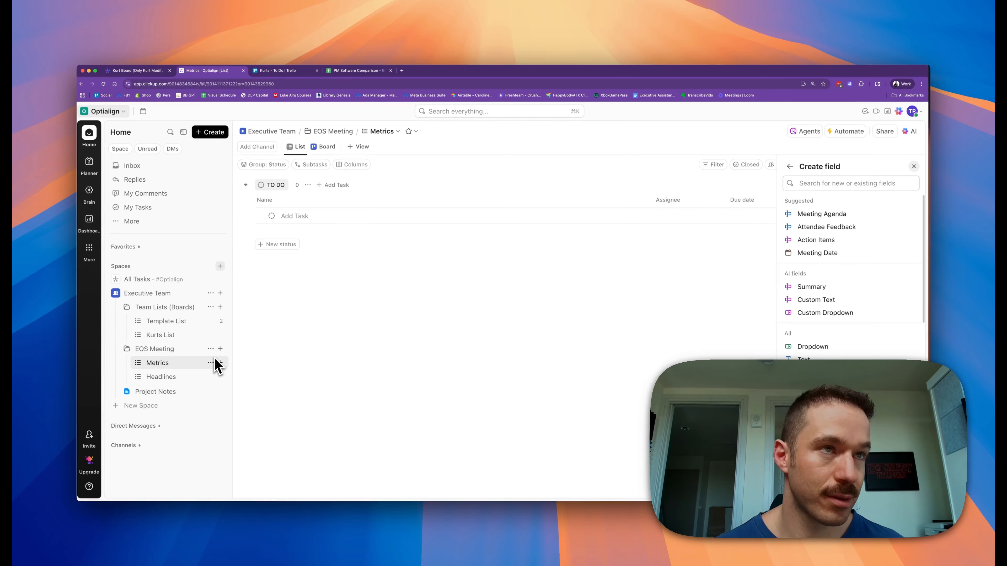
{"action": "mouse_move", "coordinate": [138, 369]}
{"action": "left_mouse_down"}
{"action": "mouse_move", "coordinate": [135, 406]}
{"action": "mouse_move", "coordinate": [108, 386]}
{"action": "mouse_move", "coordinate": [135, 383]}
{"action": "mouse_move", "coordinate": [130, 394]}
{"action": "mouse_move", "coordinate": [125, 375]}
{"action": "mouse_move", "coordinate": [144, 377]}
{"action": "left_mouse_up"}
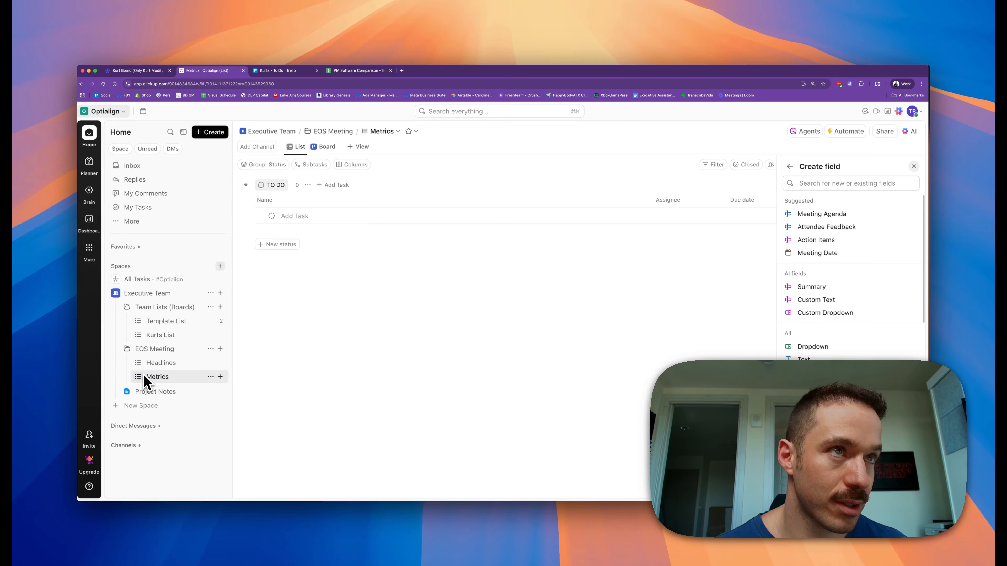
Step: Create a list named Goals in the EOS Meeting folder
{"action": "left_click", "coordinate": [220, 348]}
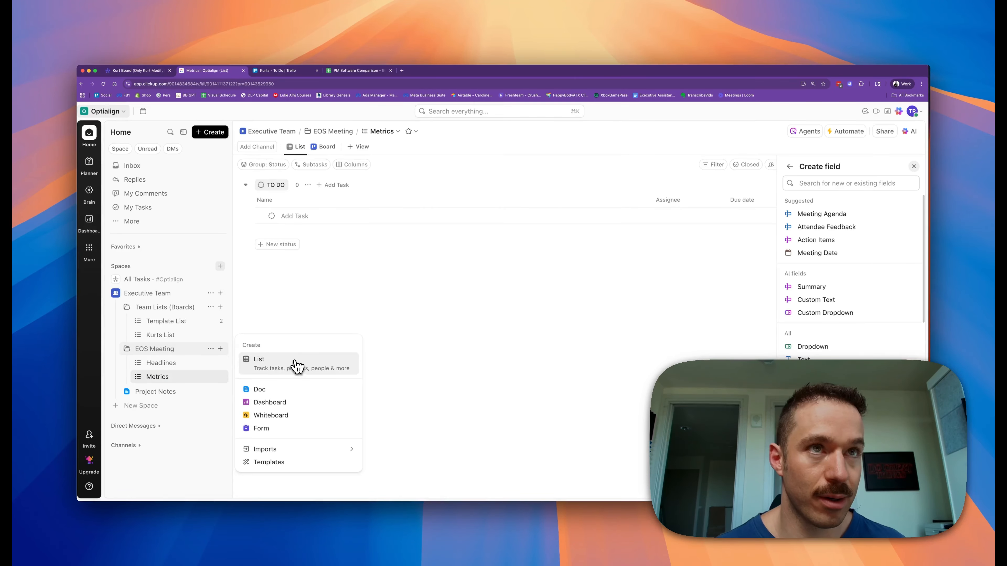
{"action": "left_click", "coordinate": [295, 365]}
{"action": "type", "text": "Goals"}
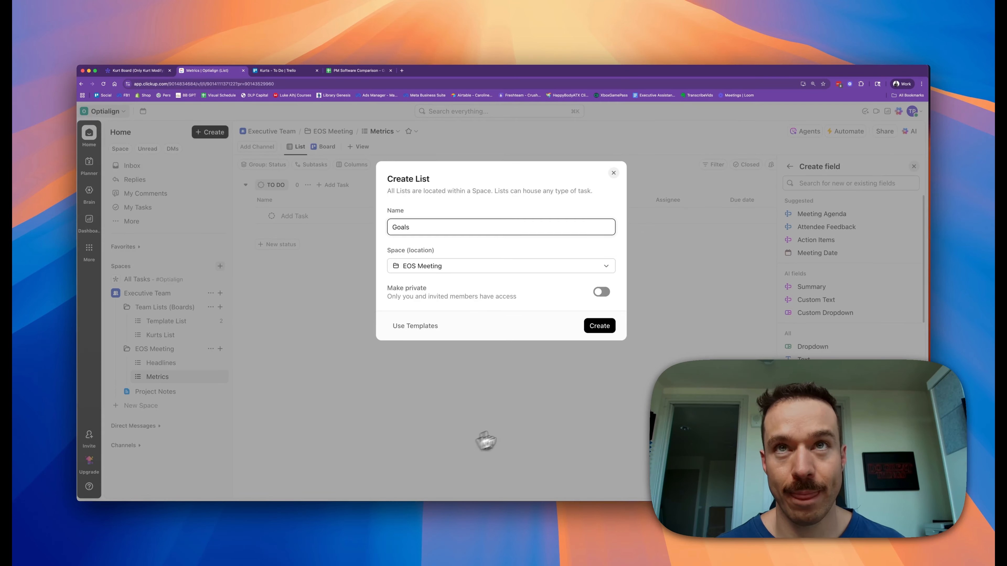
{"action": "left_click", "coordinate": [597, 328]}
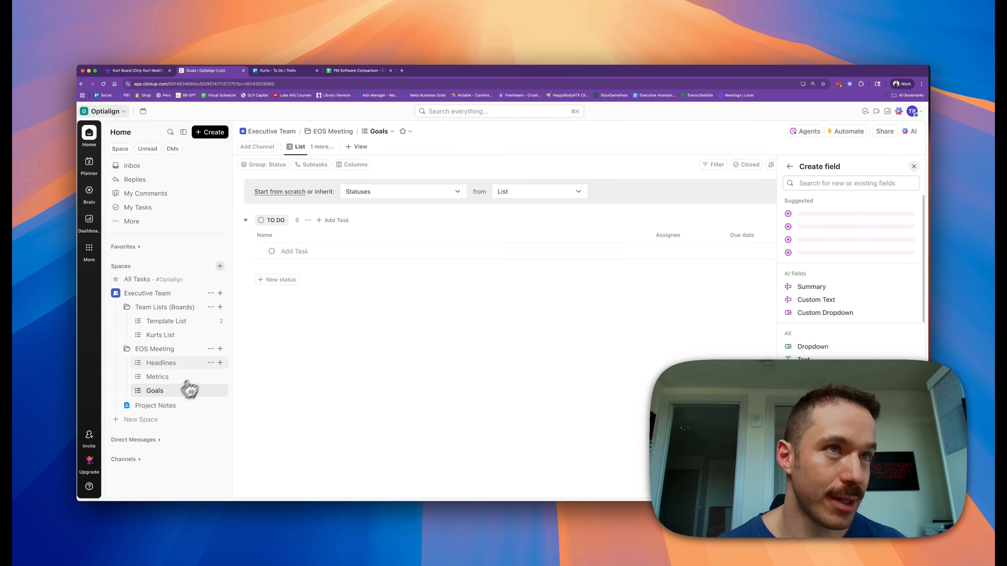
Step: Create a list named To-Dos in the EOS Meeting folder
{"action": "left_click", "coordinate": [221, 349]}
{"action": "left_click", "coordinate": [328, 373]}
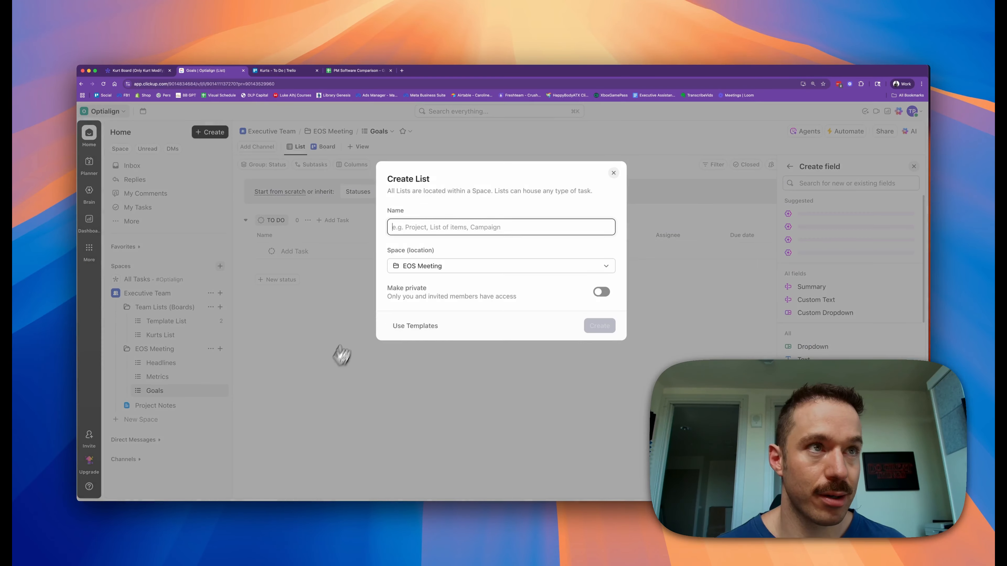
{"action": "type", "text": "To-Dos"}
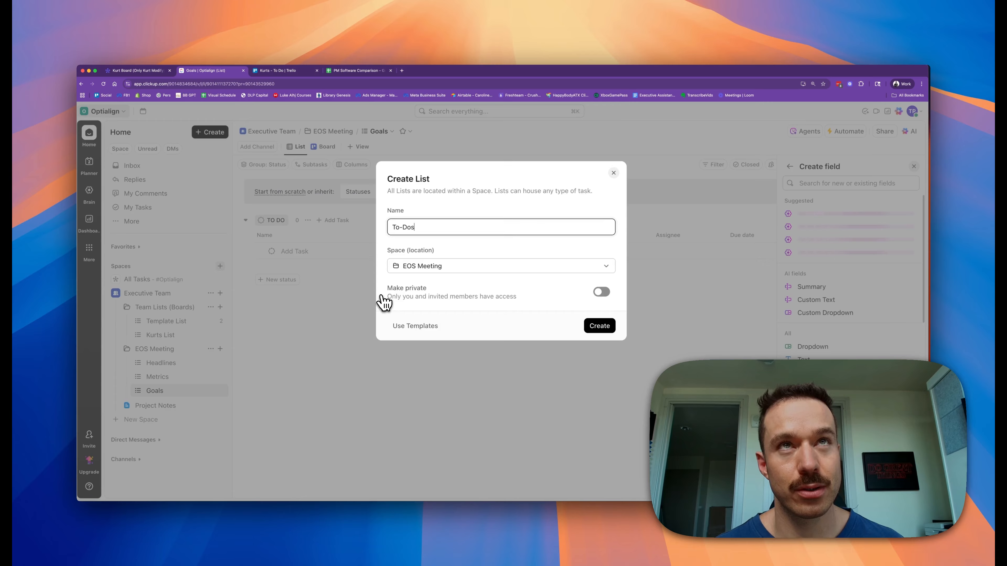
{"action": "left_click", "coordinate": [596, 327]}
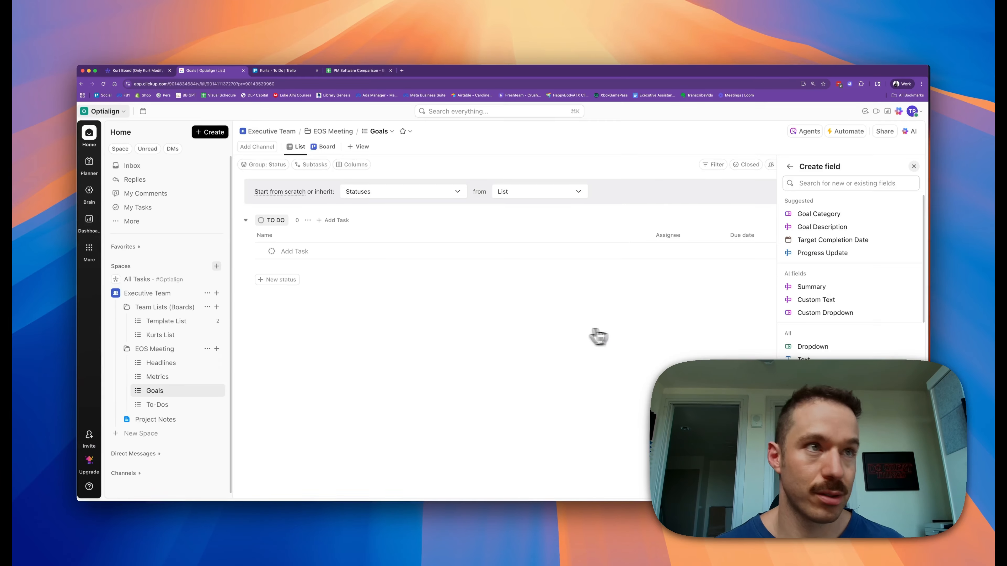
Step: Create a list named Issues in the EOS Meeting folder
{"action": "left_click", "coordinate": [217, 349]}
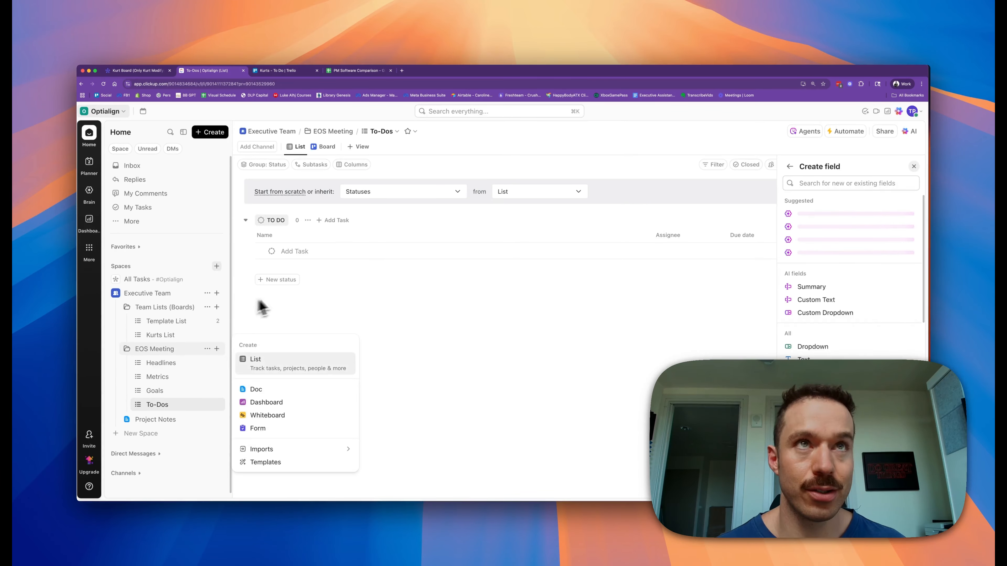
{"action": "left_click", "coordinate": [263, 373]}
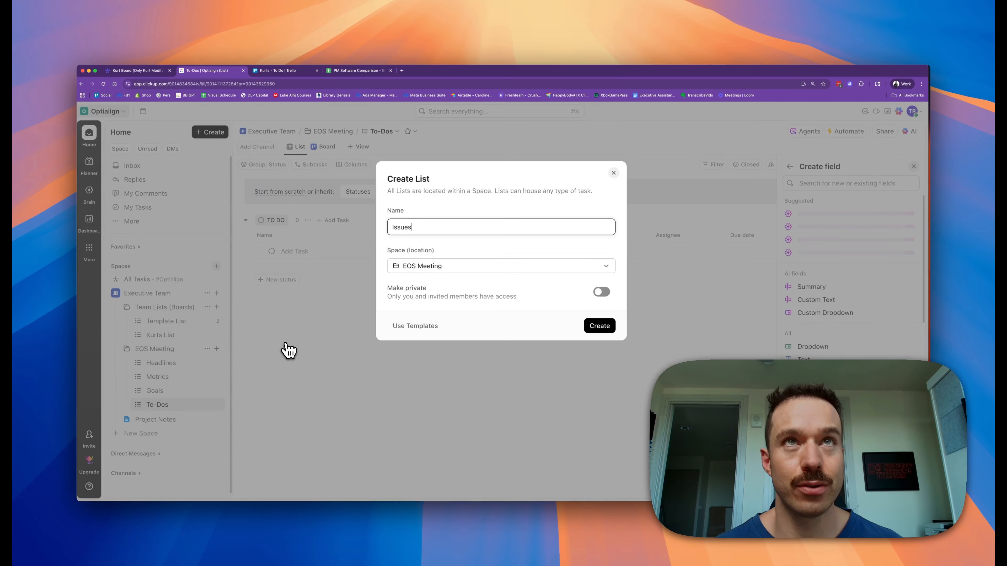
{"action": "key", "text": "Tab"}
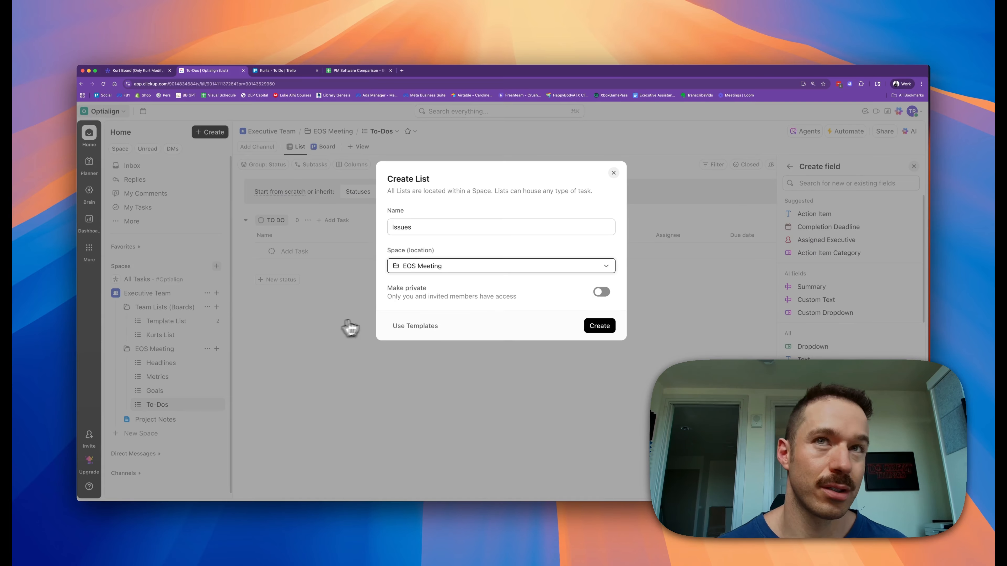
{"action": "left_click", "coordinate": [599, 326]}
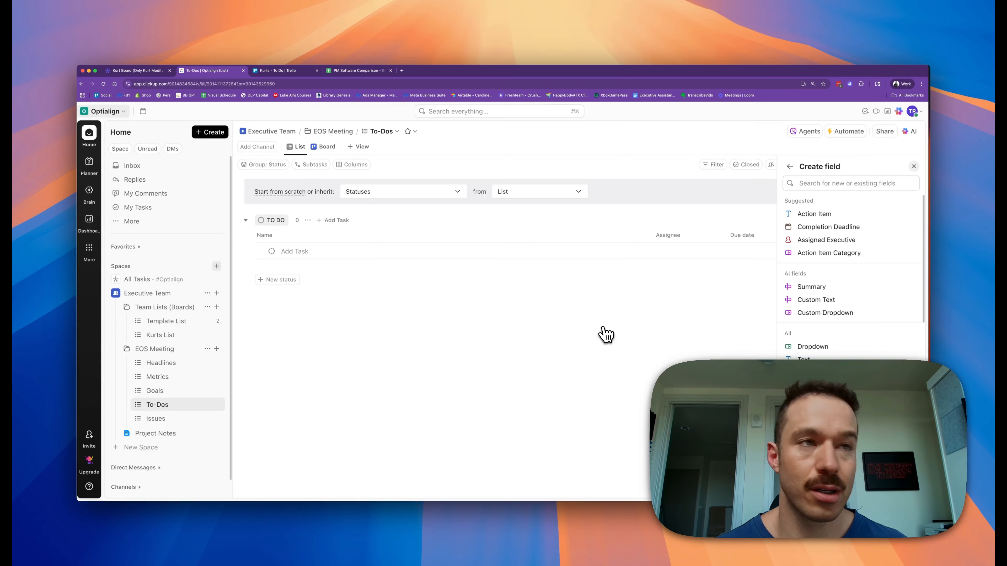
Step: Rename the EOS Meeting folder as EOS Meeting (Template)
{"action": "left_click", "coordinate": [175, 351]}
{"action": "right_click", "coordinate": [174, 351]}
{"action": "left_click", "coordinate": [205, 340]}
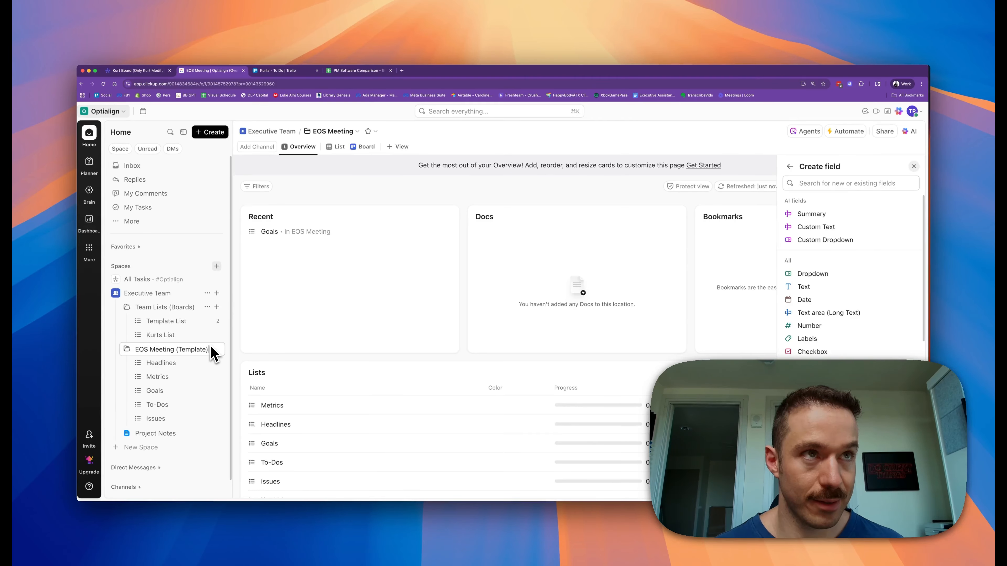
{"action": "type", "text": "(Template)"}
{"action": "key", "text": "Return"}
Step: Widen the sidebar so the EOS Meeting folder's full name fits
{"action": "right_click", "coordinate": [194, 369]}
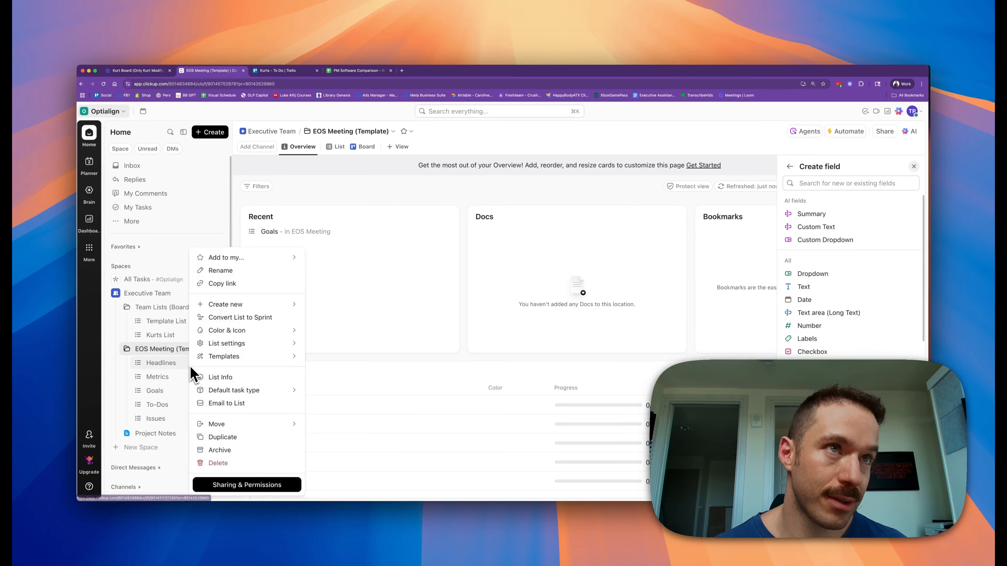
{"action": "left_click", "coordinate": [151, 350]}
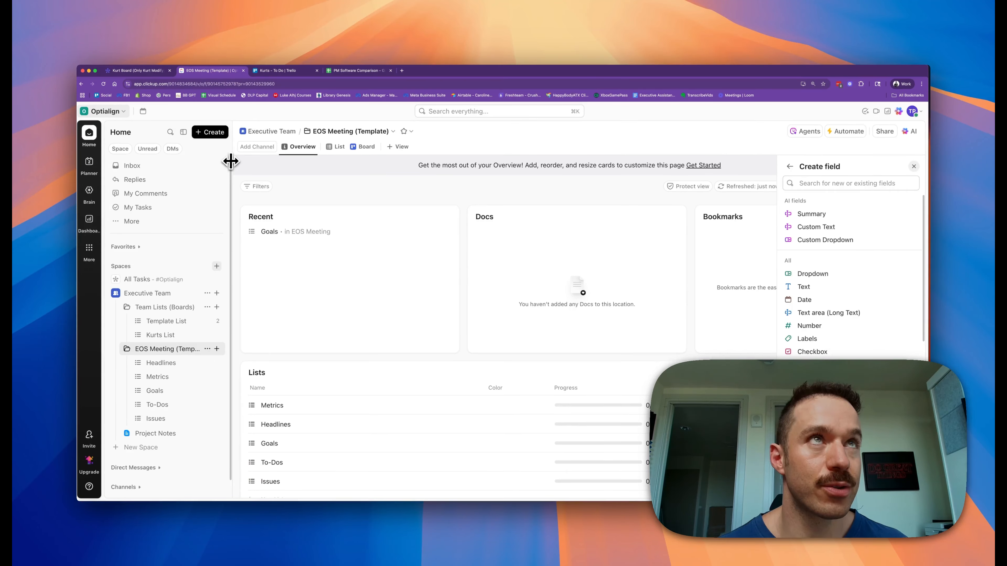
{"action": "left_click_drag", "start_coordinate": [231, 161], "coordinate": [274, 161]}
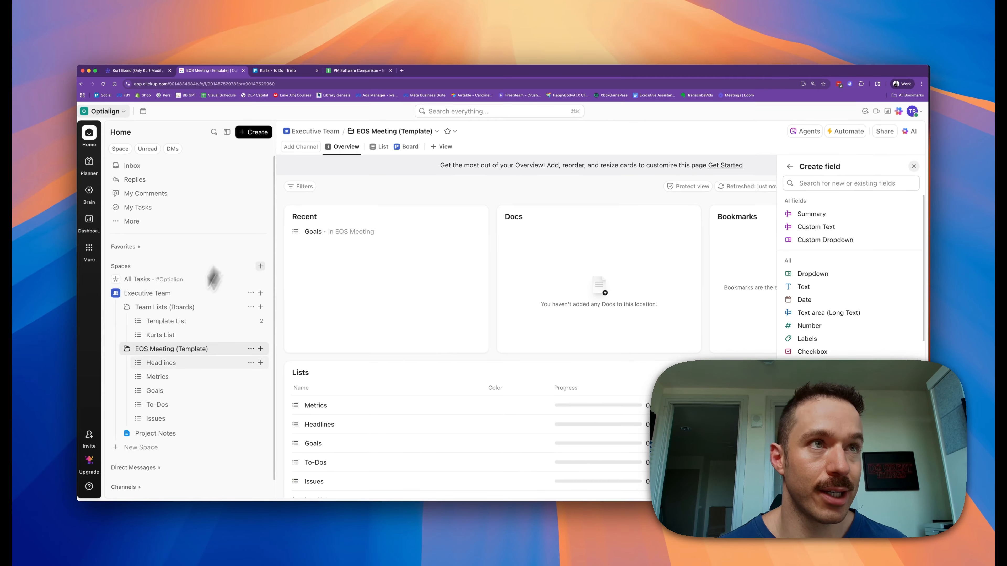
{"action": "left_click", "coordinate": [175, 366]}
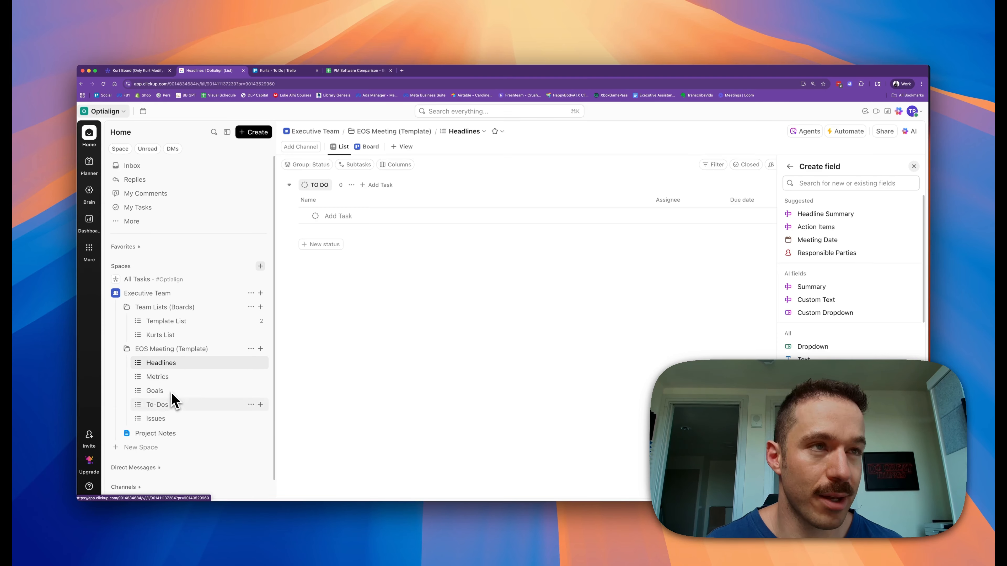
{"action": "left_click", "coordinate": [127, 349]}
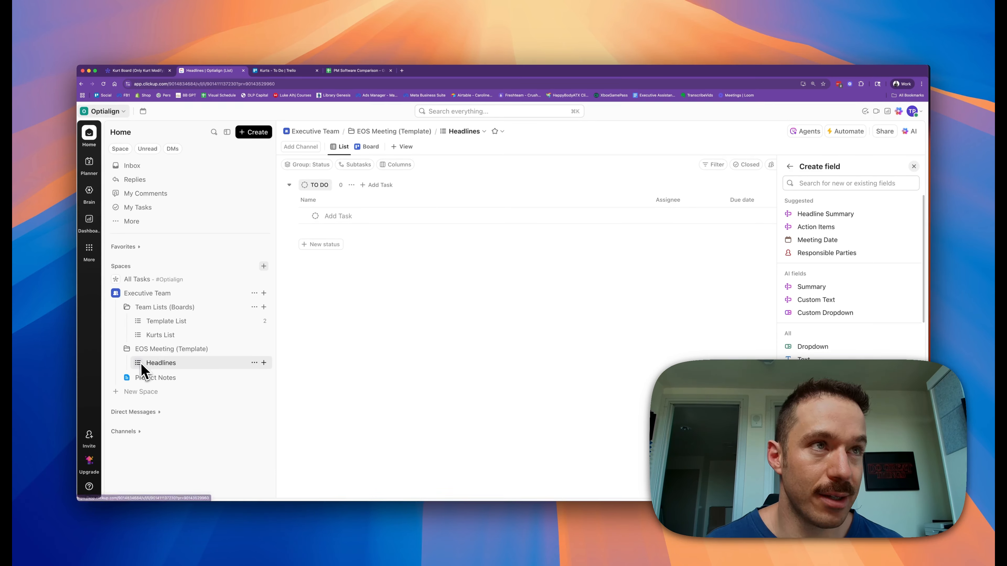
{"action": "left_click", "coordinate": [127, 350]}
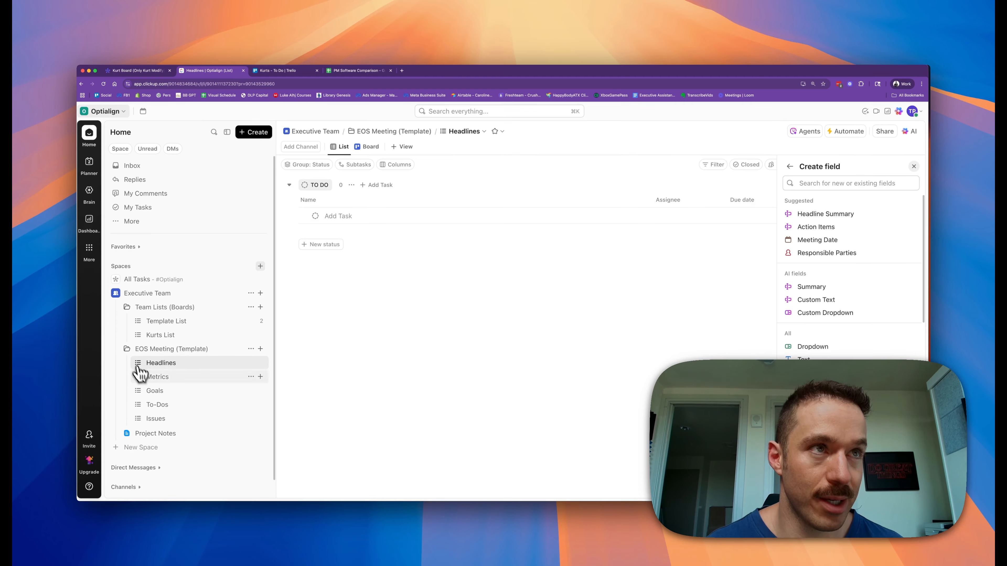
{"action": "left_click", "coordinate": [166, 377]}
{"action": "right_click", "coordinate": [168, 377]}
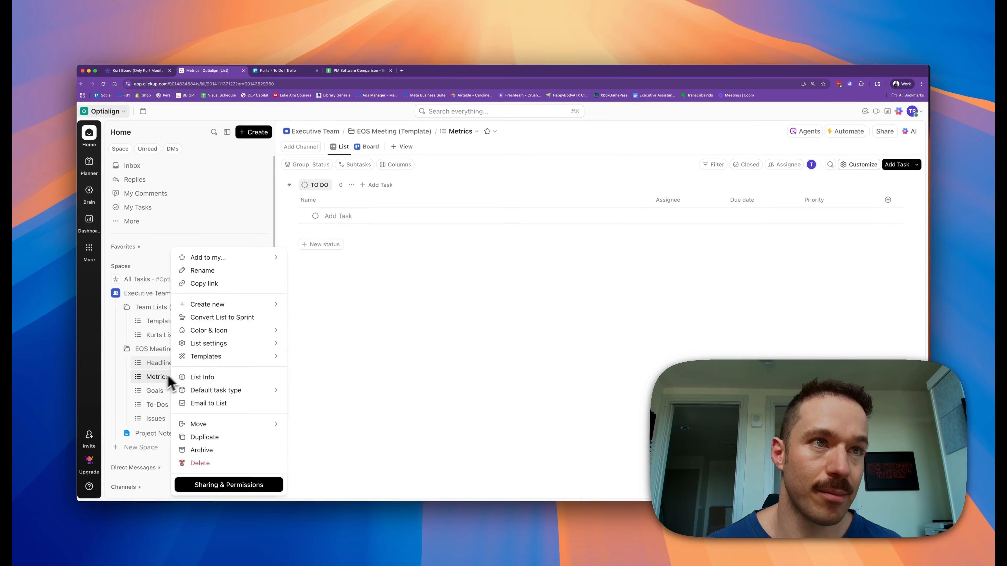
{"action": "left_click", "coordinate": [151, 381]}
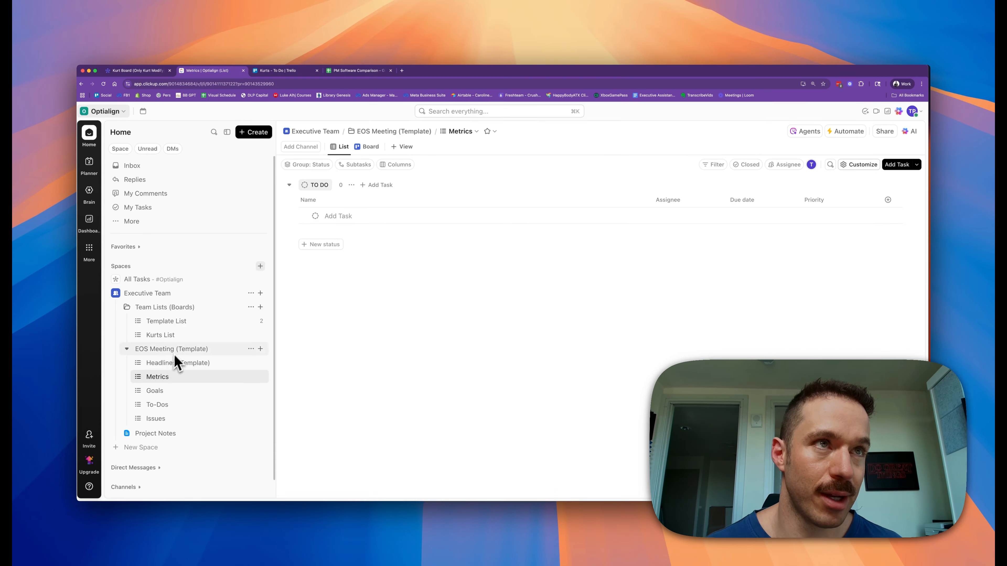
Step: Rename the headlines list in the EOS Meeting folder as Headlines (Offense)
{"action": "right_click", "coordinate": [163, 367]}
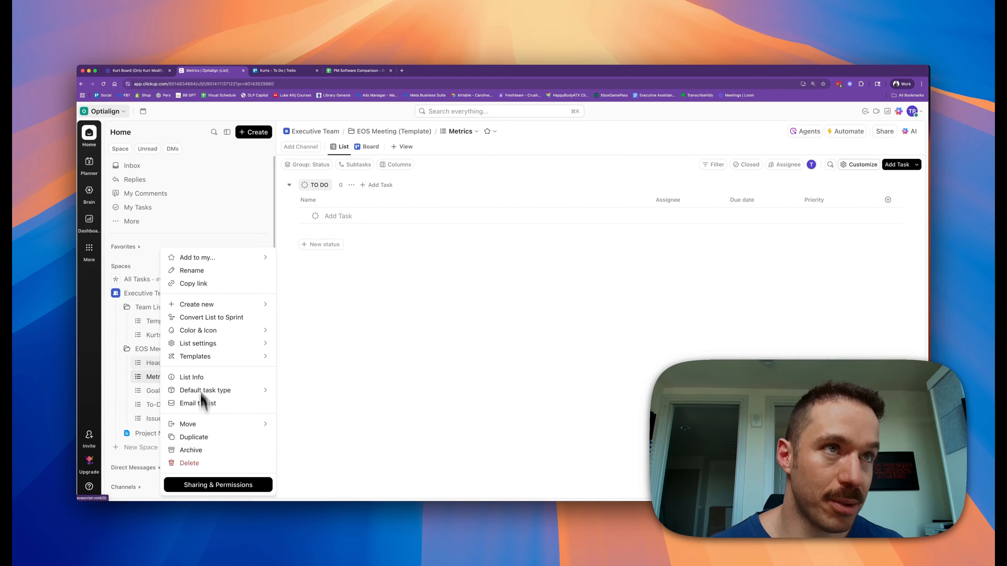
{"action": "left_click", "coordinate": [193, 270]}
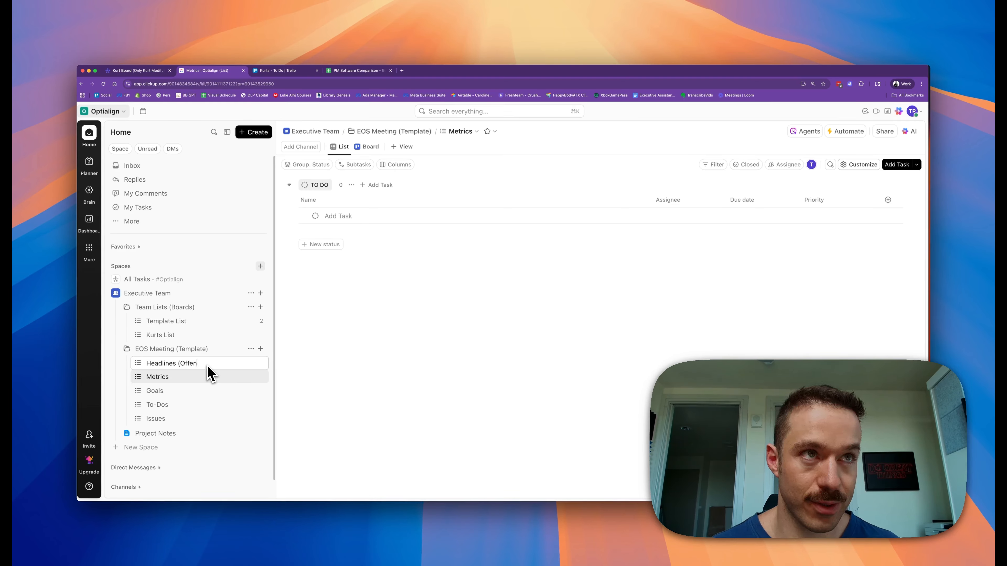
{"action": "key", "text": "Return"}
Step: Rename the EOS Meeting folder as EOS Meeting (Offense)
{"action": "right_click", "coordinate": [173, 350]}
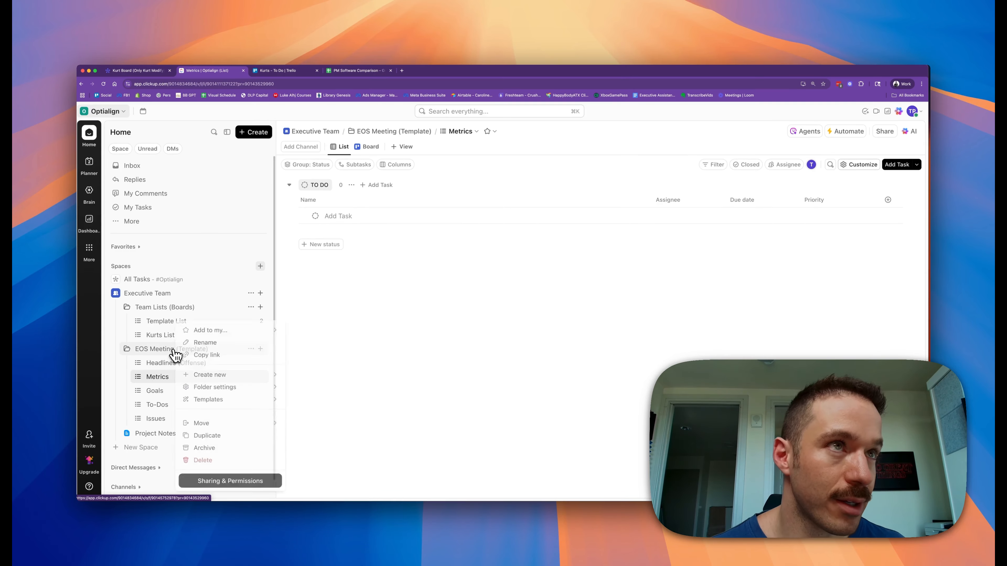
{"action": "left_click", "coordinate": [203, 339]}
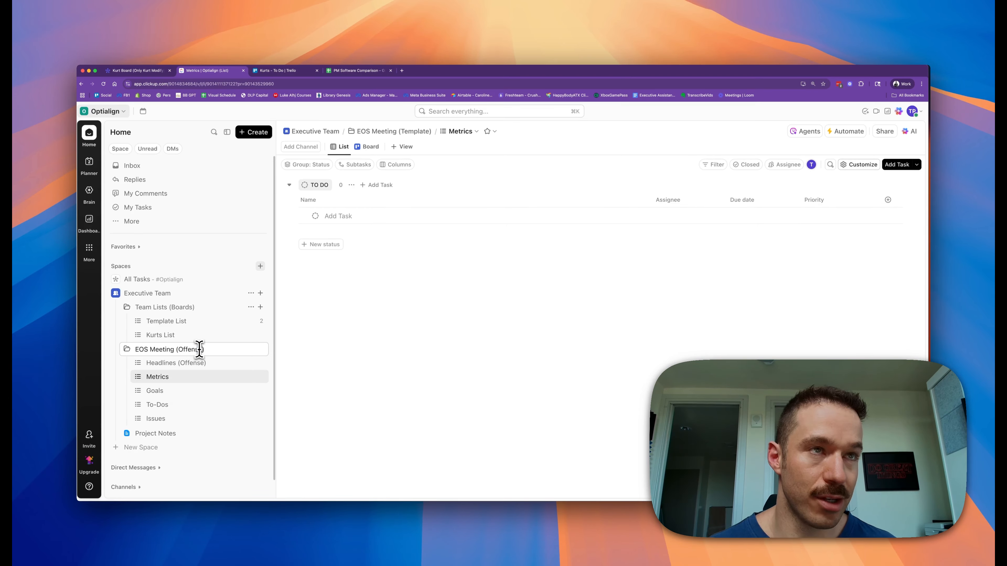
{"action": "key", "text": "Return"}
{"action": "left_click", "coordinate": [194, 363]}
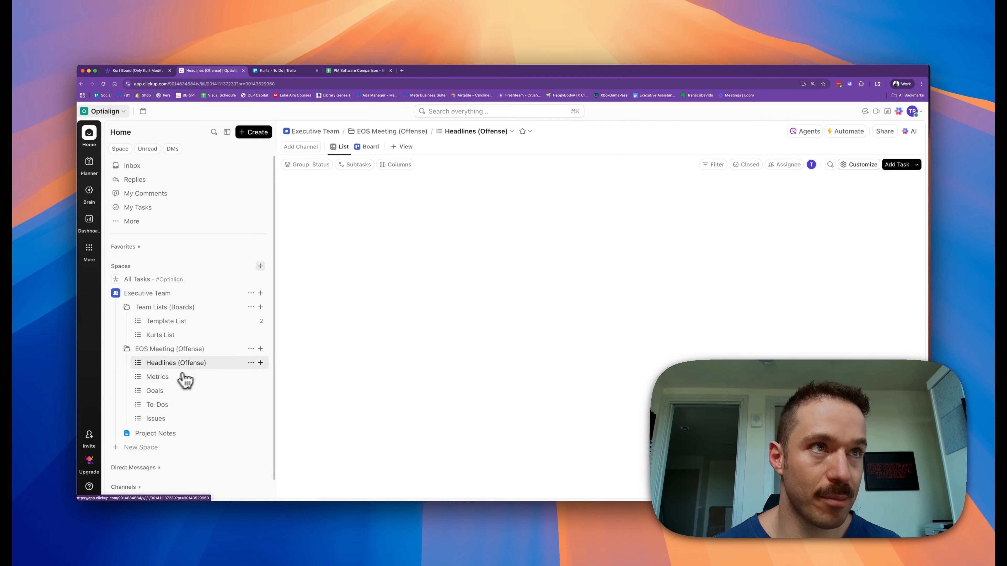
{"action": "left_click", "coordinate": [171, 380]}
{"action": "right_click", "coordinate": [171, 381]}
{"action": "left_click", "coordinate": [160, 380]}
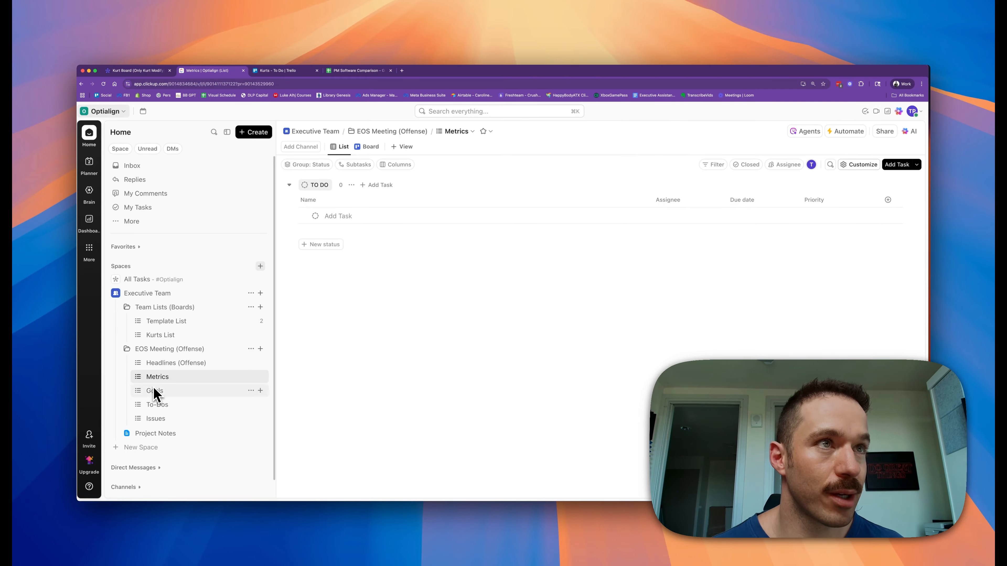
{"action": "right_click", "coordinate": [157, 379]}
{"action": "left_click", "coordinate": [154, 383]}
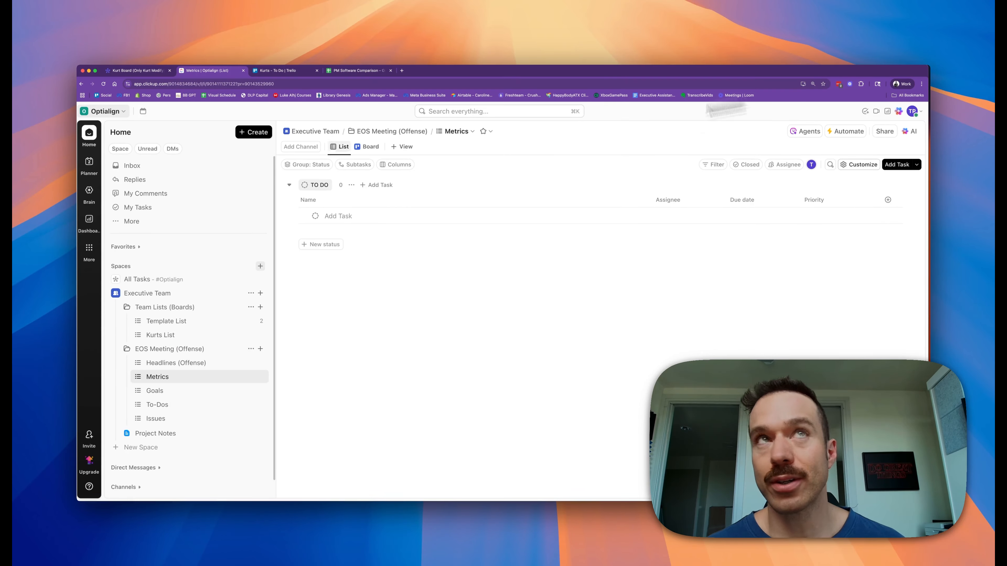
Step: Add an Any website view to the Metrics list that embeds the copied Google Sheets URL
{"action": "left_click", "coordinate": [404, 147]}
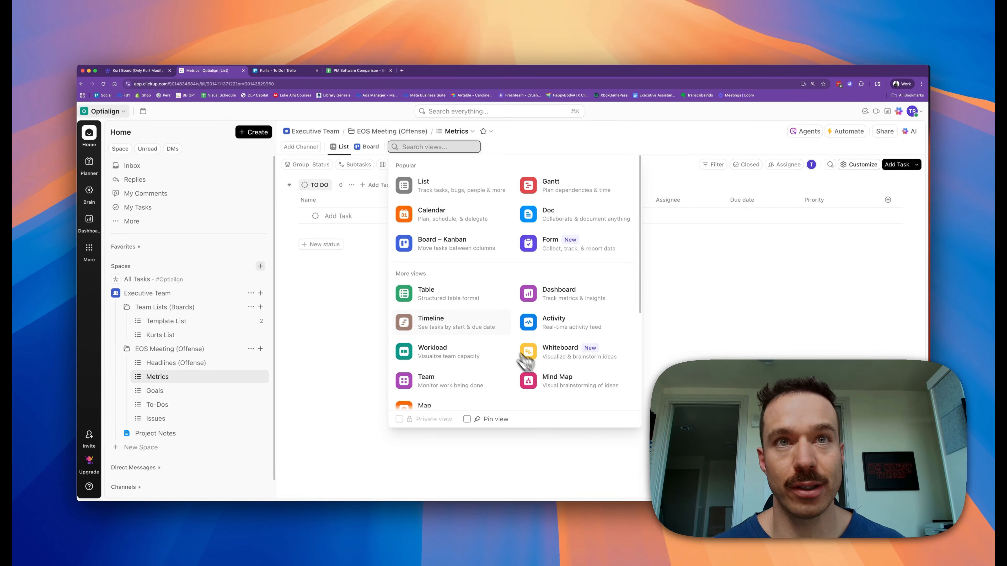
{"action": "scroll", "coordinate": [515, 349], "scroll_direction": "down", "scroll_amount": 5}
{"action": "left_click", "coordinate": [456, 316]}
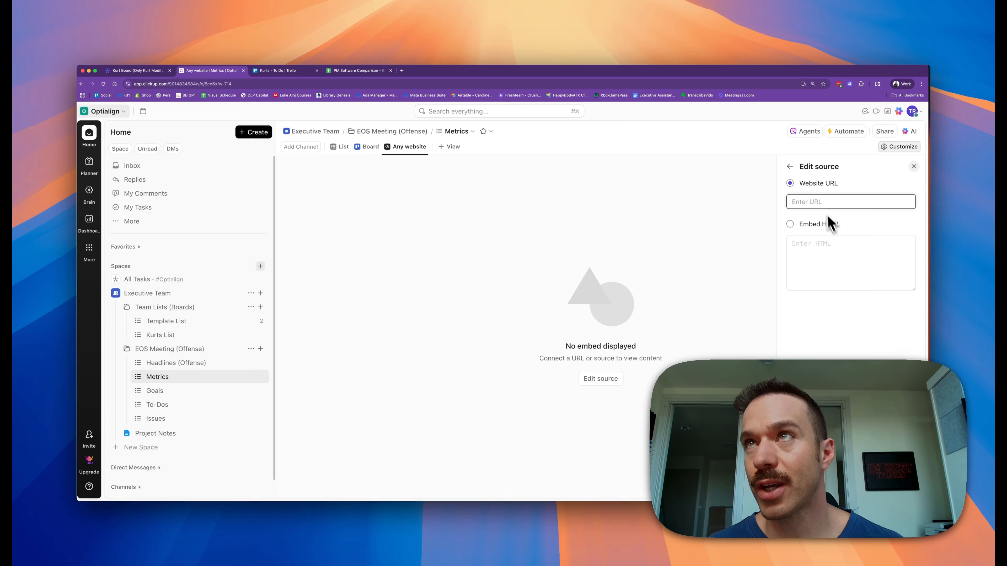
{"action": "key", "text": "super+v"}
{"action": "key", "text": "Return"}
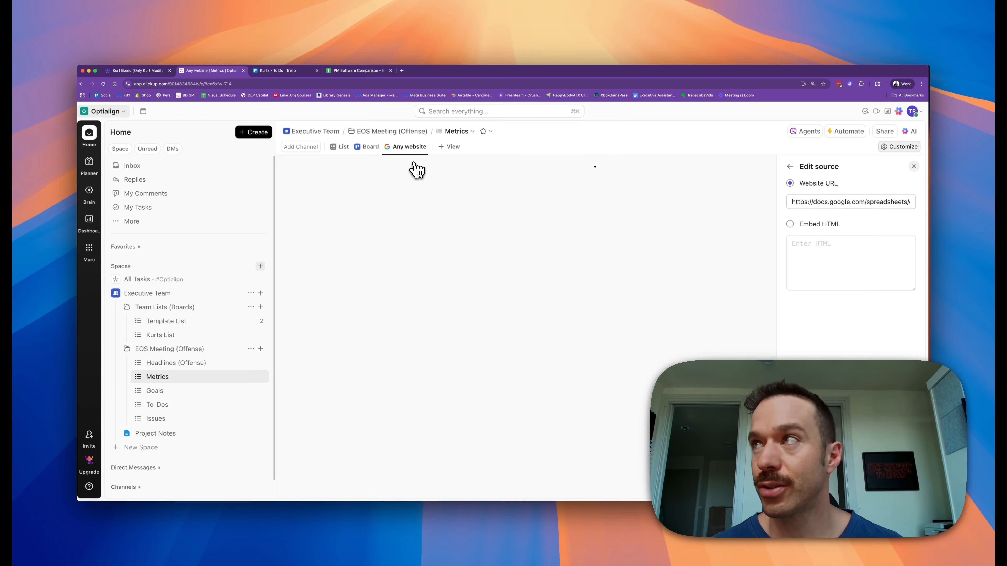
Step: Examine the owners, metrics, targets and weekly results in the embedded Amazon Weekly Metrics sheet
{"action": "left_click", "coordinate": [371, 241]}
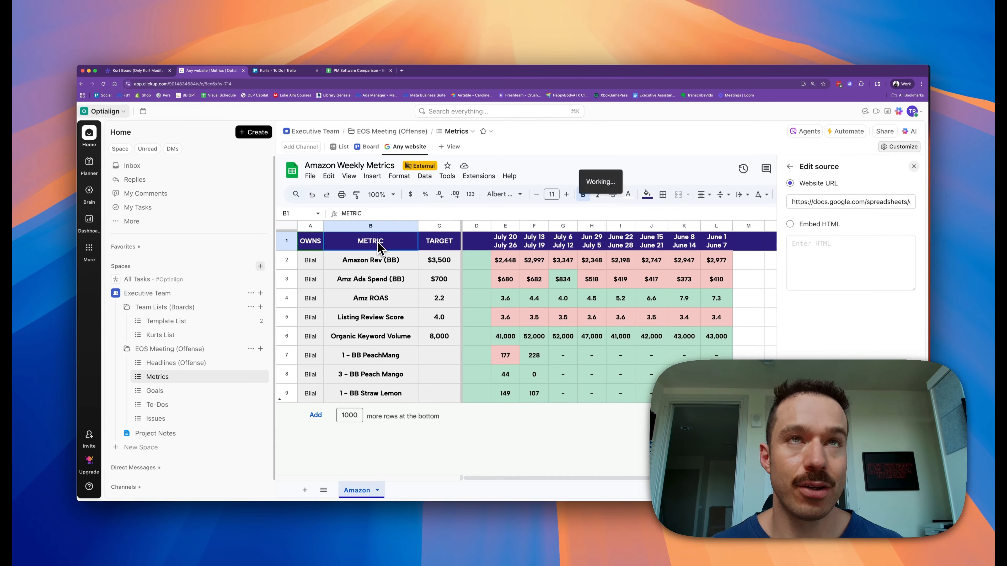
{"action": "left_click", "coordinate": [433, 251]}
{"action": "left_click_drag", "start_coordinate": [446, 262], "coordinate": [440, 378]}
{"action": "left_click_drag", "start_coordinate": [510, 250], "coordinate": [716, 392]}
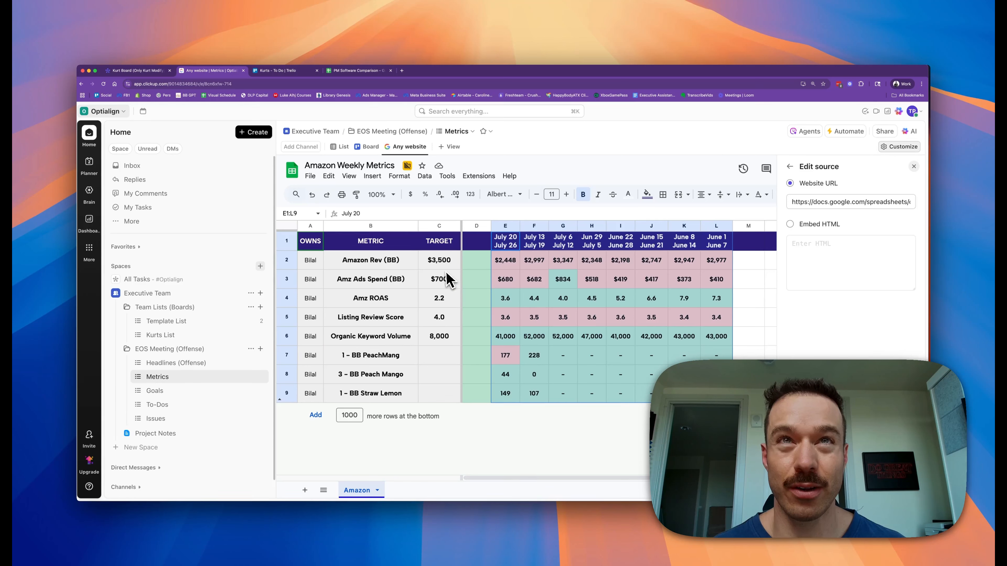
{"action": "left_click", "coordinate": [570, 264]}
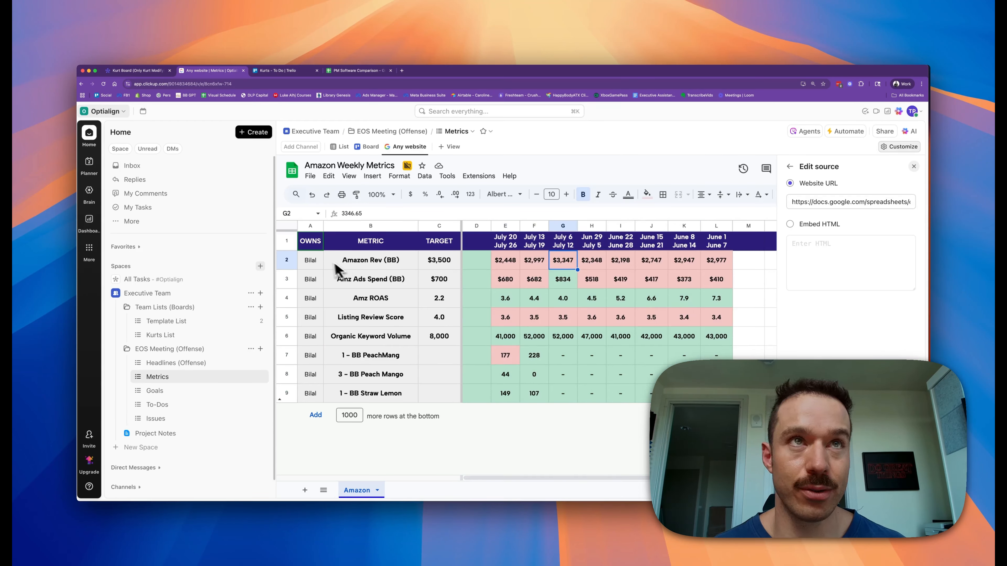
{"action": "left_click_drag", "start_coordinate": [313, 241], "coordinate": [313, 306]}
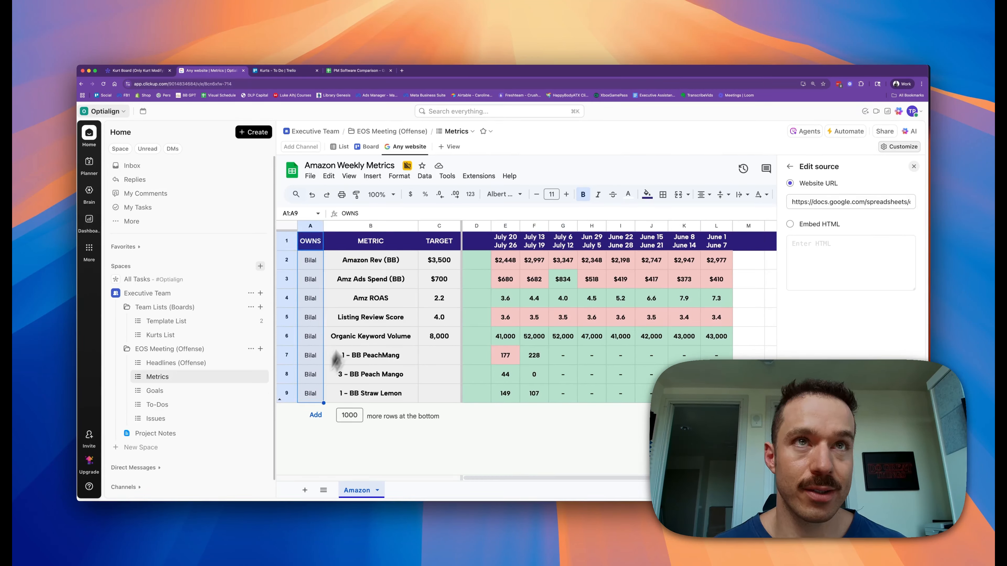
{"action": "left_click_drag", "start_coordinate": [393, 270], "coordinate": [406, 411]}
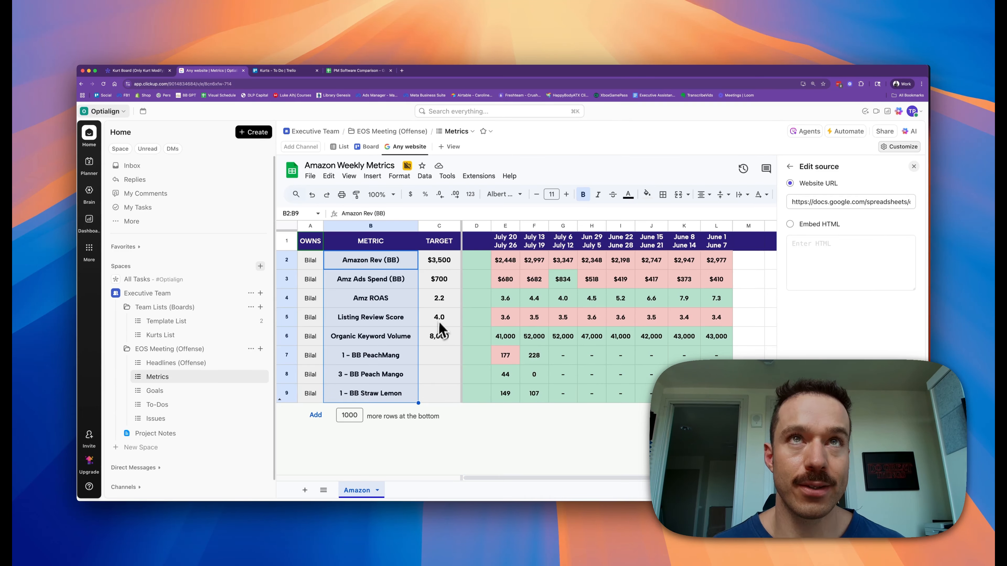
Step: Return to the Metrics list by way of Headlines and close the embedded view's source settings
{"action": "left_click", "coordinate": [167, 363]}
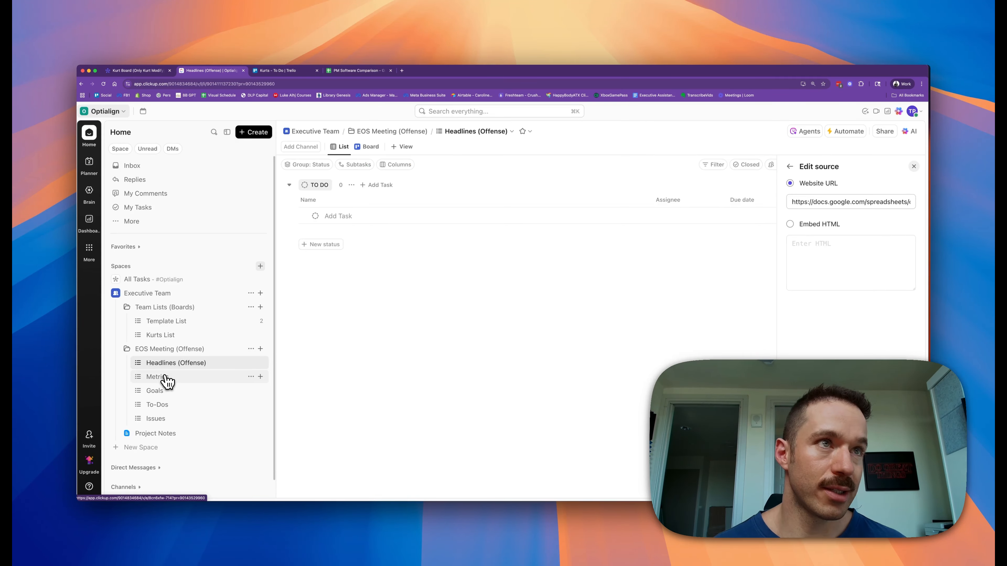
{"action": "left_click", "coordinate": [166, 377]}
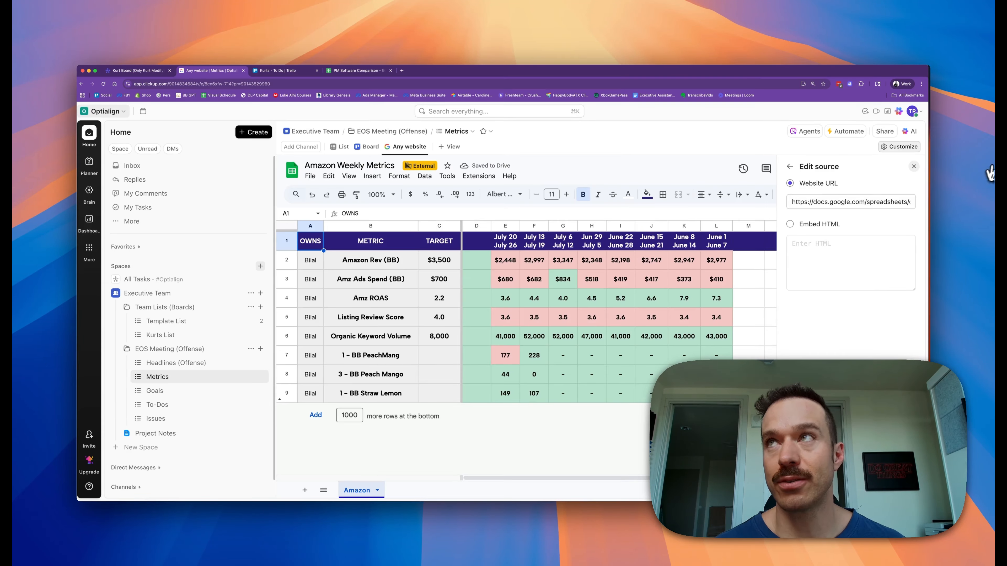
{"action": "left_click", "coordinate": [914, 167]}
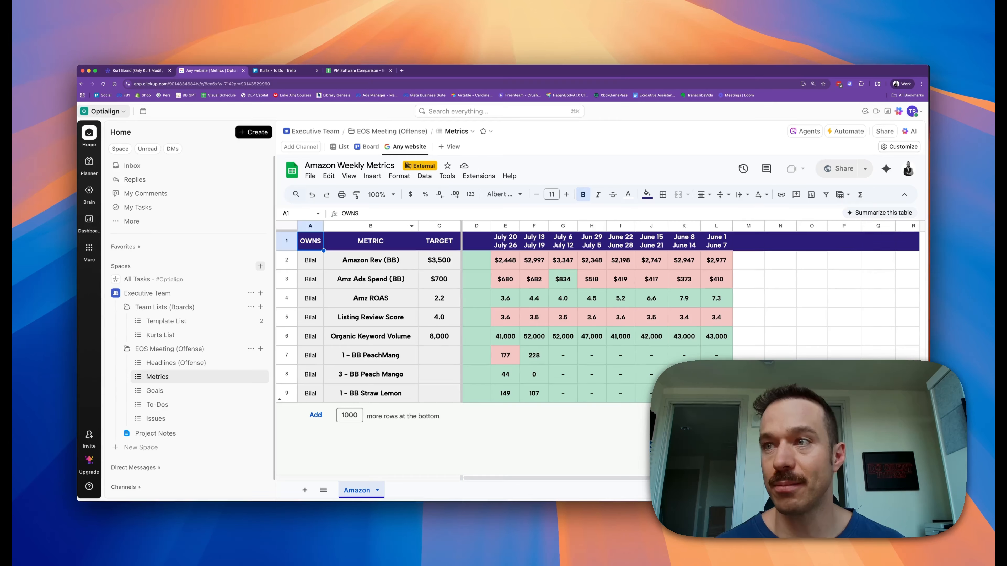
Step: Move the Any website view ahead of List and Board in the Metrics list and check it by reopening the list
{"action": "left_click", "coordinate": [506, 322]}
{"action": "left_click", "coordinate": [480, 341]}
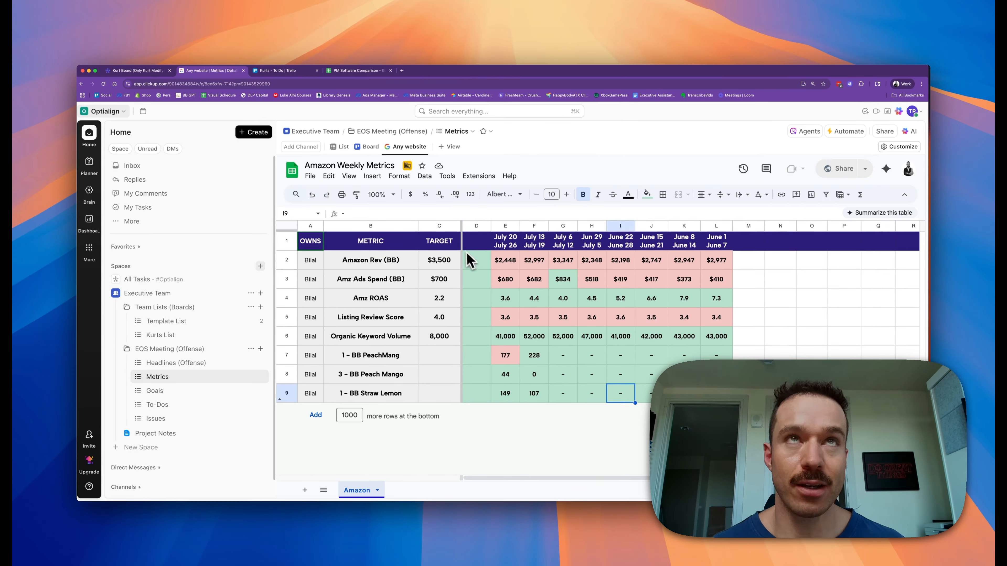
{"action": "left_click", "coordinate": [406, 147]}
{"action": "left_click", "coordinate": [491, 233]}
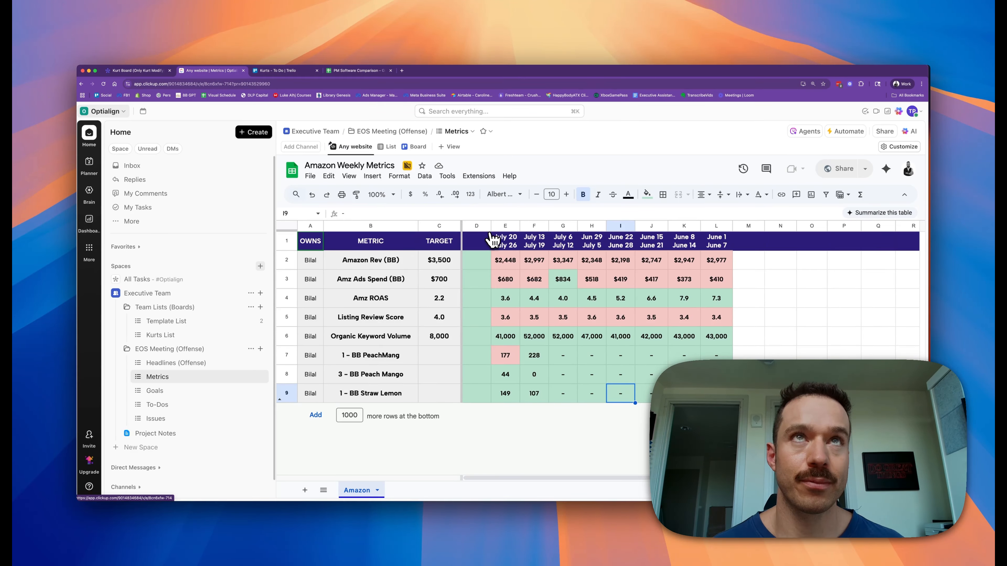
{"action": "left_click", "coordinate": [176, 362]}
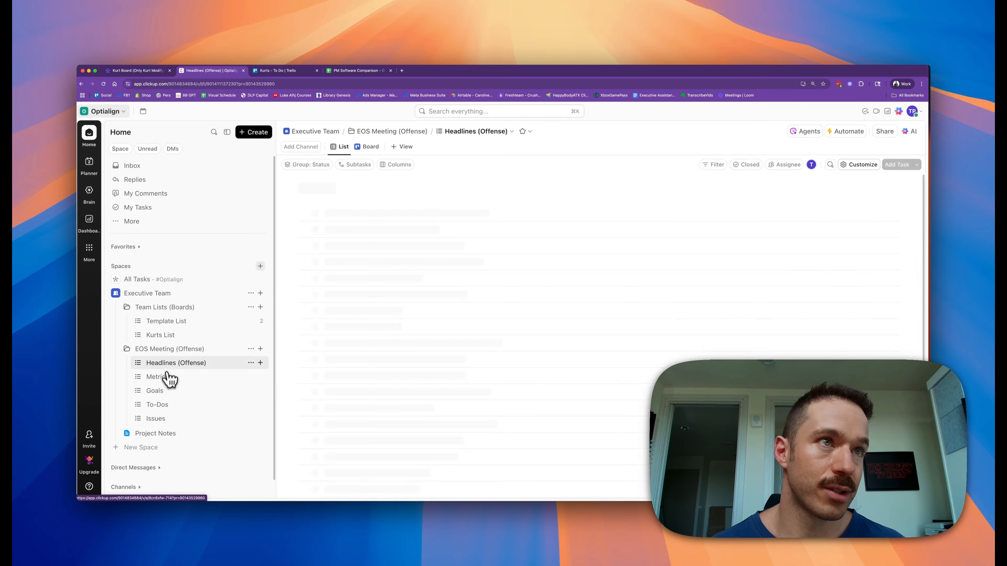
{"action": "left_click", "coordinate": [167, 379]}
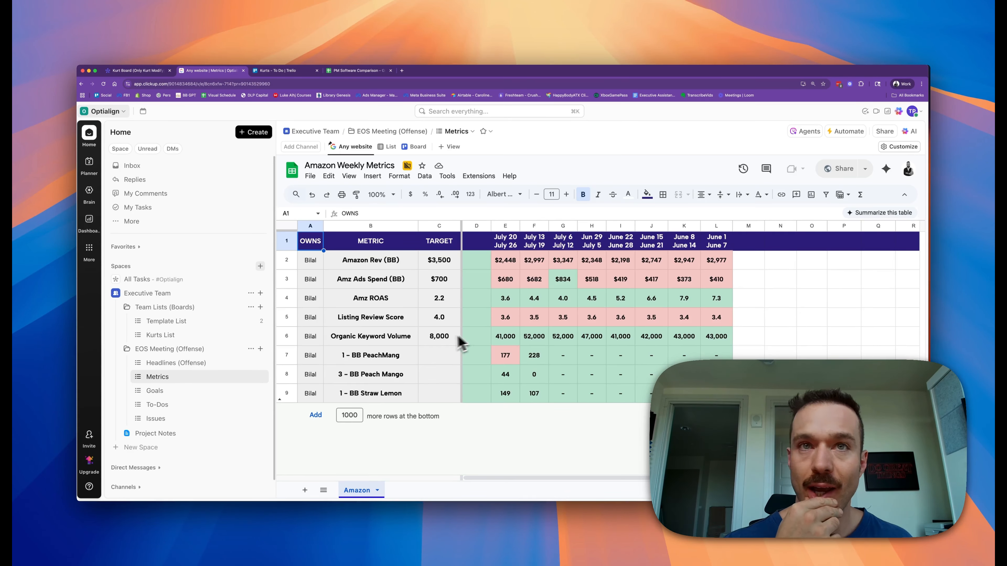
Step: Open the Goals list and give the Metrics list the Chart bar icon after searching the icon library for a suitable one
{"action": "left_click", "coordinate": [188, 393]}
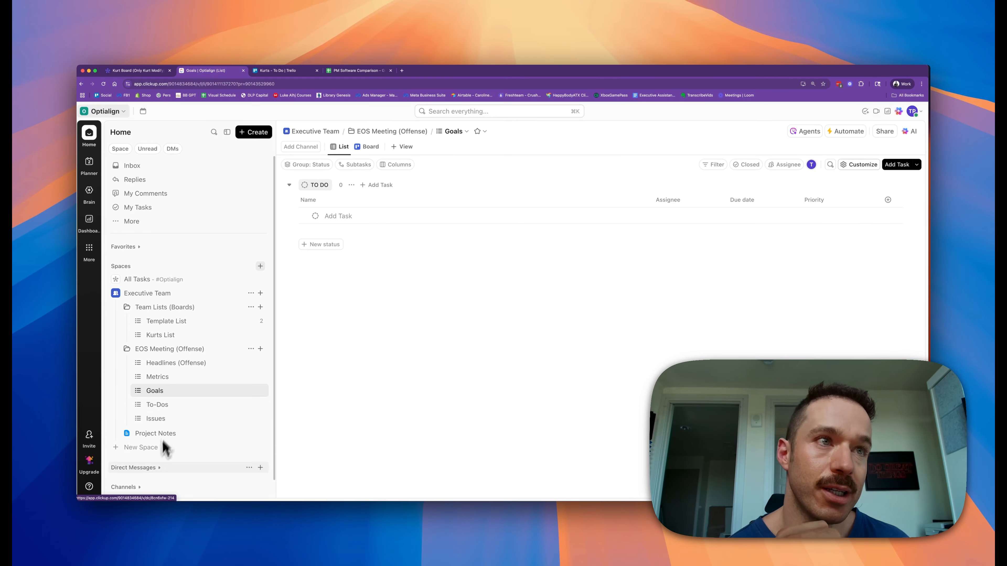
{"action": "left_click", "coordinate": [138, 390]}
{"action": "left_click", "coordinate": [178, 395]}
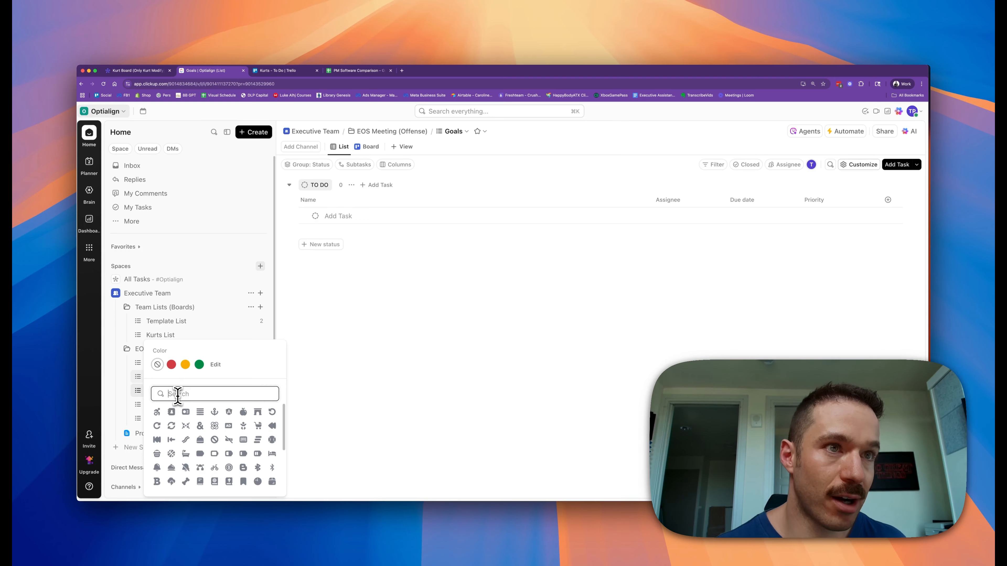
{"action": "type", "text": "#"}
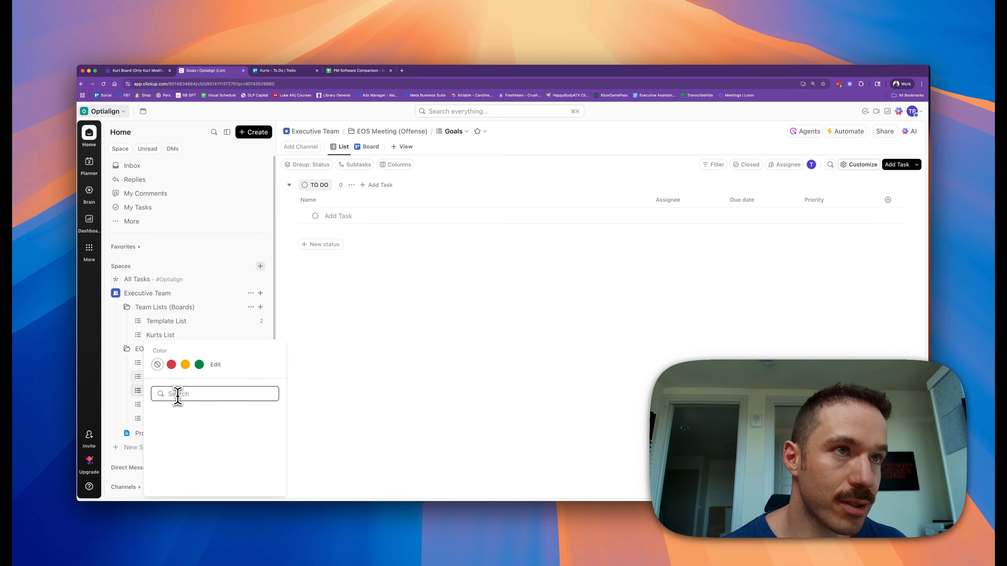
{"action": "type", "text": "sc"}
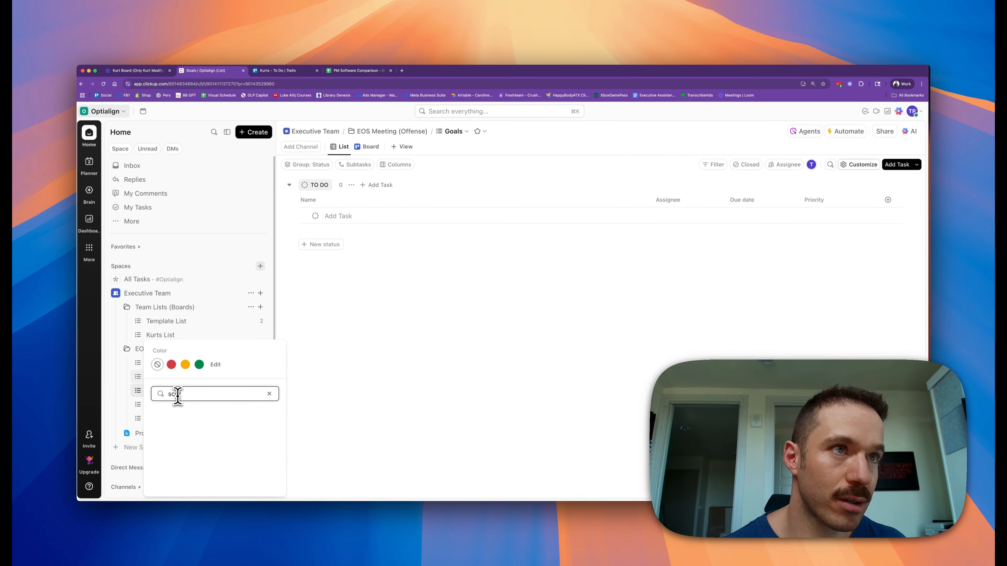
{"action": "type", "text": "oremetri"}
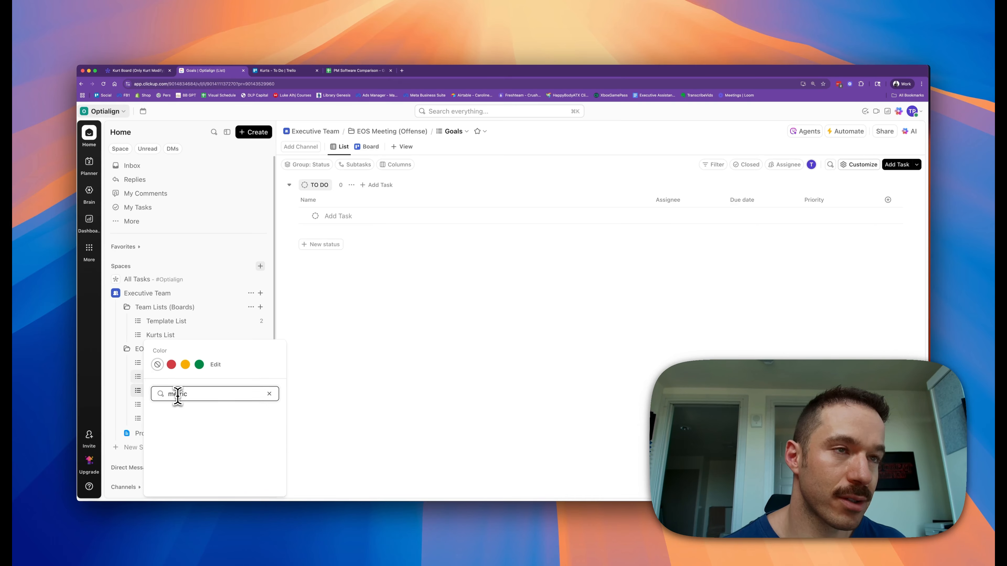
{"action": "key", "text": "BackSpace"}
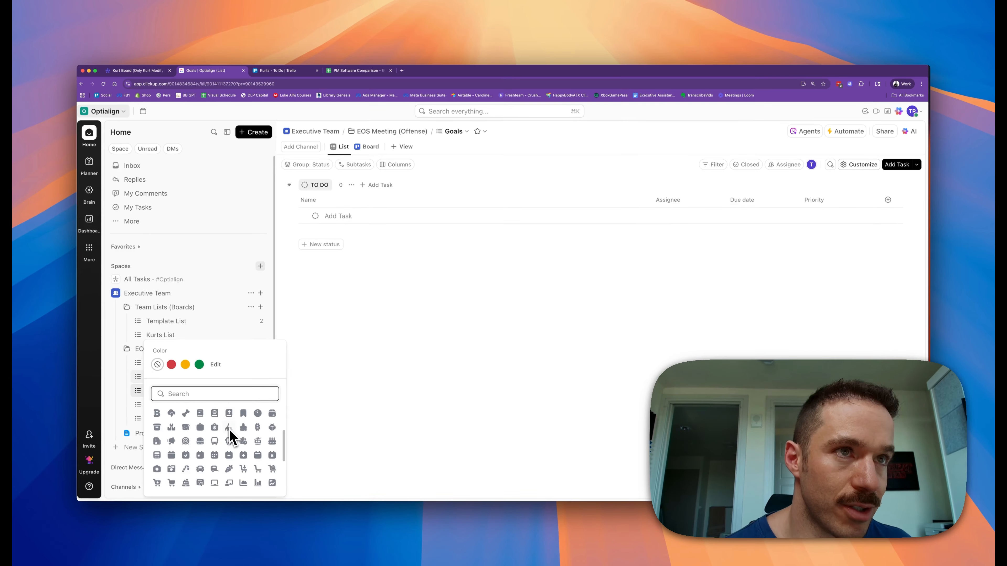
{"action": "scroll", "coordinate": [230, 441], "scroll_direction": "down", "scroll_amount": 5}
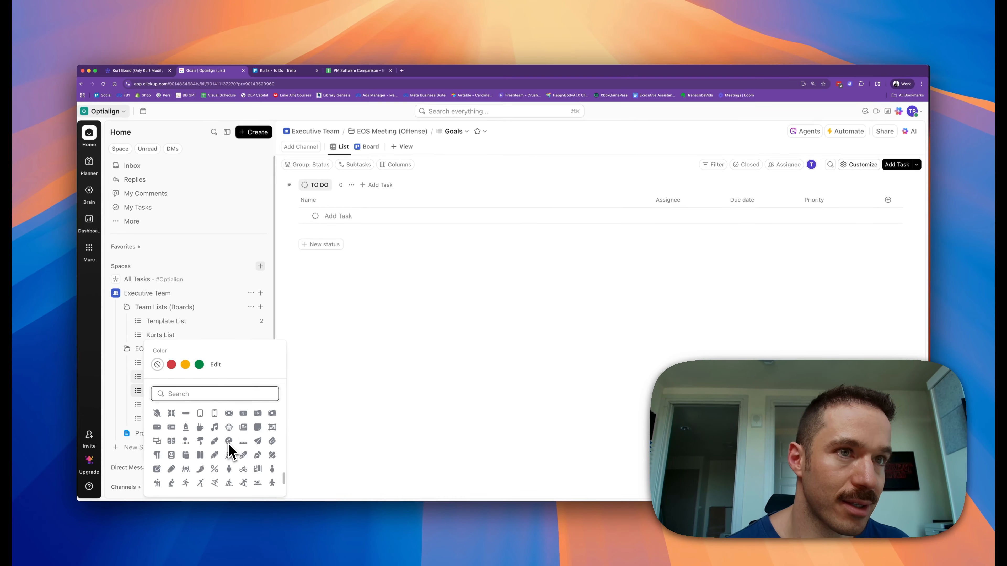
{"action": "scroll", "coordinate": [222, 444], "scroll_direction": "down", "scroll_amount": 10}
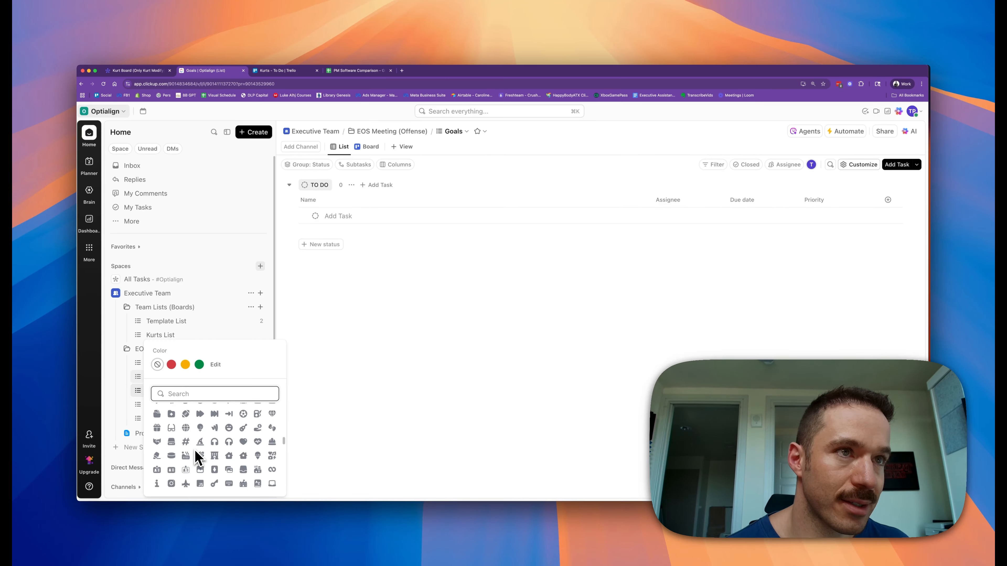
{"action": "scroll", "coordinate": [214, 452], "scroll_direction": "up", "scroll_amount": 15}
{"action": "scroll", "coordinate": [216, 450], "scroll_direction": "down", "scroll_amount": 3}
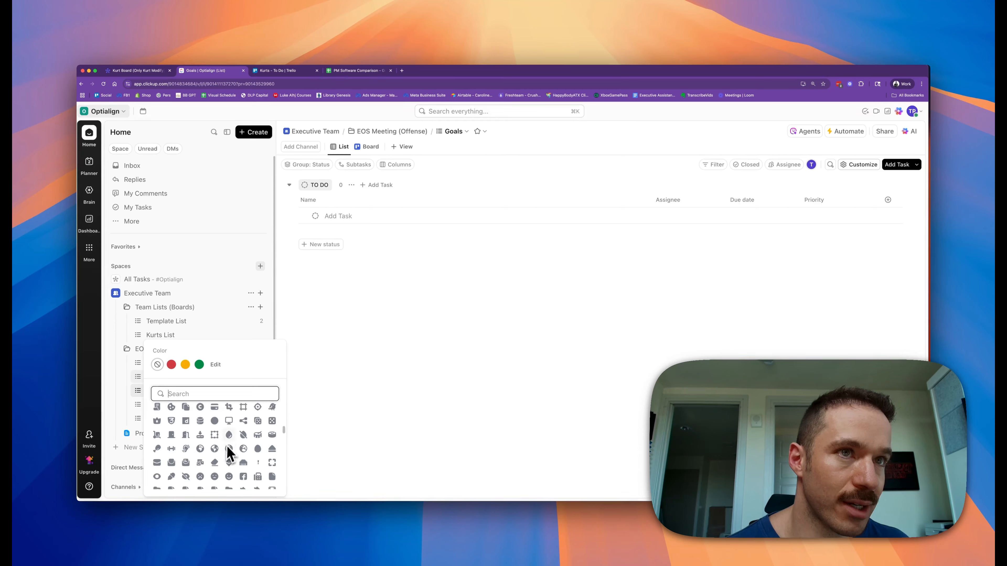
{"action": "scroll", "coordinate": [228, 449], "scroll_direction": "down", "scroll_amount": 3}
{"action": "type", "text": "cha"}
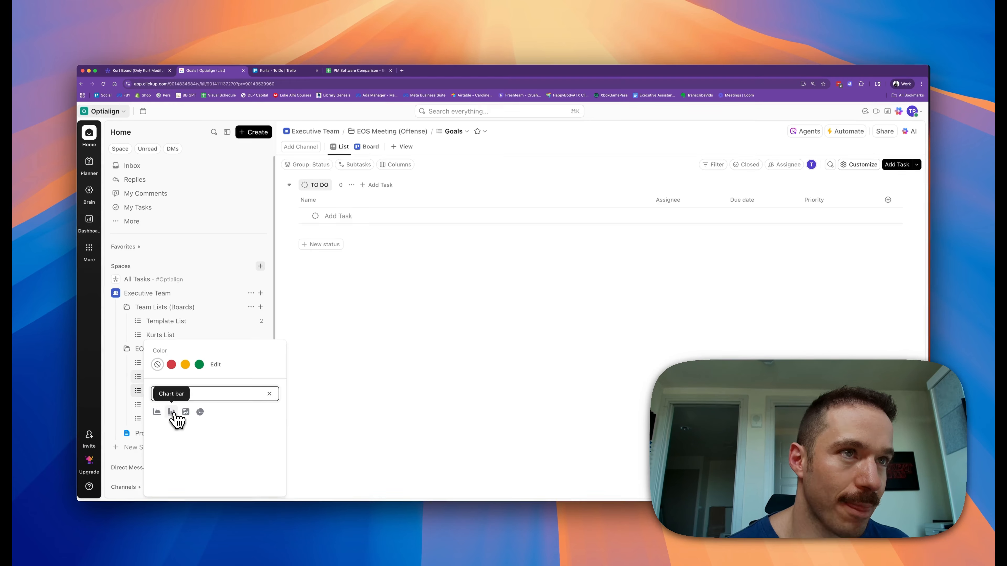
{"action": "left_click", "coordinate": [171, 412]}
{"action": "left_click", "coordinate": [368, 372]}
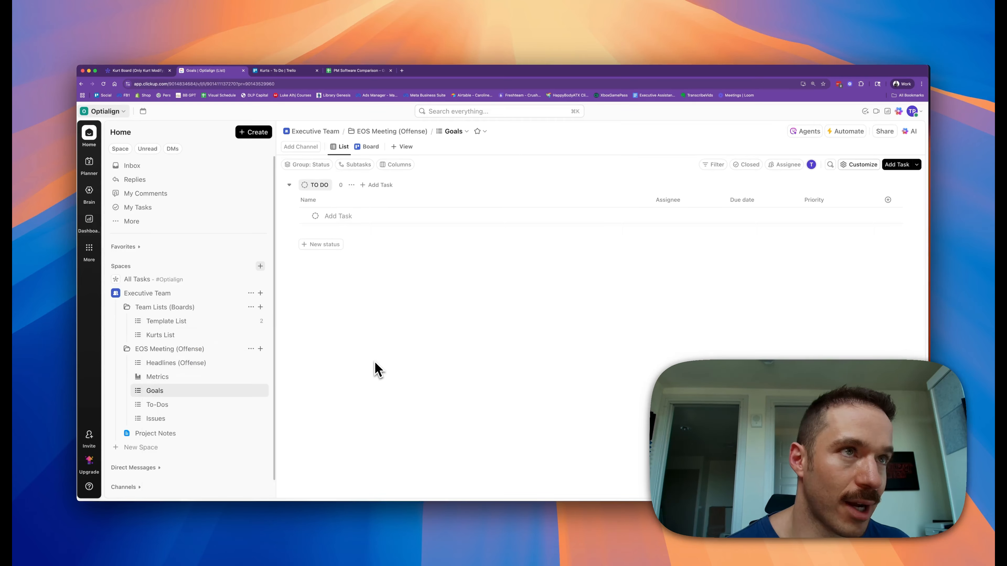
Step: Give the Headlines (Offense) list the circled exclamation mark icon
{"action": "left_click", "coordinate": [138, 363]}
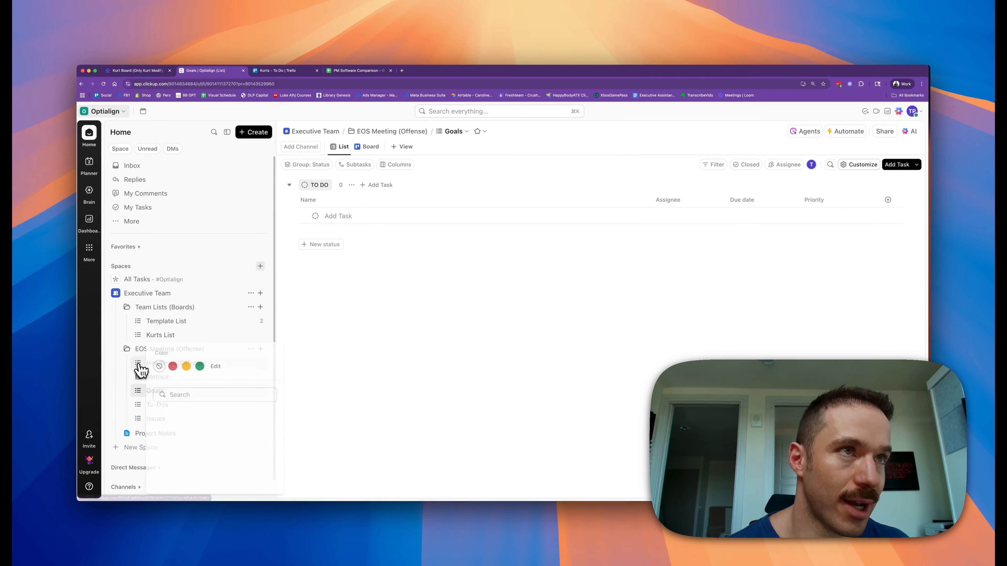
{"action": "left_click", "coordinate": [194, 394]}
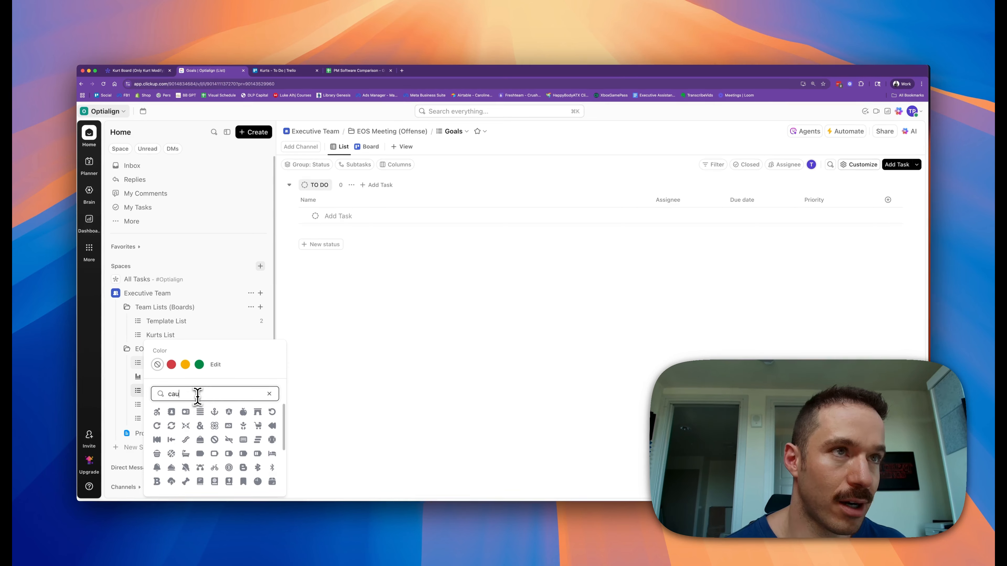
{"action": "type", "text": "caution"}
{"action": "key", "text": "BackSpace"}
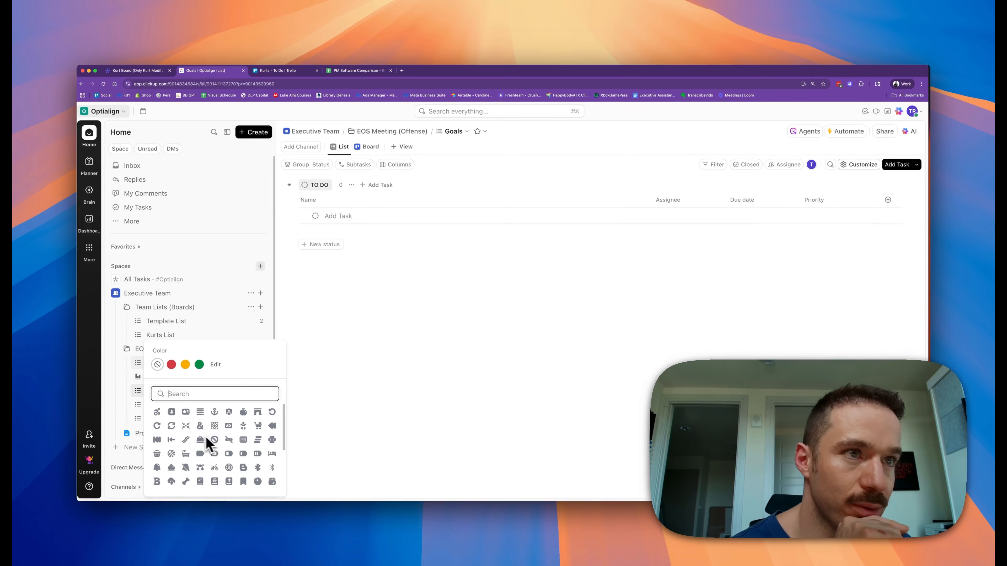
{"action": "scroll", "coordinate": [196, 440], "scroll_direction": "down", "scroll_amount": 5}
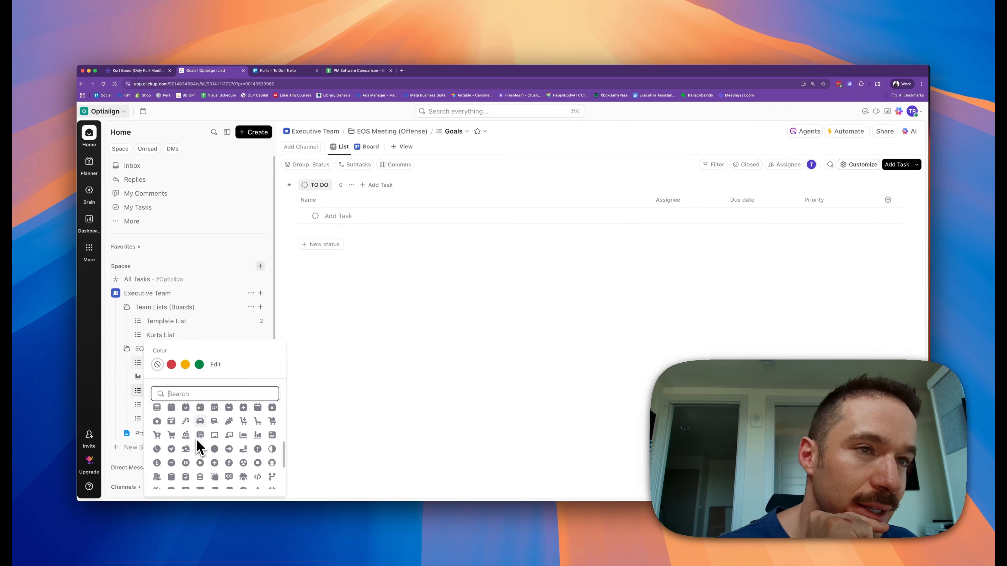
{"action": "scroll", "coordinate": [198, 447], "scroll_direction": "down", "scroll_amount": 1}
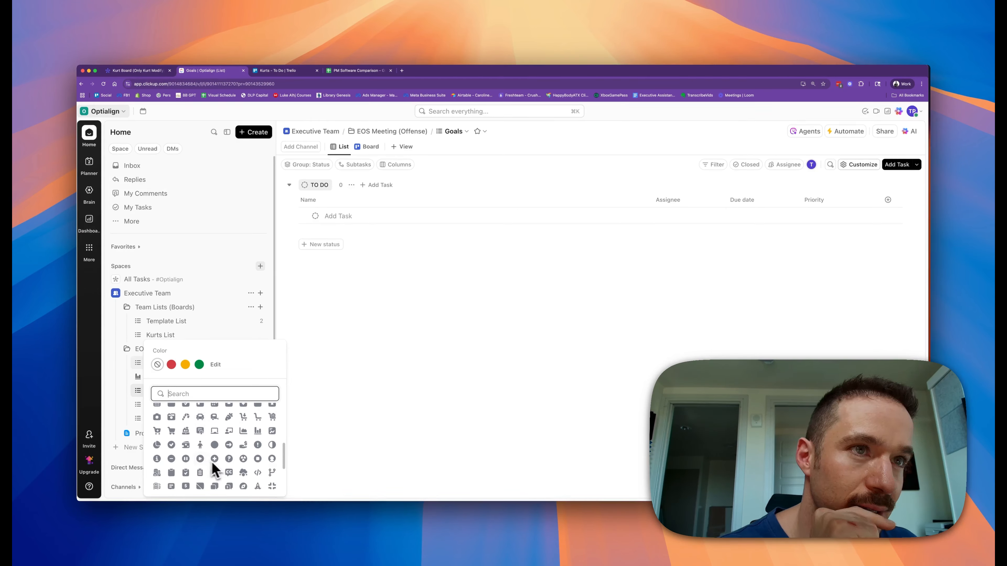
{"action": "left_click", "coordinate": [257, 446]}
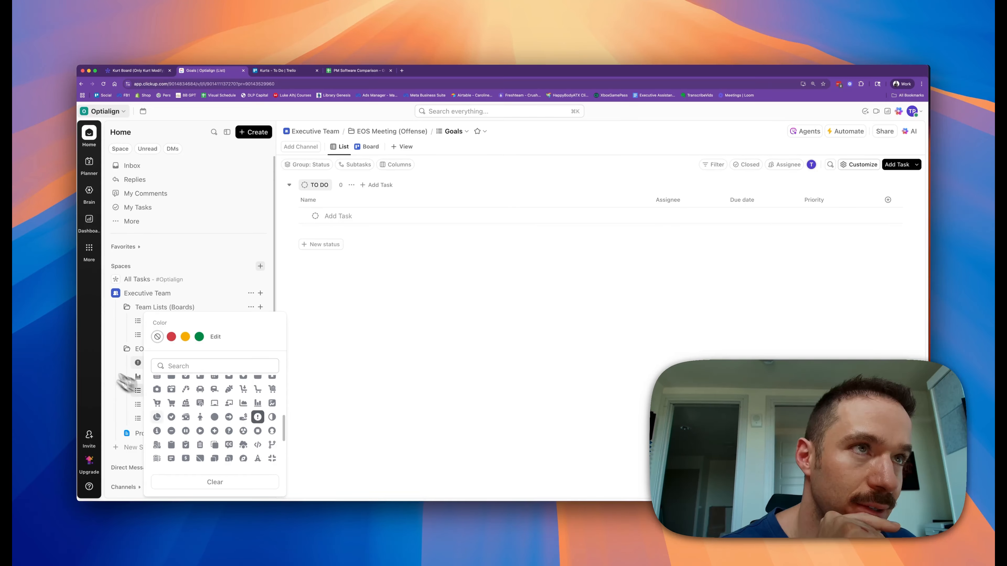
{"action": "left_click", "coordinate": [93, 364]}
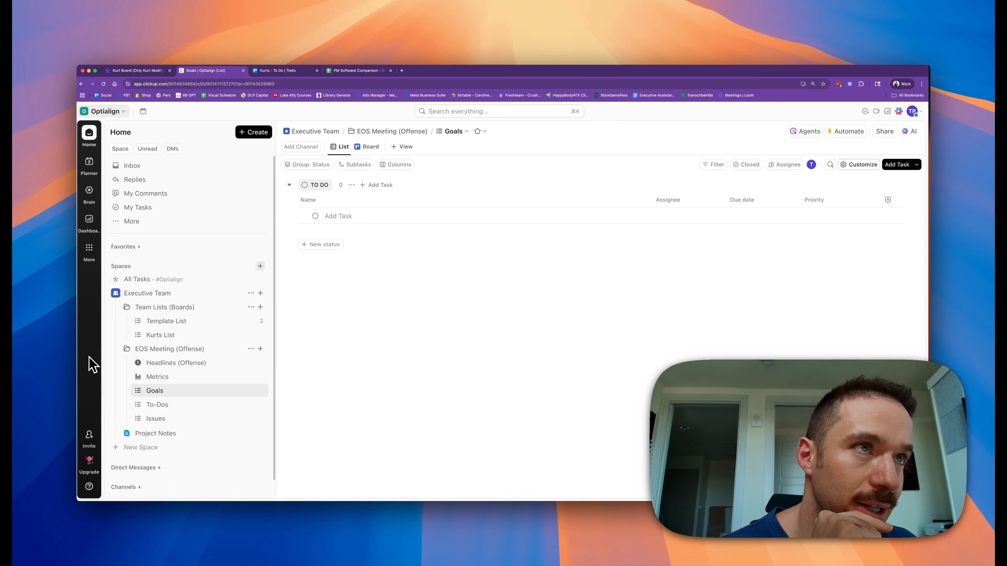
Step: Create the task "OOF next Week Traveling - Missing 2 Meetings" in Headlines (Offense) and assign it to Me
{"action": "left_click", "coordinate": [162, 365]}
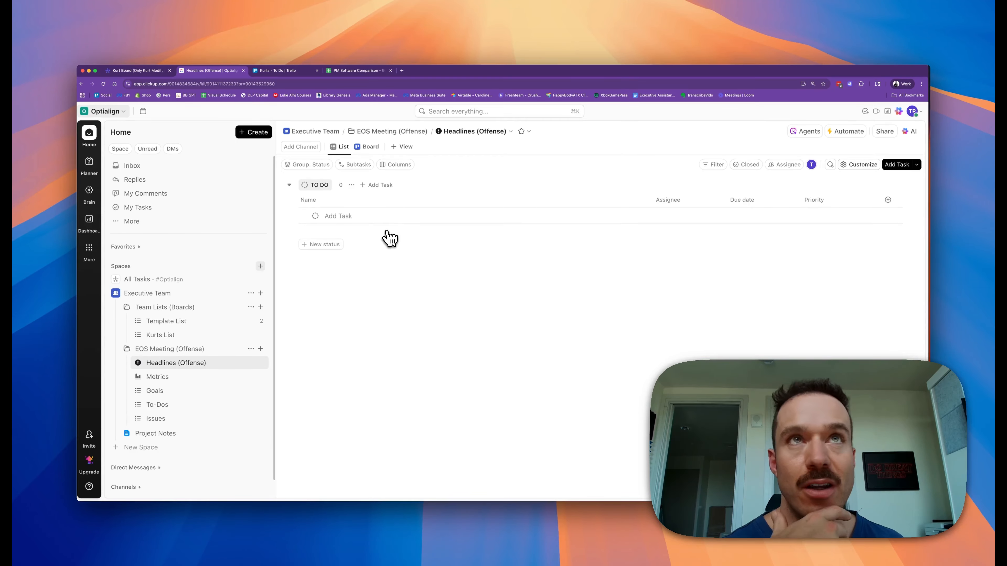
{"action": "left_click", "coordinate": [368, 219]}
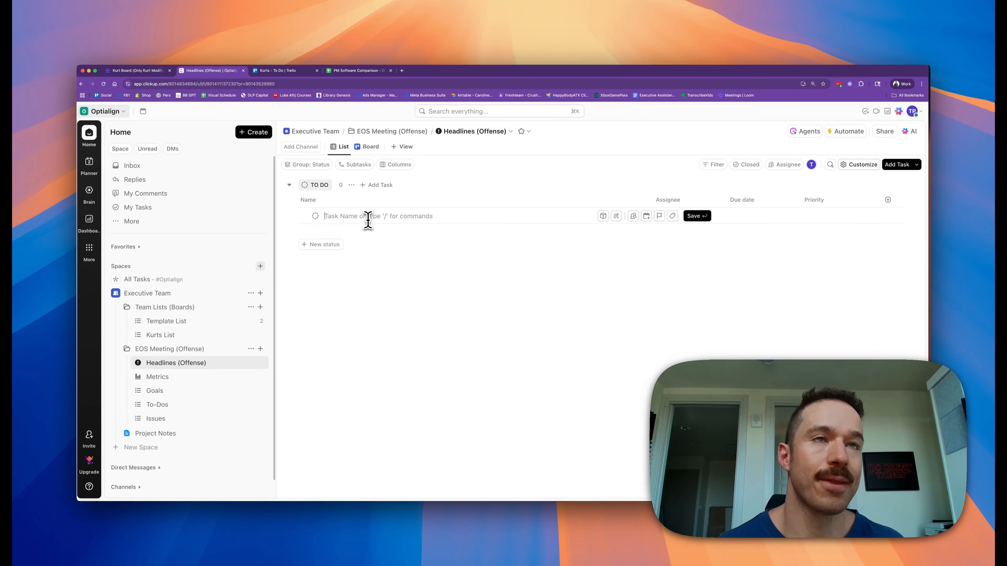
{"action": "type", "text": "OOF"}
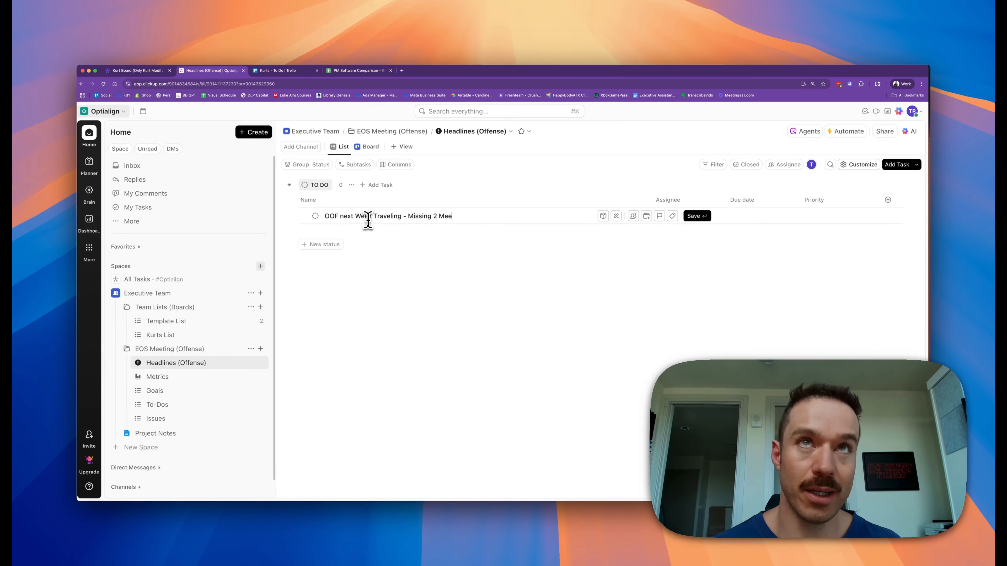
{"action": "key", "text": "Return"}
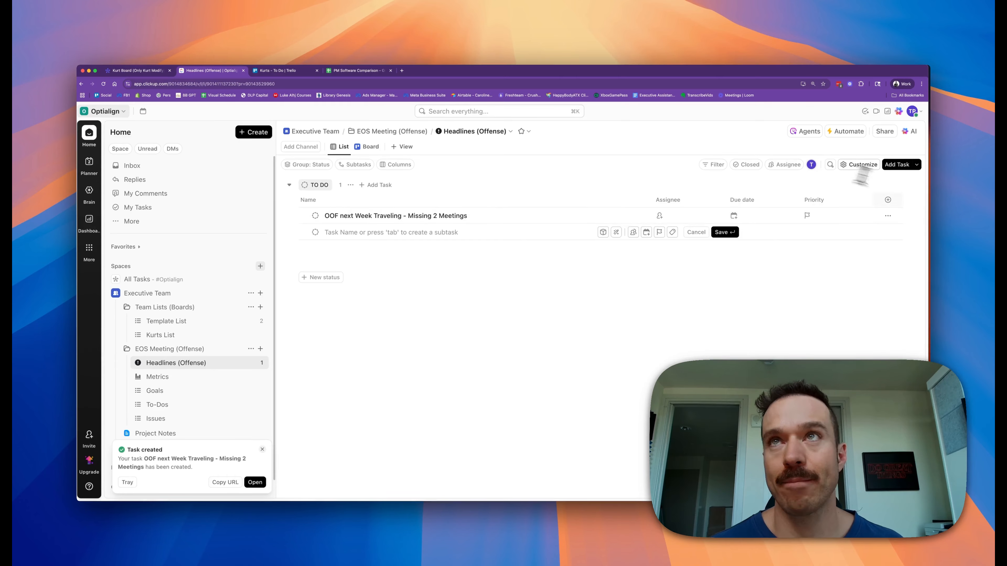
{"action": "left_click", "coordinate": [668, 218]}
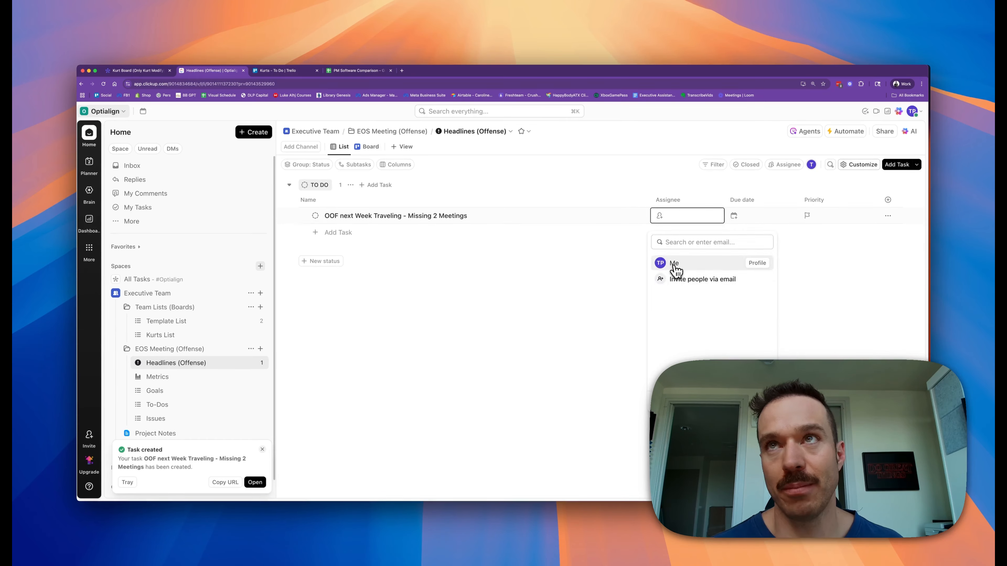
{"action": "left_click", "coordinate": [670, 265]}
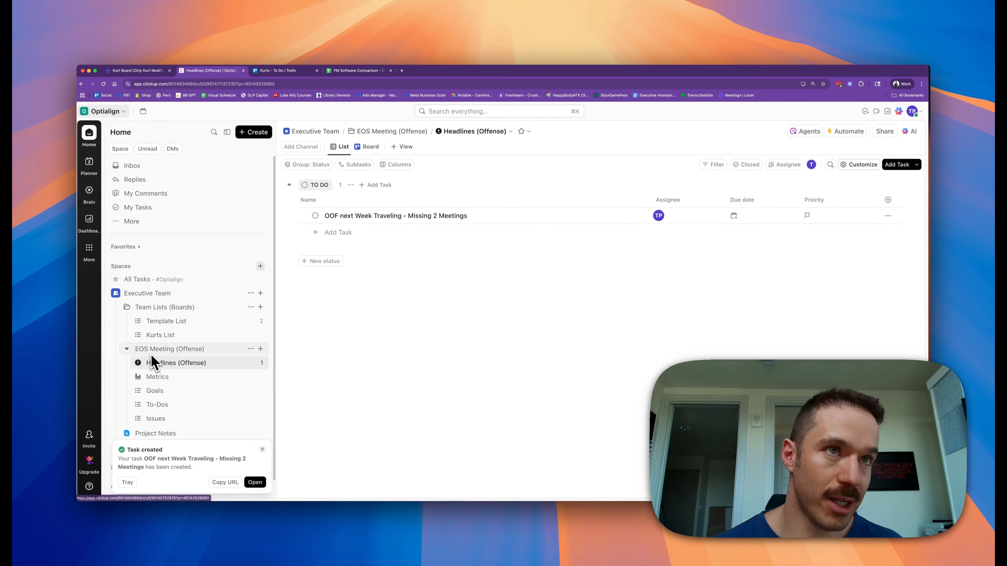
Step: Revisit the embedded sheet in the Metrics list, dismiss the task notification and return to the Goals list
{"action": "left_click", "coordinate": [160, 378]}
{"action": "left_click", "coordinate": [263, 449]}
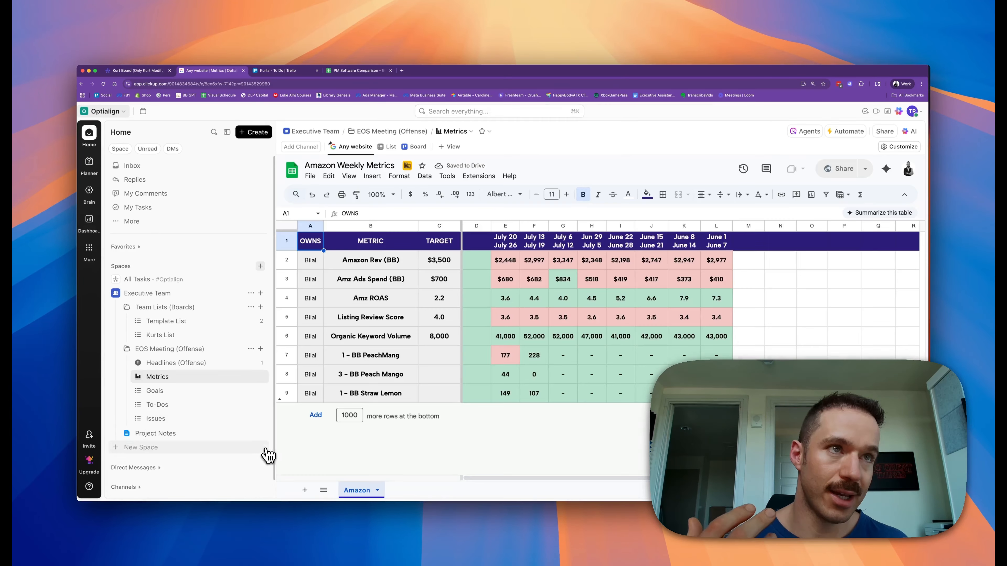
{"action": "left_click", "coordinate": [187, 393]}
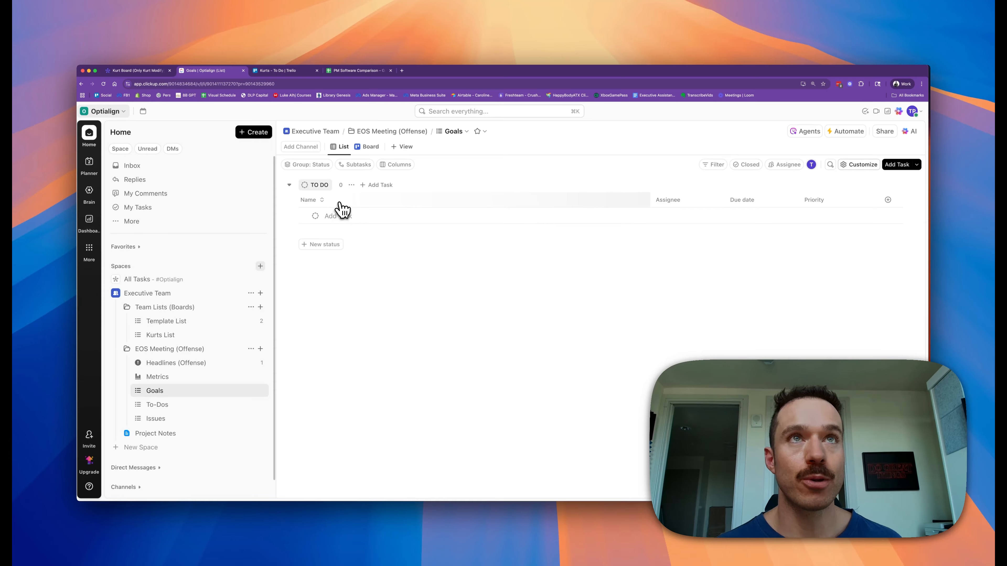
Step: Give the Goals list the trophy icon
{"action": "left_click", "coordinate": [364, 218]}
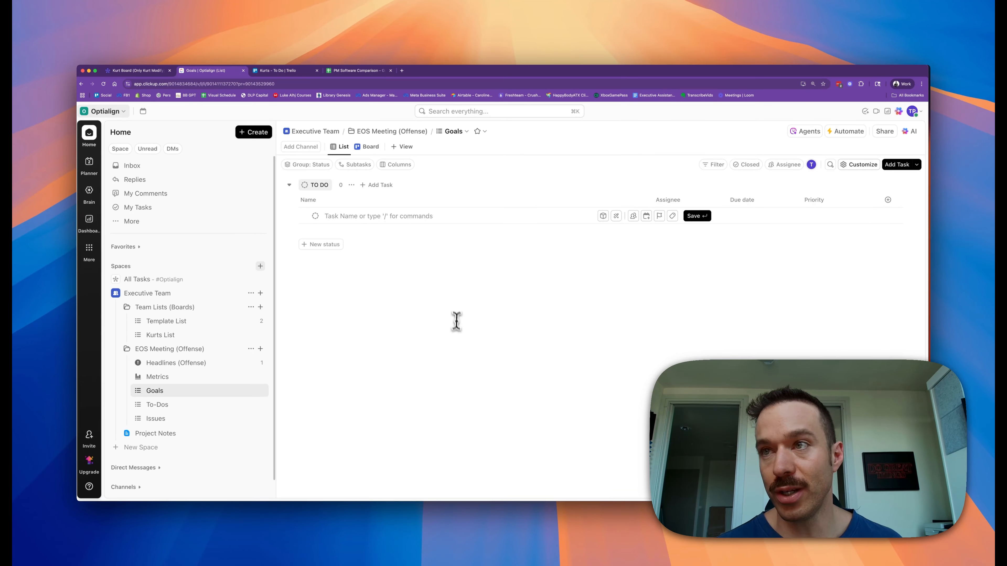
{"action": "left_click", "coordinate": [137, 391]}
{"action": "left_click", "coordinate": [223, 393]}
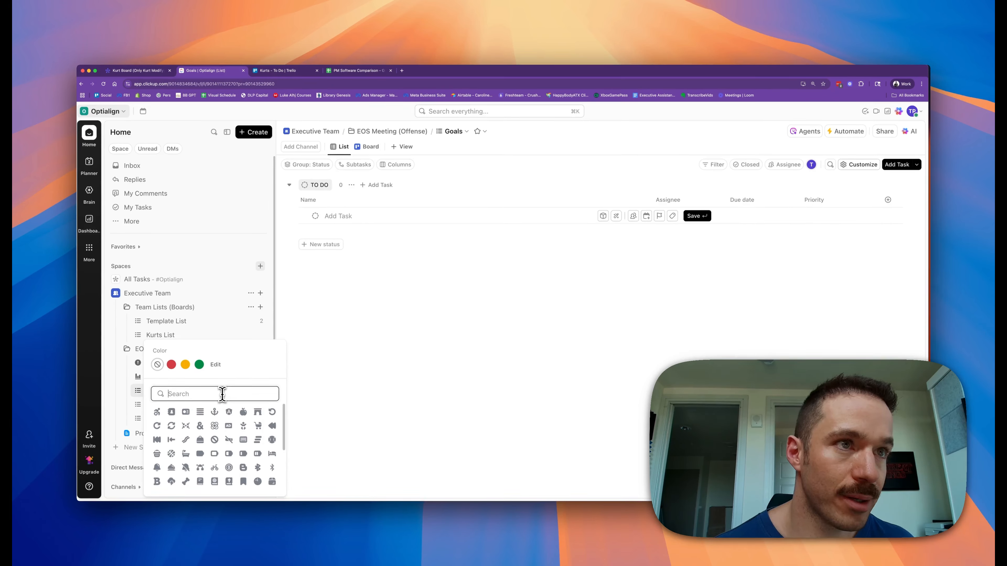
{"action": "type", "text": "trophy"}
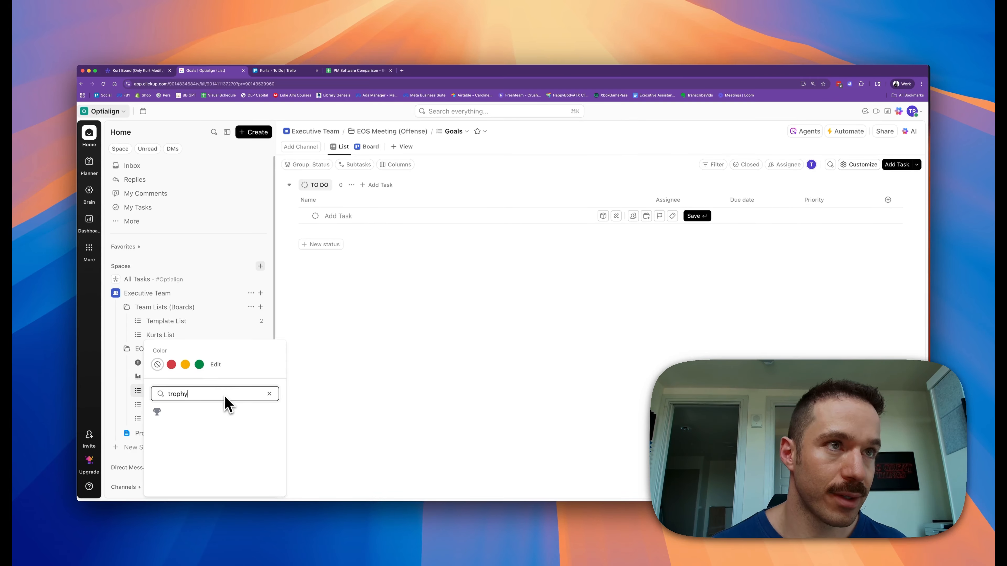
{"action": "left_click", "coordinate": [157, 412]}
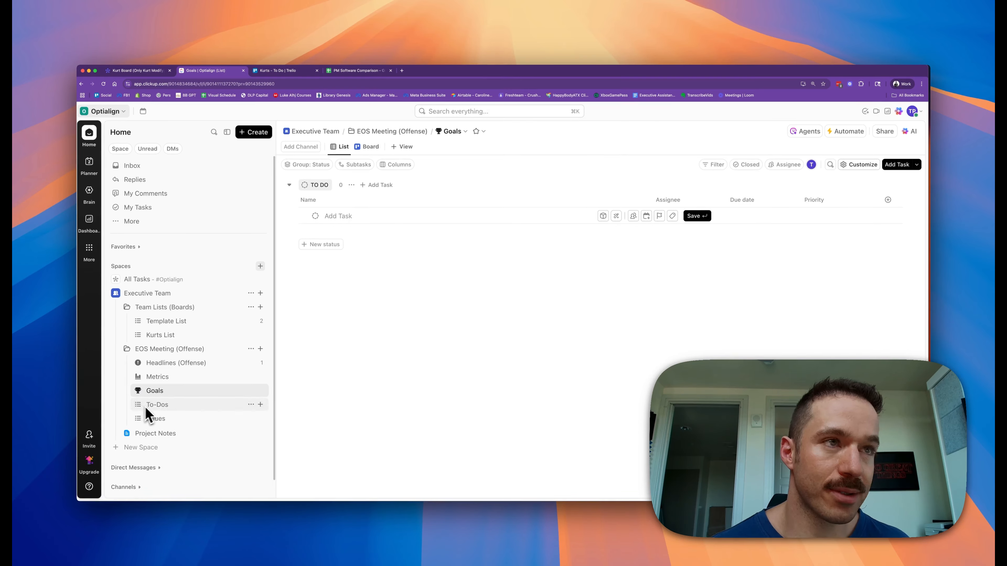
Step: Create a task named Test in the To-Dos list, then view its details and close them
{"action": "left_click", "coordinate": [154, 404]}
{"action": "left_click", "coordinate": [337, 216]}
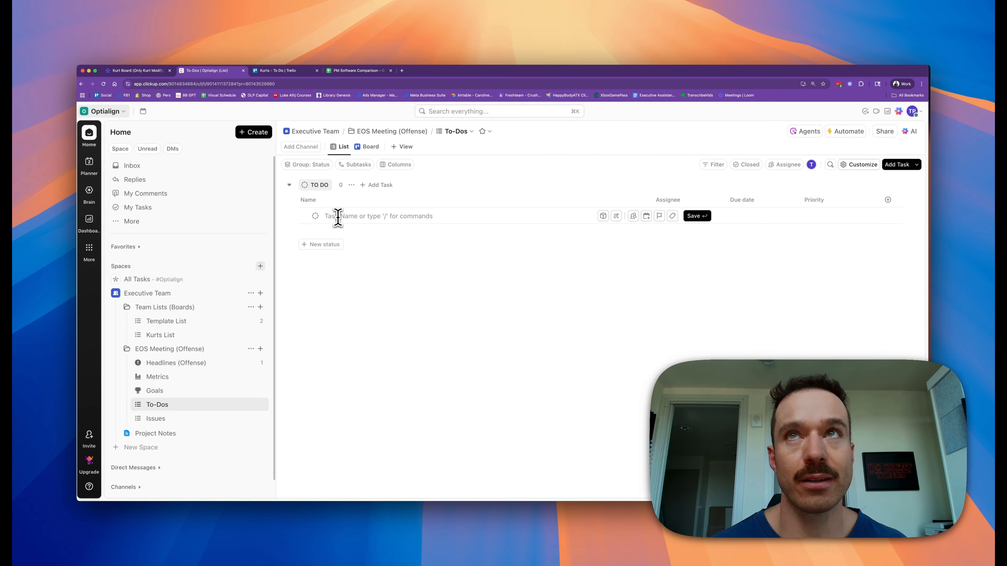
{"action": "type", "text": "Test"}
{"action": "key", "text": "Return"}
{"action": "left_click", "coordinate": [324, 217]}
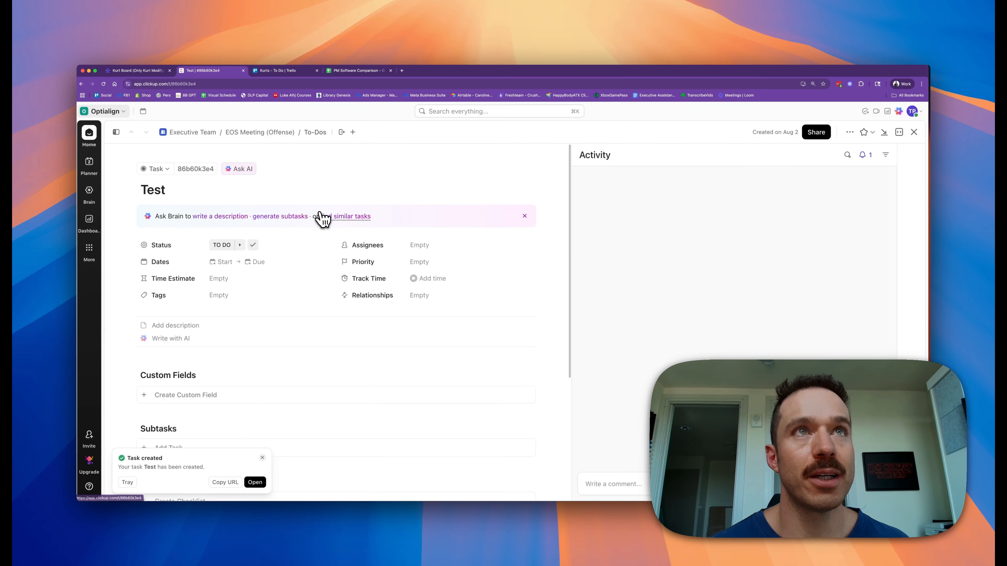
{"action": "left_click", "coordinate": [914, 133]}
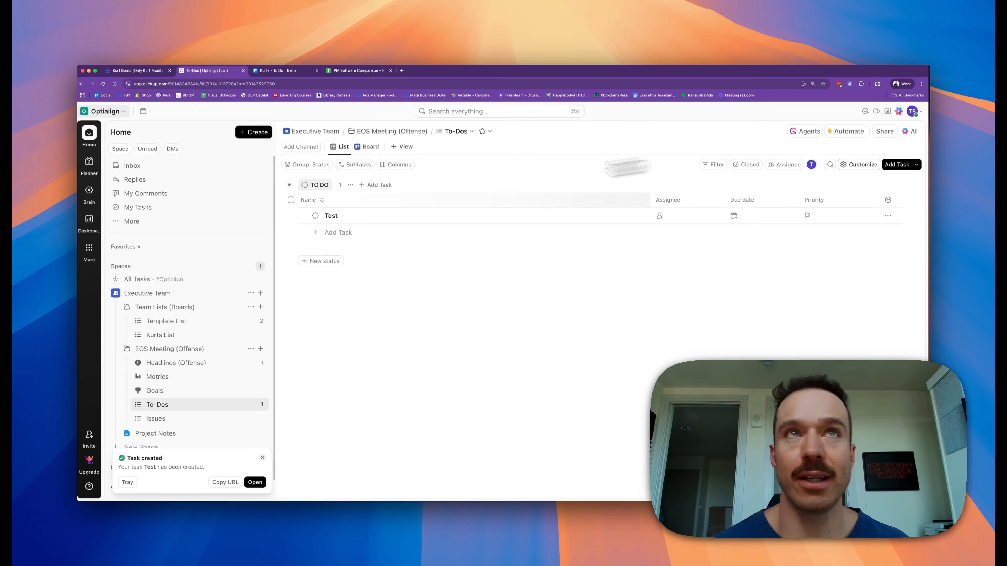
Step: Check the Test task's available task types and examine the workspace's Task Types settings
{"action": "left_click", "coordinate": [315, 216]}
{"action": "left_click", "coordinate": [377, 236]}
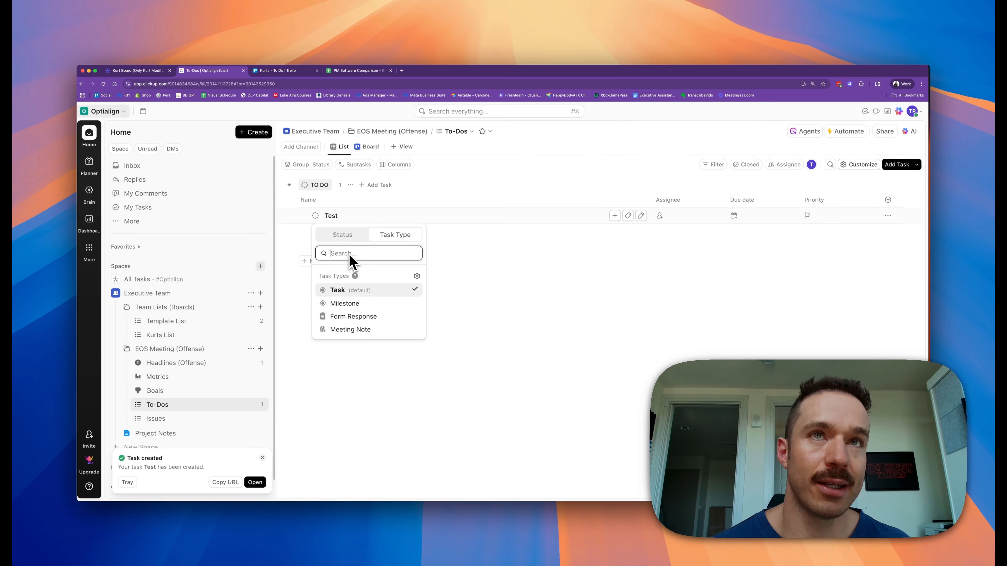
{"action": "left_click", "coordinate": [417, 276]}
{"action": "scroll", "coordinate": [472, 369], "scroll_direction": "down", "scroll_amount": 10}
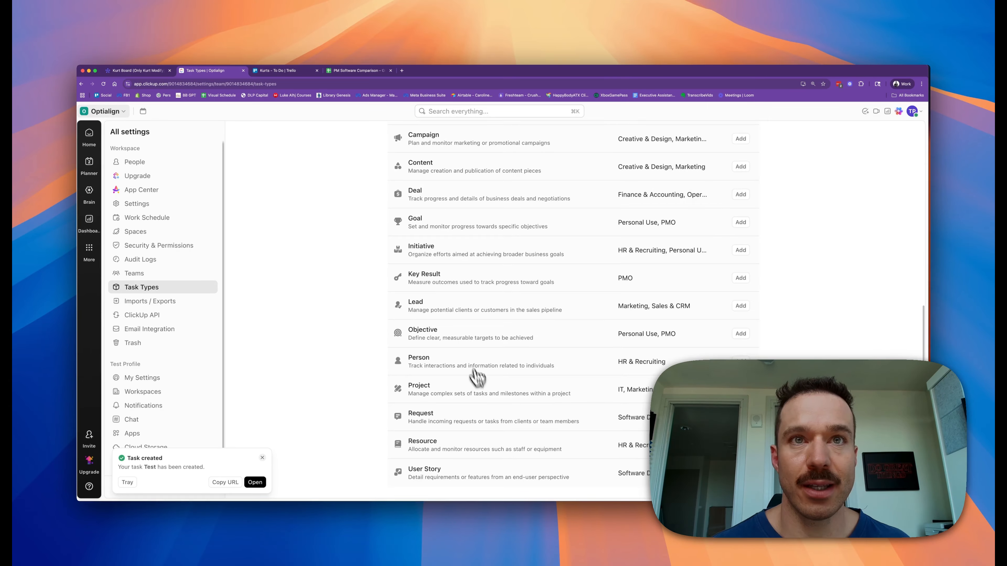
Step: Start a new custom task type with the singular name To-Do and the plural name To-Dos
{"action": "scroll", "coordinate": [477, 377], "scroll_direction": "up", "scroll_amount": 10}
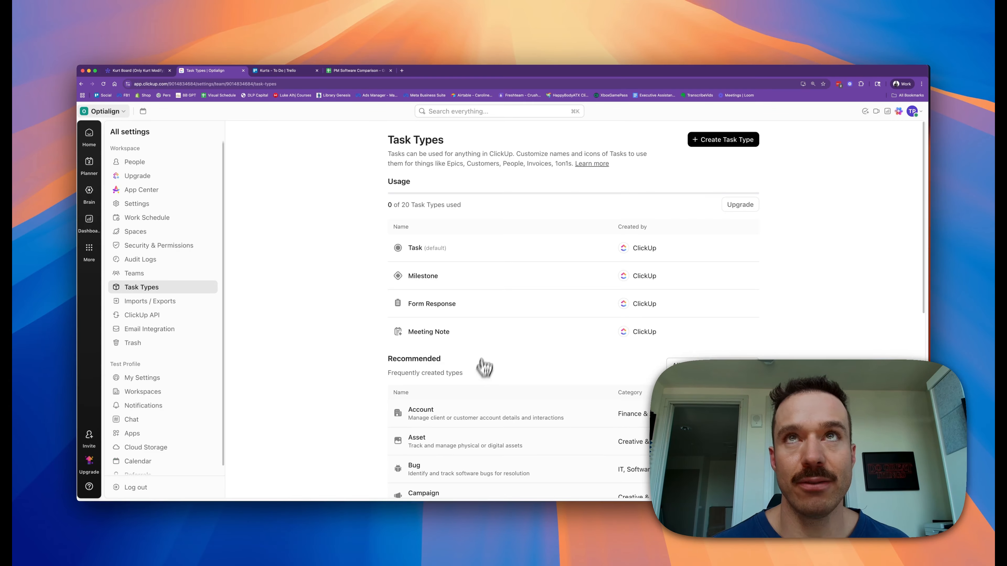
{"action": "left_click", "coordinate": [728, 151]}
{"action": "type", "text": "To-Do"}
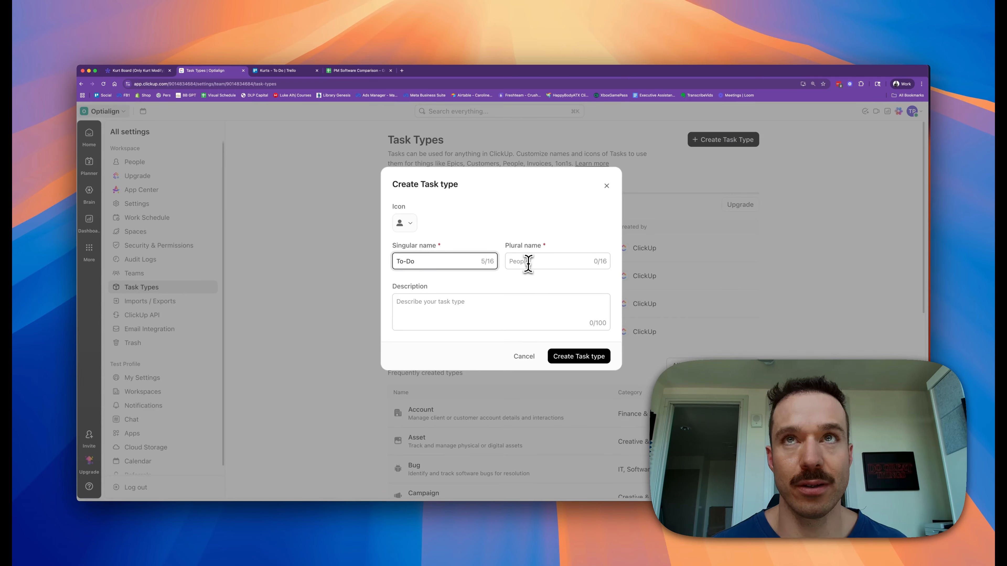
{"action": "left_click", "coordinate": [527, 262]}
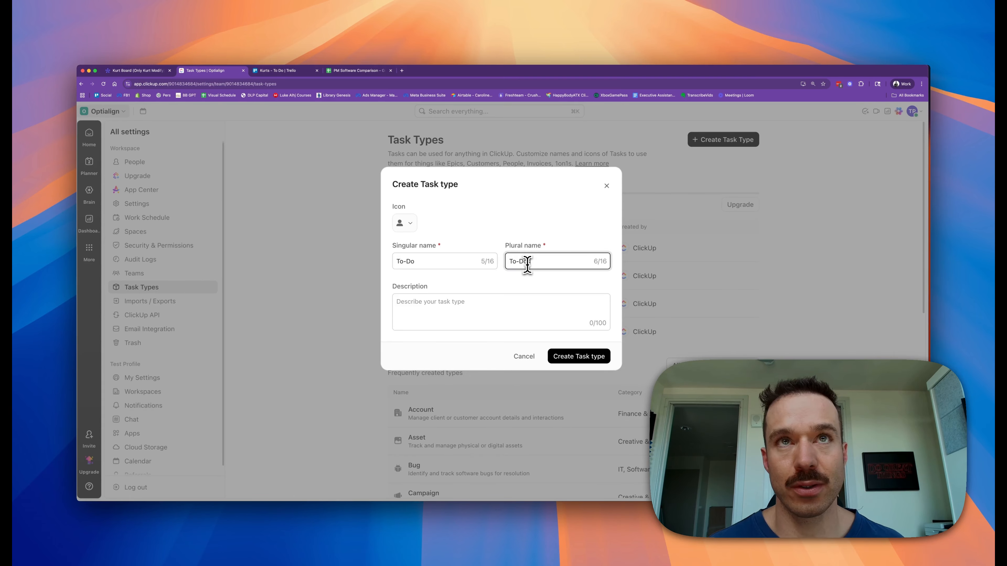
Step: Search the task type icons for to-do, then browse the full icon set for a suitable symbol
{"action": "left_click", "coordinate": [402, 223]}
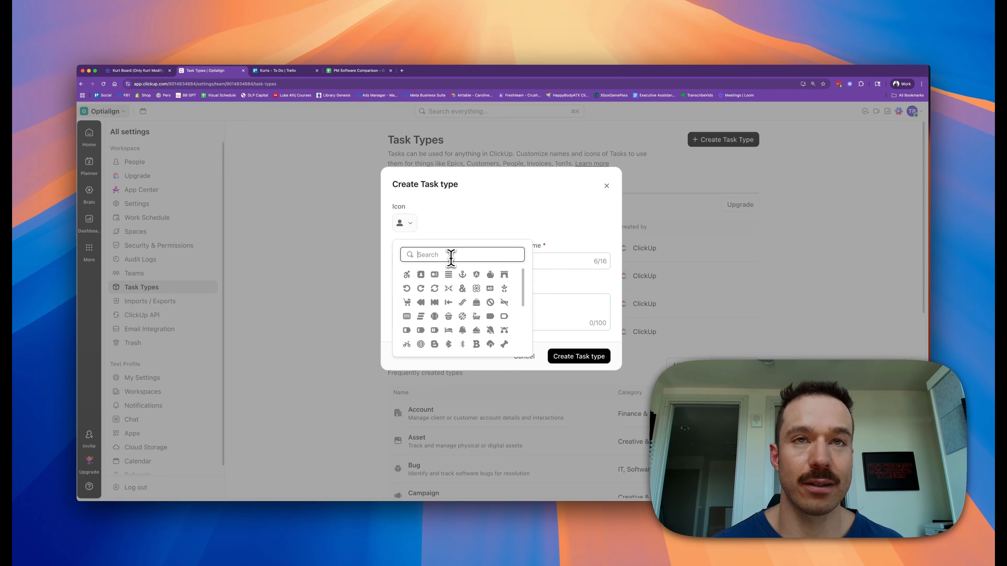
{"action": "type", "text": "to-do"}
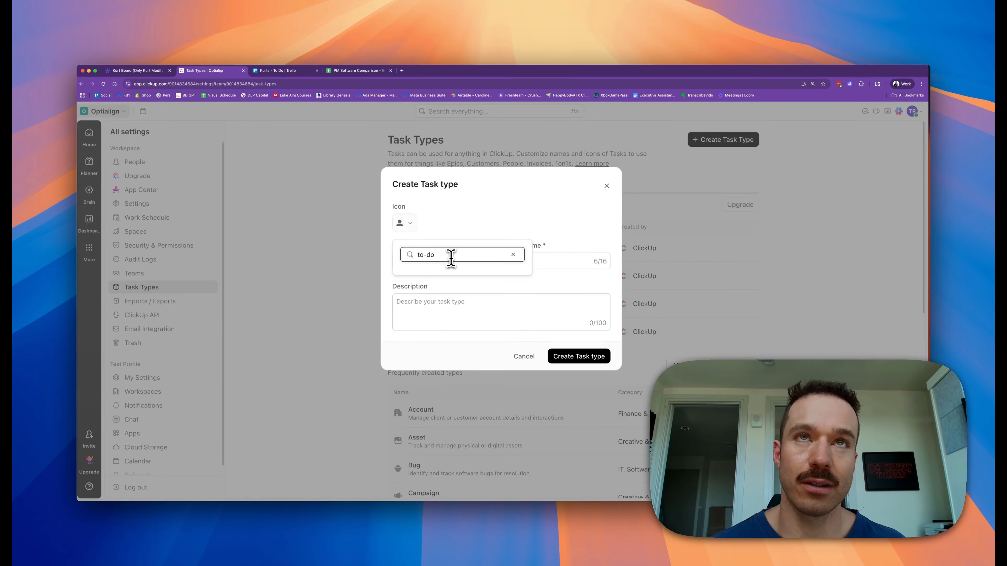
{"action": "key", "text": "BackSpace"}
{"action": "key", "text": "BackSpace"}
{"action": "key", "text": "BackSpace"}
{"action": "key", "text": "BackSpace"}
{"action": "key", "text": "BackSpace"}
{"action": "scroll", "coordinate": [451, 303], "scroll_direction": "down", "scroll_amount": 10}
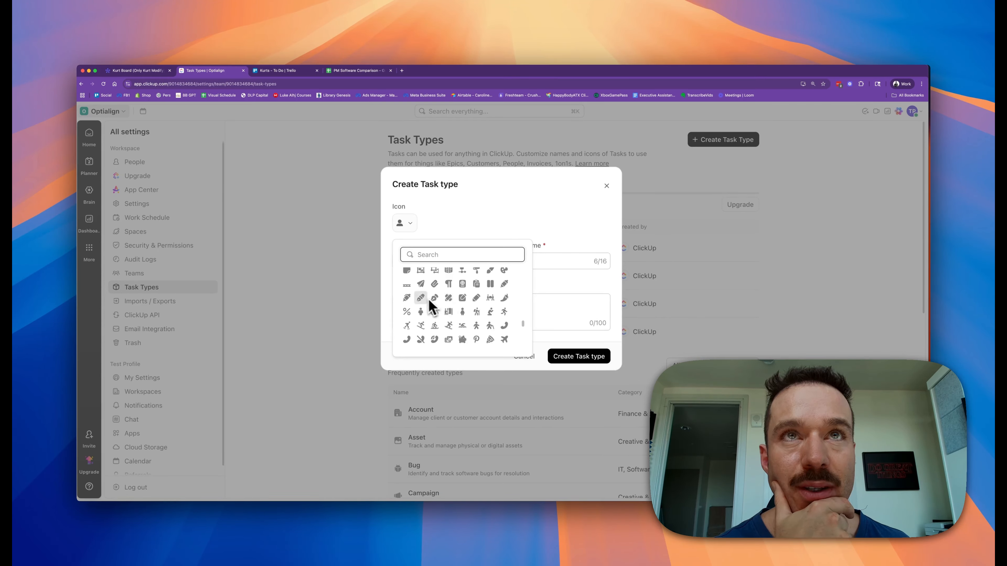
{"action": "scroll", "coordinate": [430, 300], "scroll_direction": "down", "scroll_amount": 5}
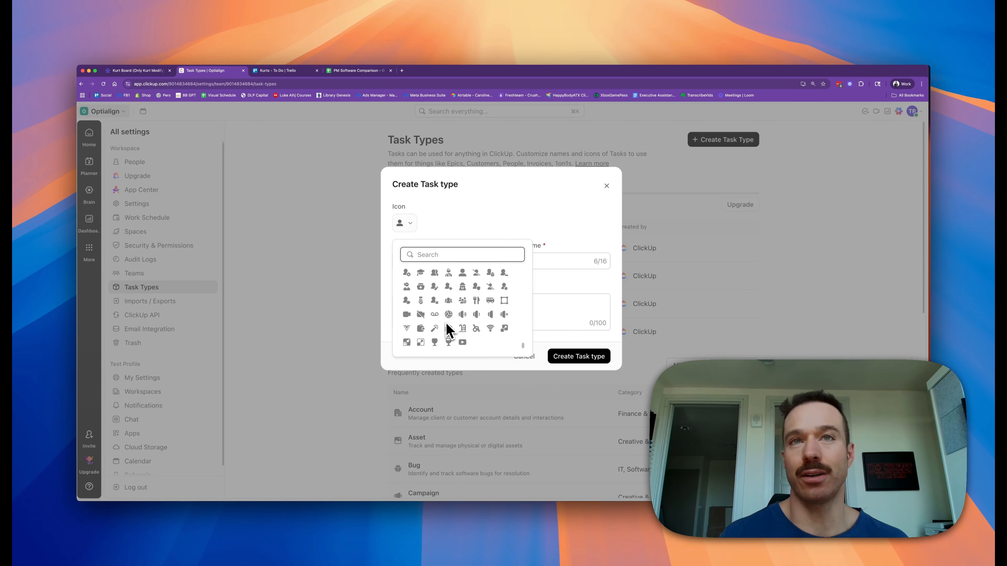
{"action": "scroll", "coordinate": [448, 315], "scroll_direction": "up", "scroll_amount": 5}
{"action": "scroll", "coordinate": [444, 311], "scroll_direction": "up", "scroll_amount": 2}
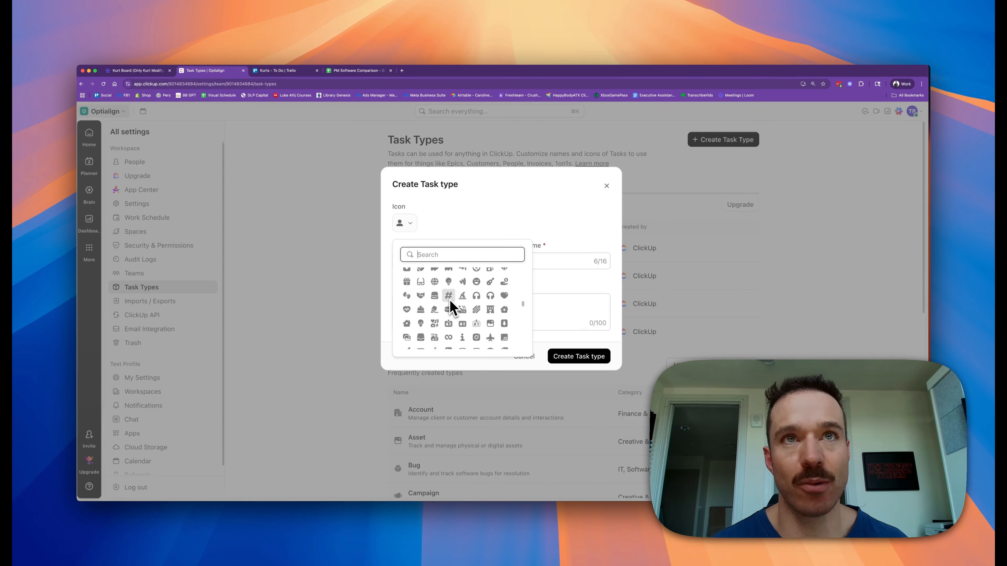
{"action": "scroll", "coordinate": [451, 298], "scroll_direction": "up", "scroll_amount": 4}
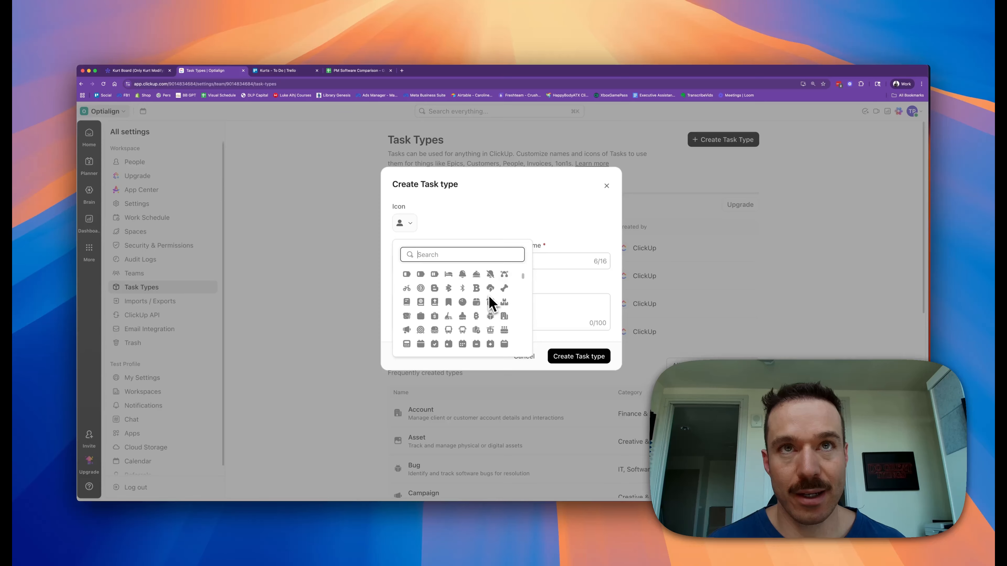
{"action": "left_click", "coordinate": [552, 220]}
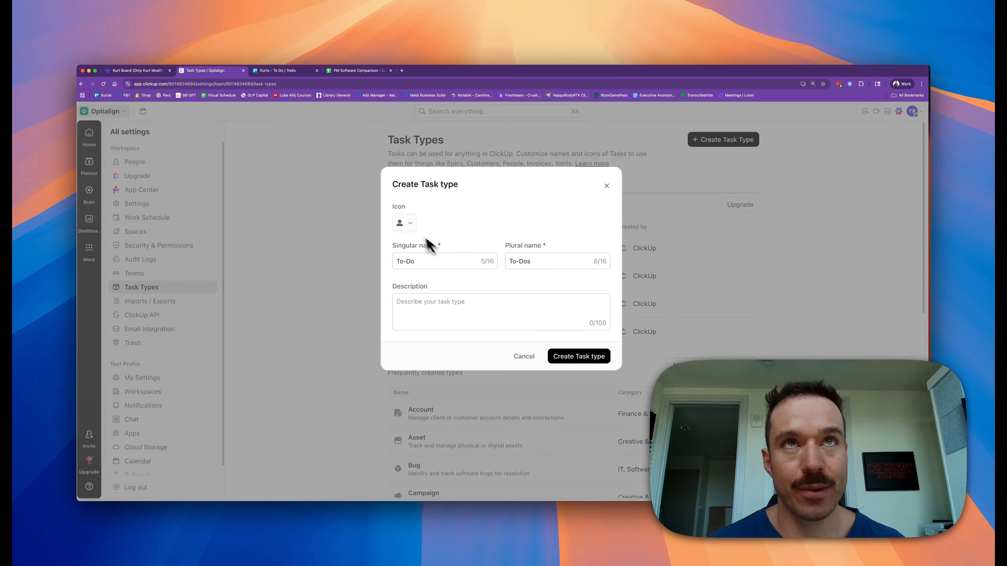
Step: Give the To-Do task type the calendar icon with a check mark
{"action": "left_click", "coordinate": [406, 223]}
{"action": "scroll", "coordinate": [461, 308], "scroll_direction": "down", "scroll_amount": 5}
{"action": "scroll", "coordinate": [474, 312], "scroll_direction": "down", "scroll_amount": 3}
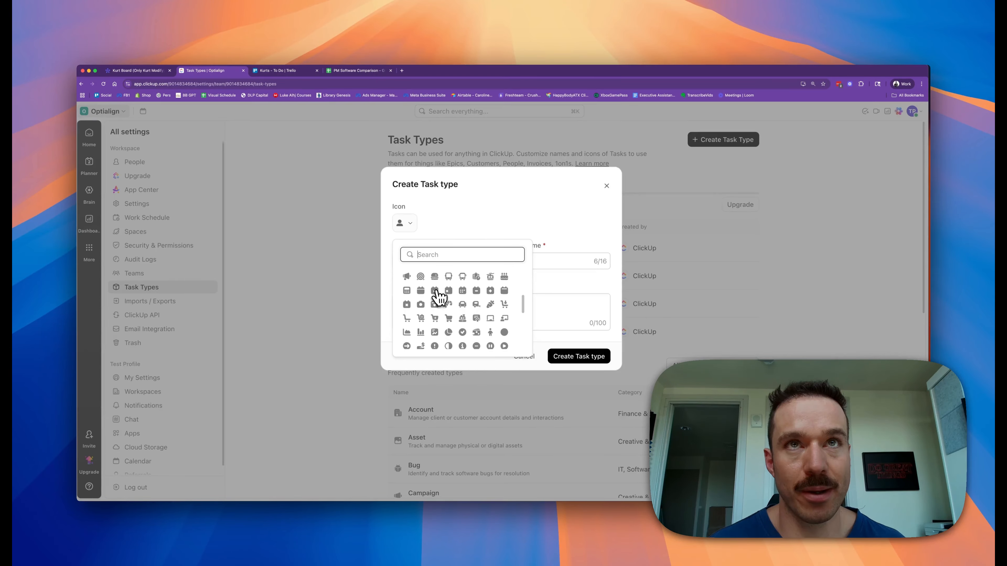
{"action": "left_click", "coordinate": [435, 291]}
Step: Find the clipboard icon with a check mark using the search term check, apply it to the To-Do type, and create the task type
{"action": "left_click", "coordinate": [408, 225]}
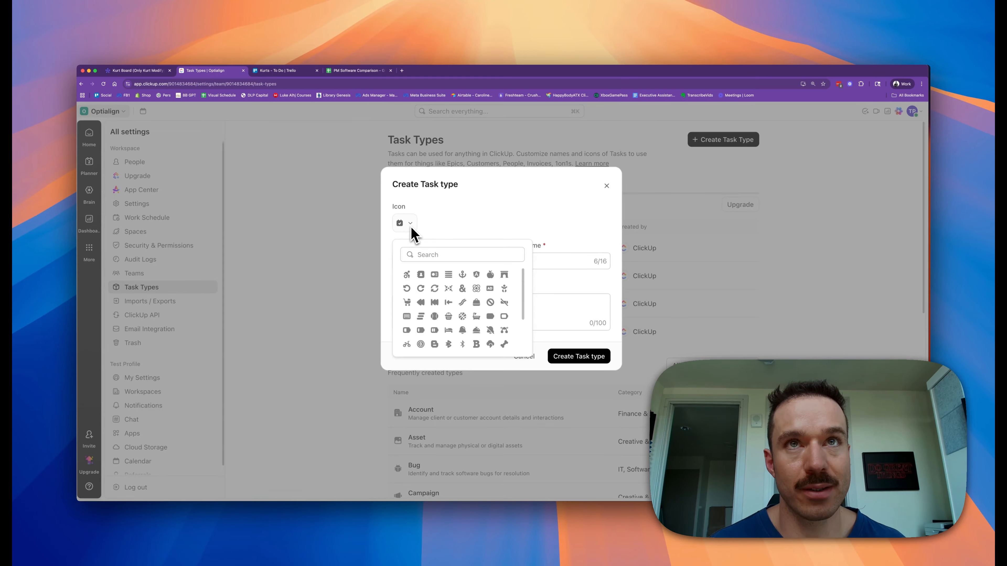
{"action": "scroll", "coordinate": [484, 314], "scroll_direction": "down", "scroll_amount": 4}
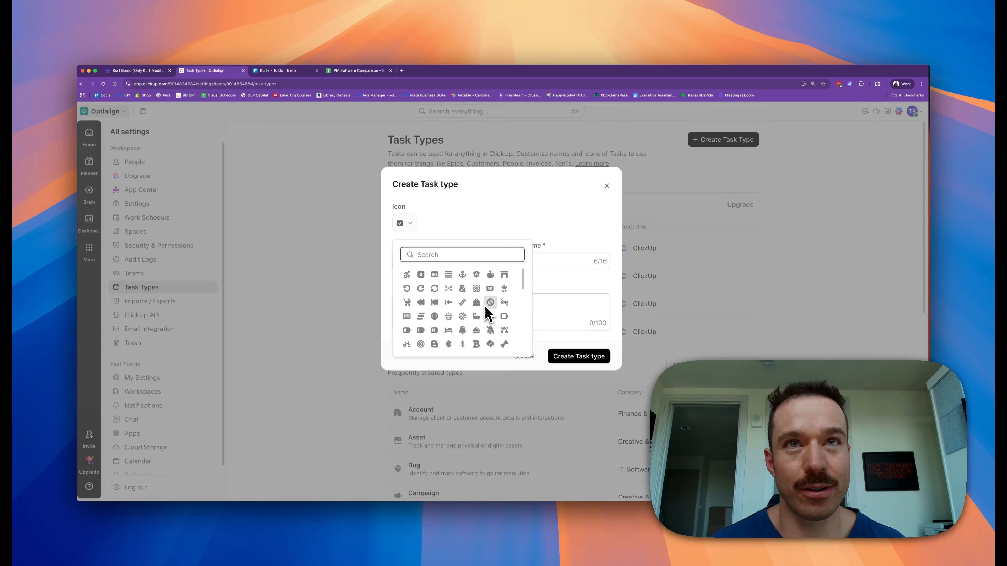
{"action": "scroll", "coordinate": [484, 306], "scroll_direction": "down", "scroll_amount": 2}
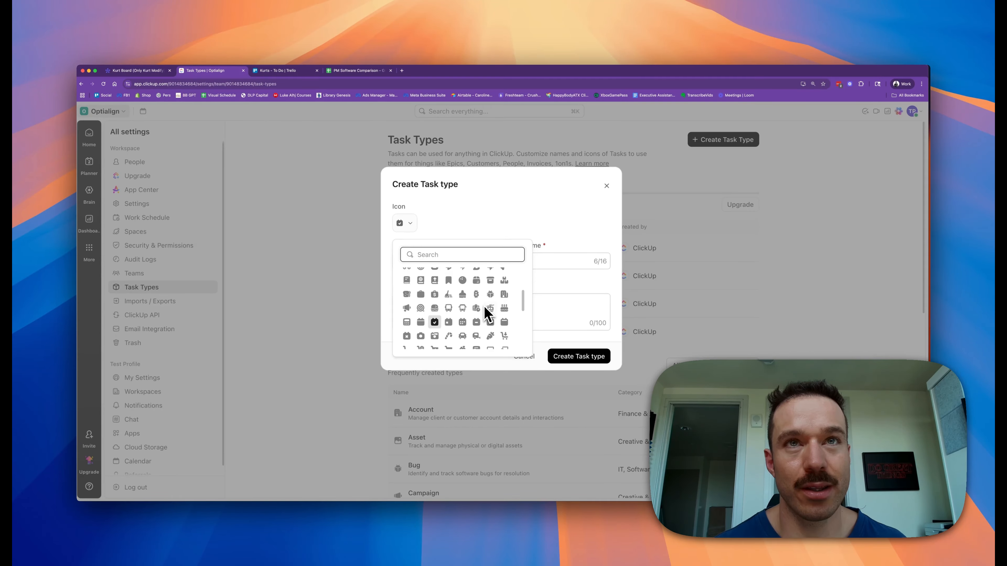
{"action": "type", "text": "check"}
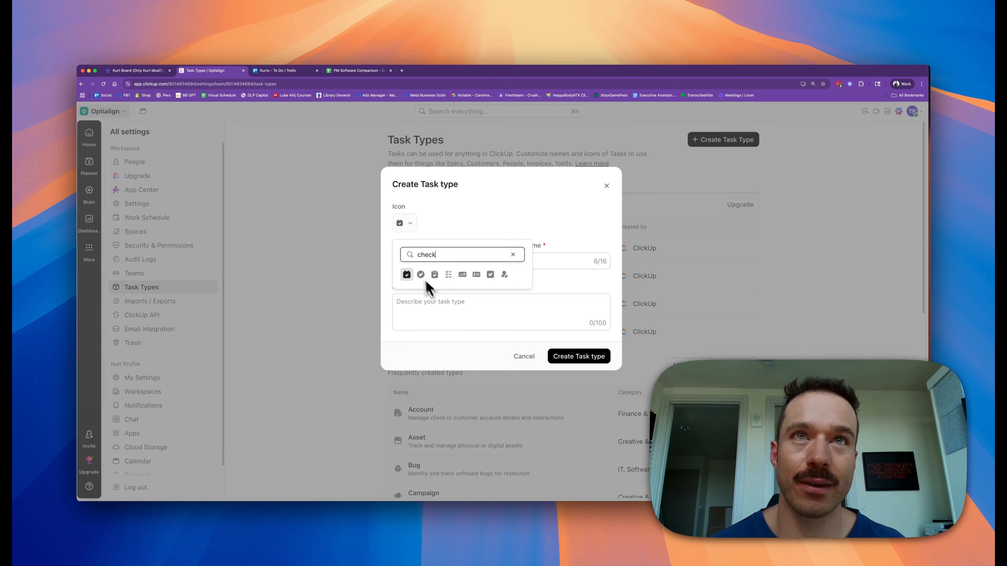
{"action": "left_click", "coordinate": [435, 275]}
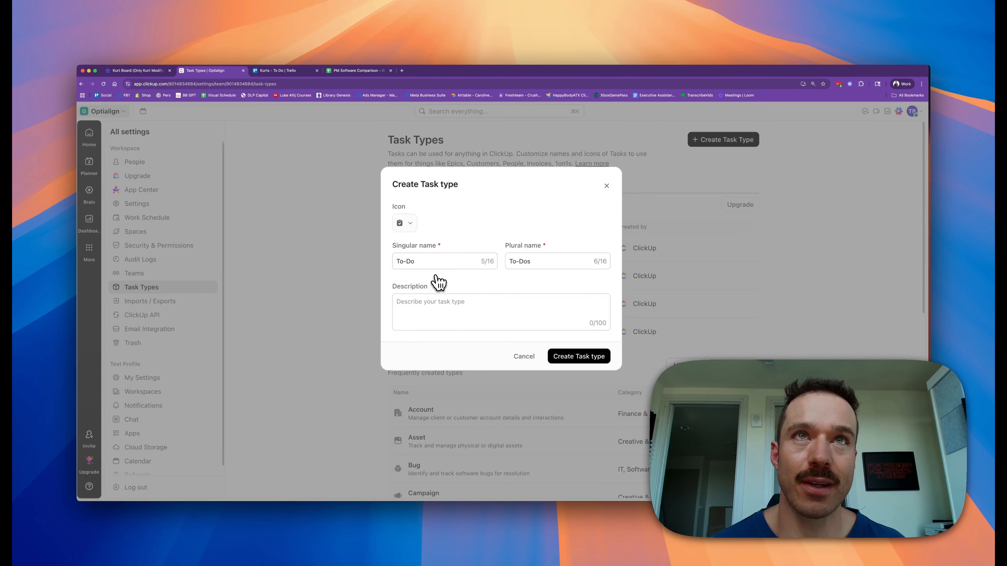
{"action": "left_click", "coordinate": [411, 226]}
{"action": "left_click", "coordinate": [506, 225]}
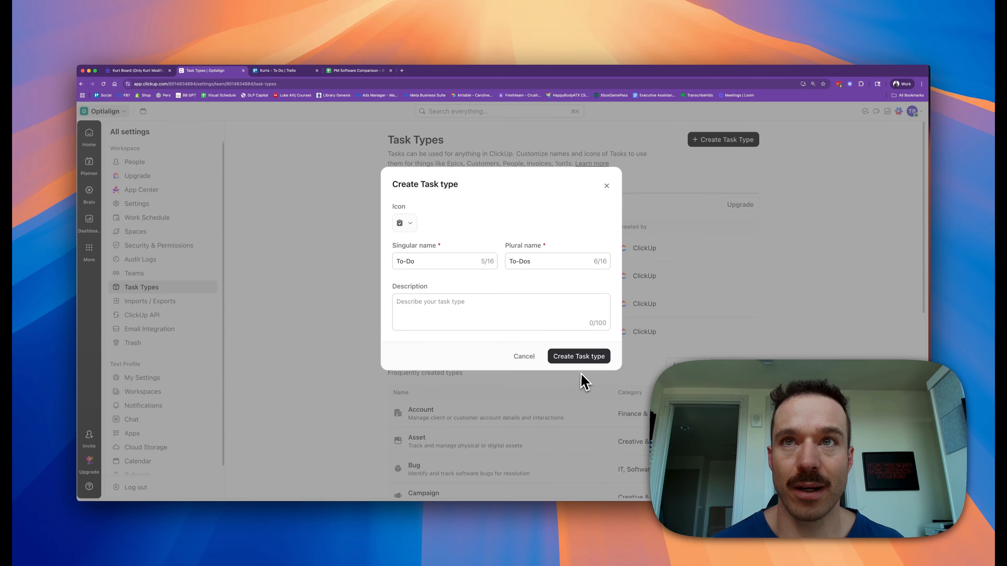
{"action": "left_click", "coordinate": [411, 225]}
{"action": "left_click", "coordinate": [504, 219]}
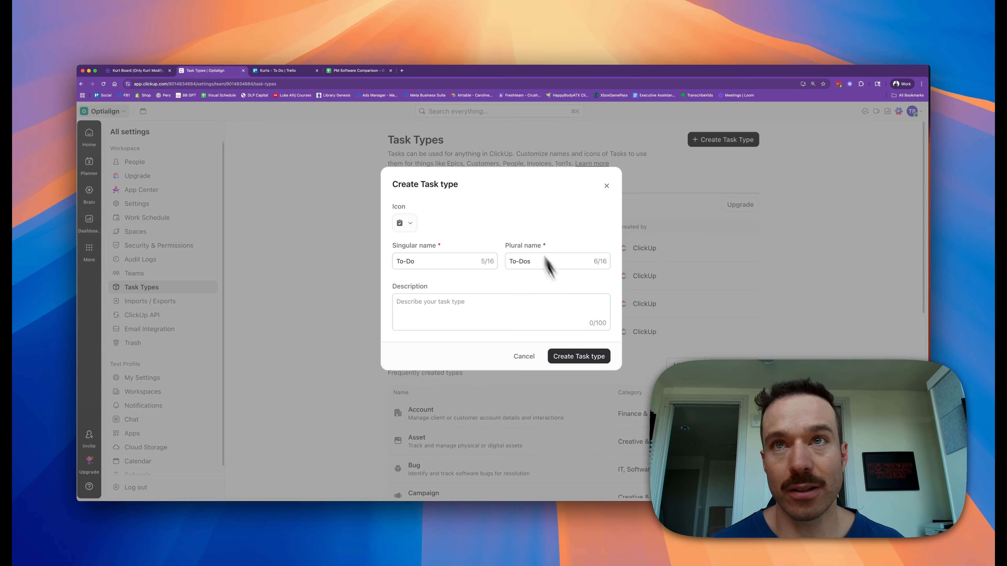
{"action": "left_click", "coordinate": [573, 361]}
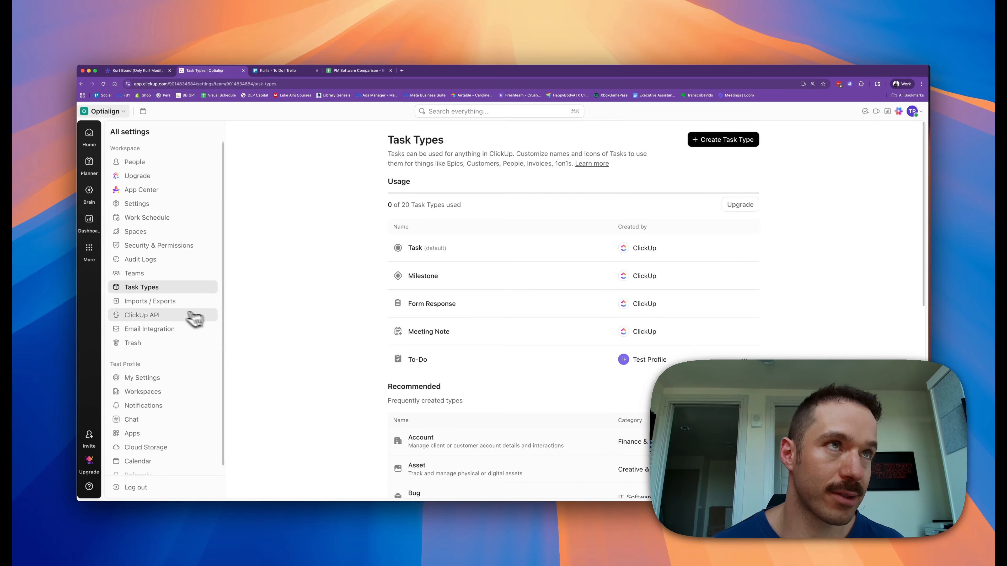
Step: Return to the To-Dos list and give it the same clipboard check icon, found with the search term check
{"action": "left_click", "coordinate": [83, 86]}
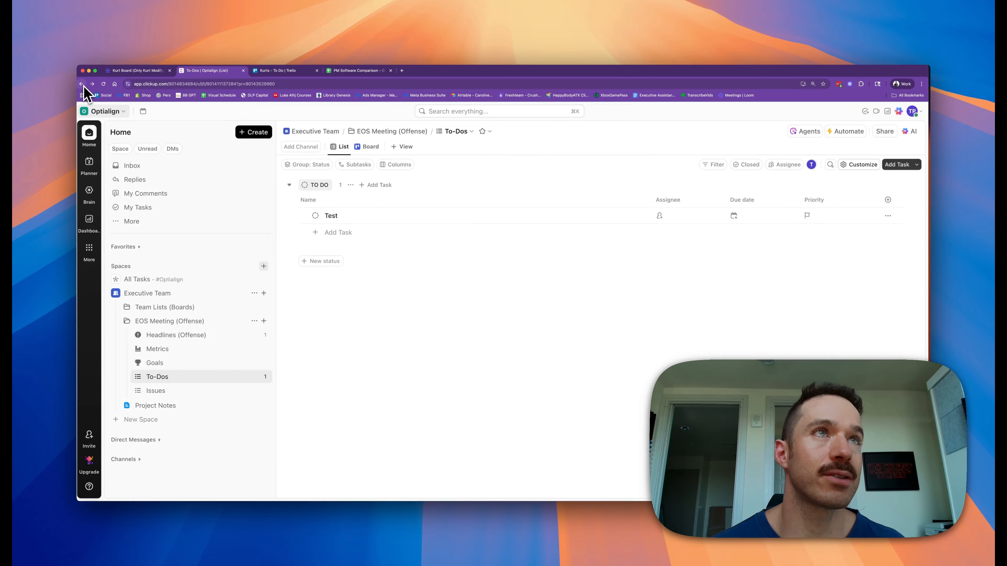
{"action": "left_click", "coordinate": [139, 378]}
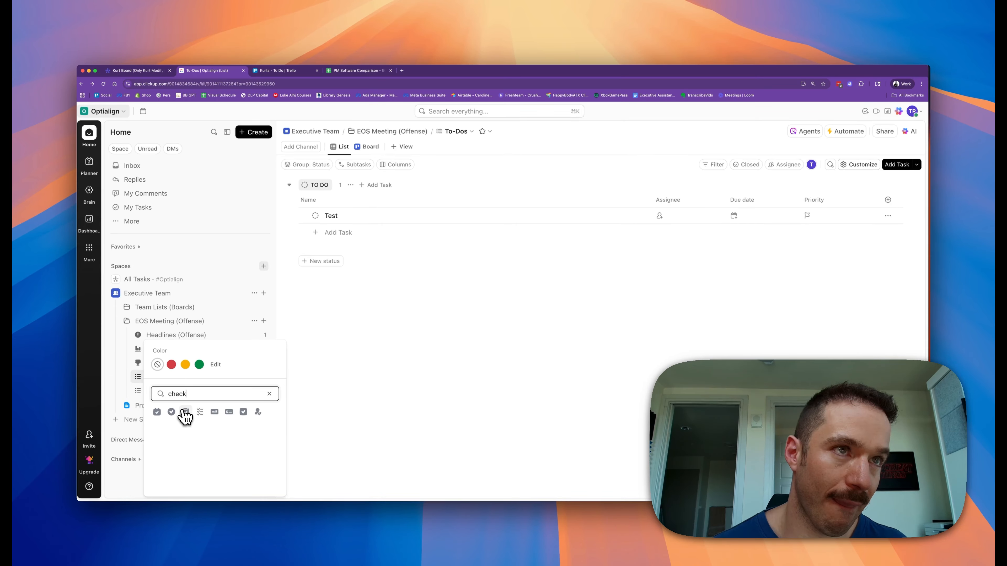
{"action": "left_click", "coordinate": [185, 413]}
{"action": "left_click", "coordinate": [359, 407]}
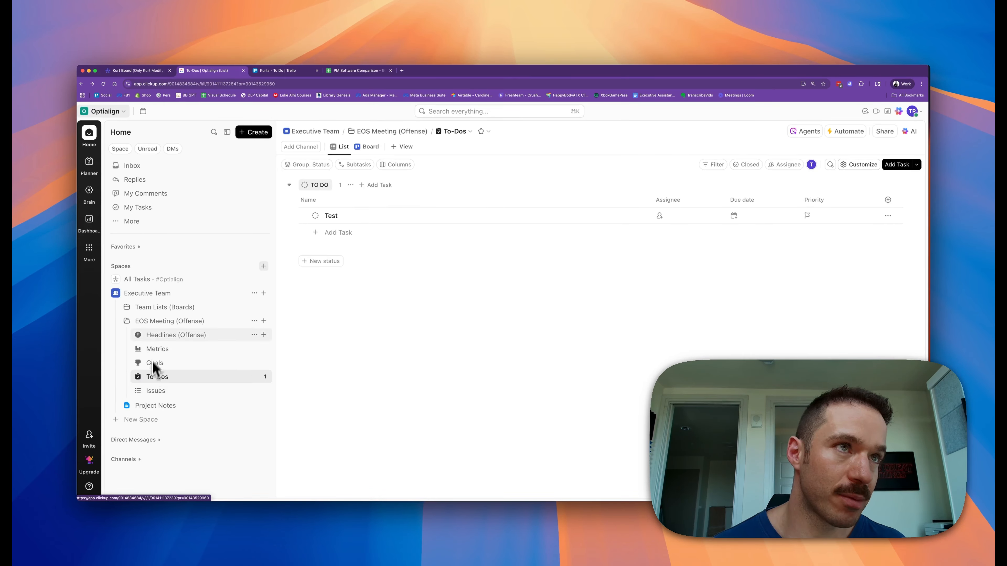
Step: Open the Issues list and go from its default task type options to the workspace's task type settings
{"action": "left_click", "coordinate": [153, 390]}
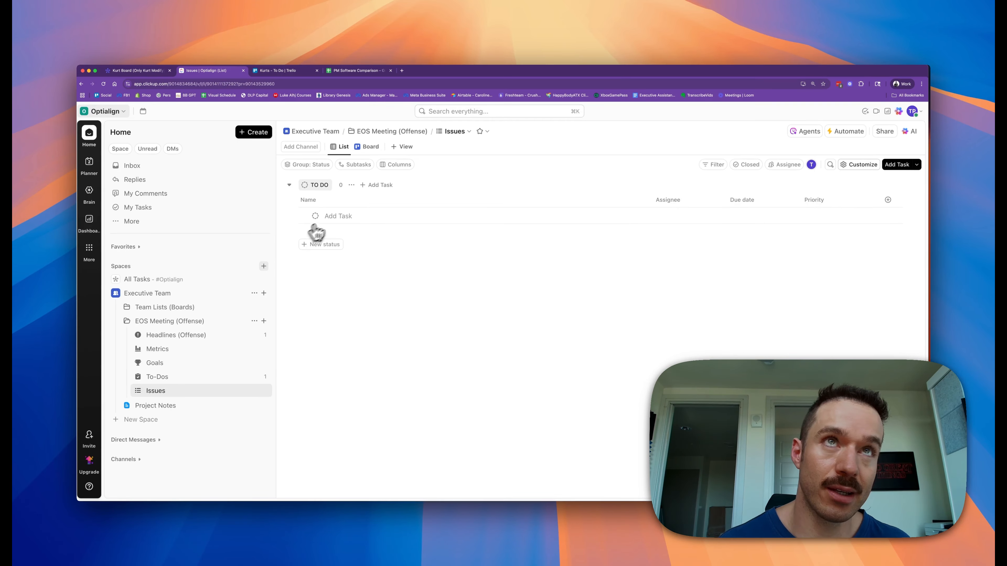
{"action": "left_click", "coordinate": [331, 216]}
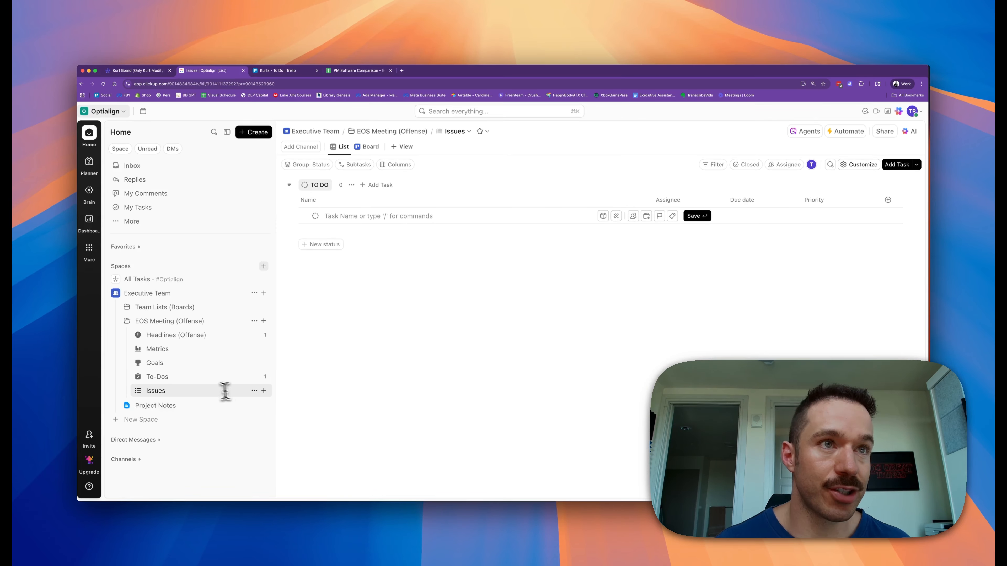
{"action": "left_click", "coordinate": [253, 391]}
{"action": "mouse_move", "coordinate": [329, 392]}
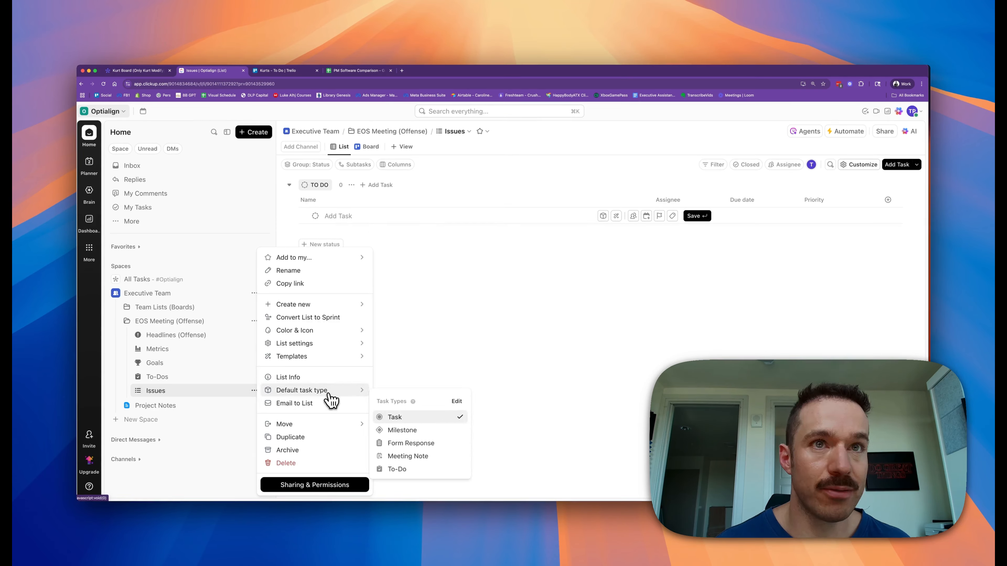
{"action": "left_click", "coordinate": [457, 401]}
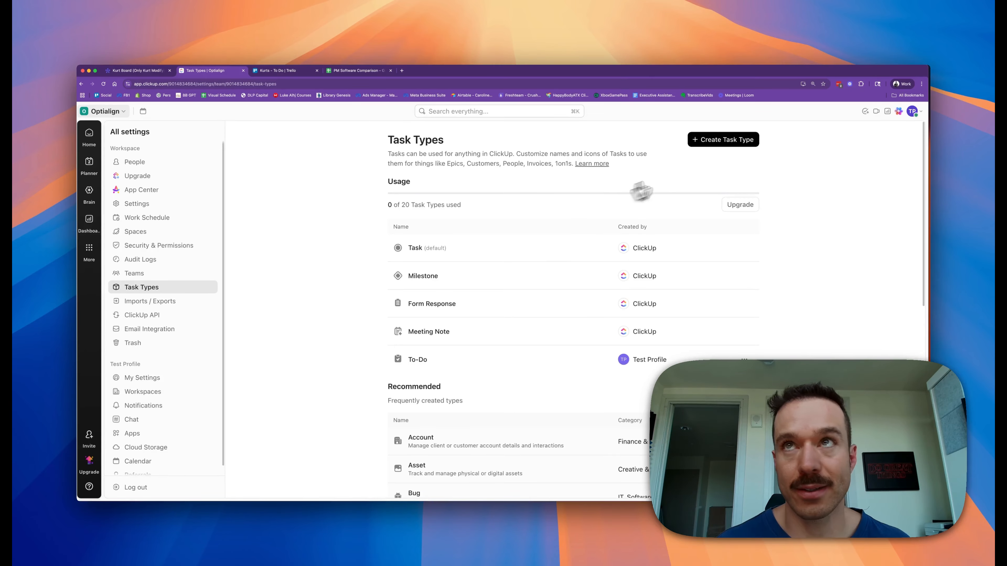
Step: Create a task type with the singular name Issue, the plural name Issues and the bug icon
{"action": "left_click", "coordinate": [707, 145]}
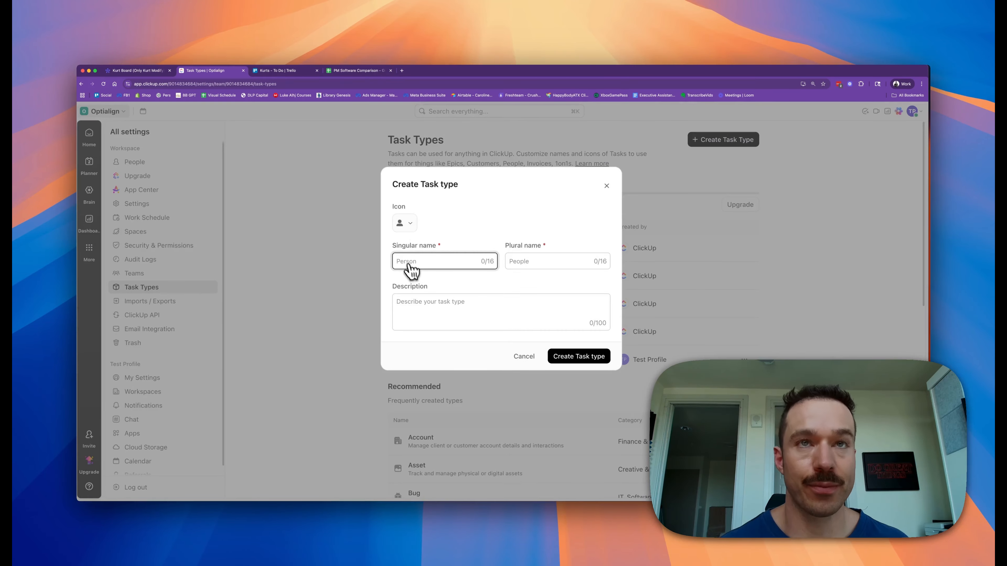
{"action": "type", "text": "Issue"}
{"action": "key", "text": "Tab"}
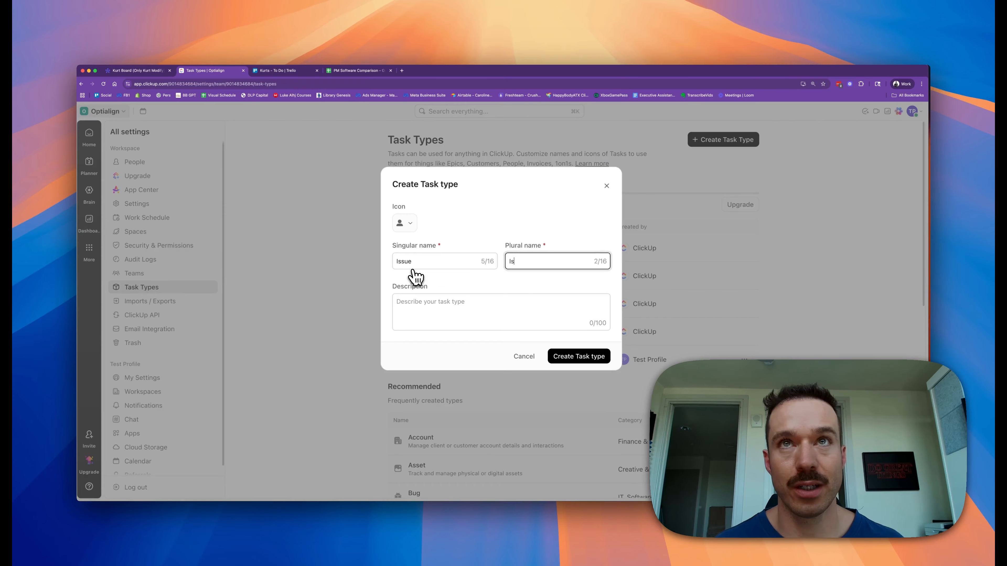
{"action": "type", "text": "Issues"}
{"action": "key", "text": "Tab"}
{"action": "left_click", "coordinate": [405, 223]}
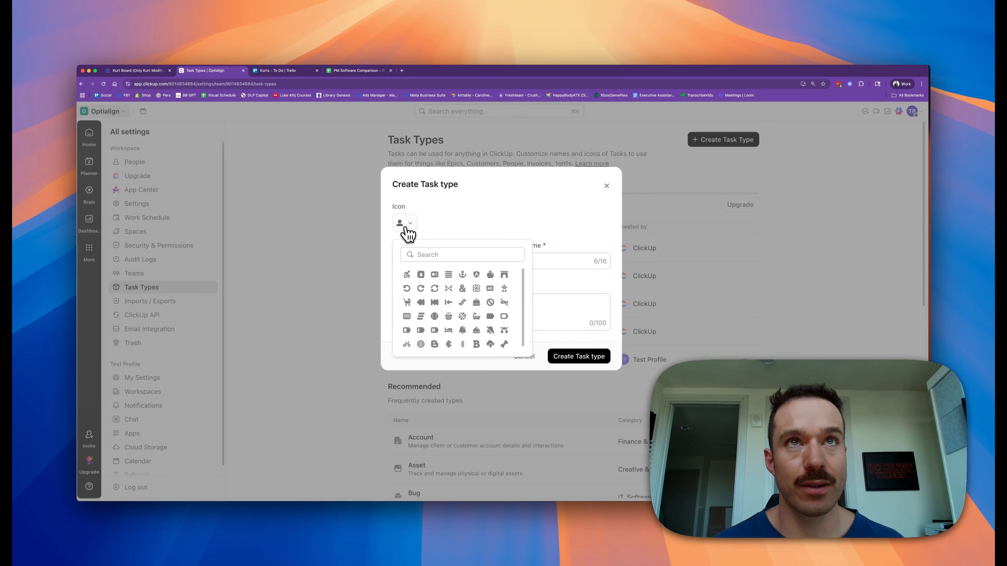
{"action": "type", "text": "bug"}
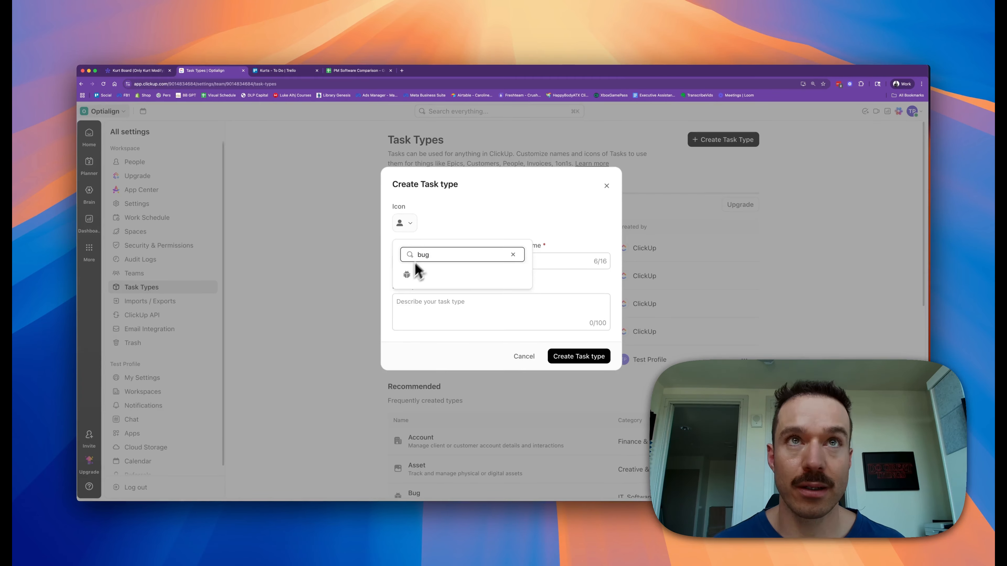
{"action": "left_click", "coordinate": [406, 276]}
{"action": "left_click", "coordinate": [571, 356]}
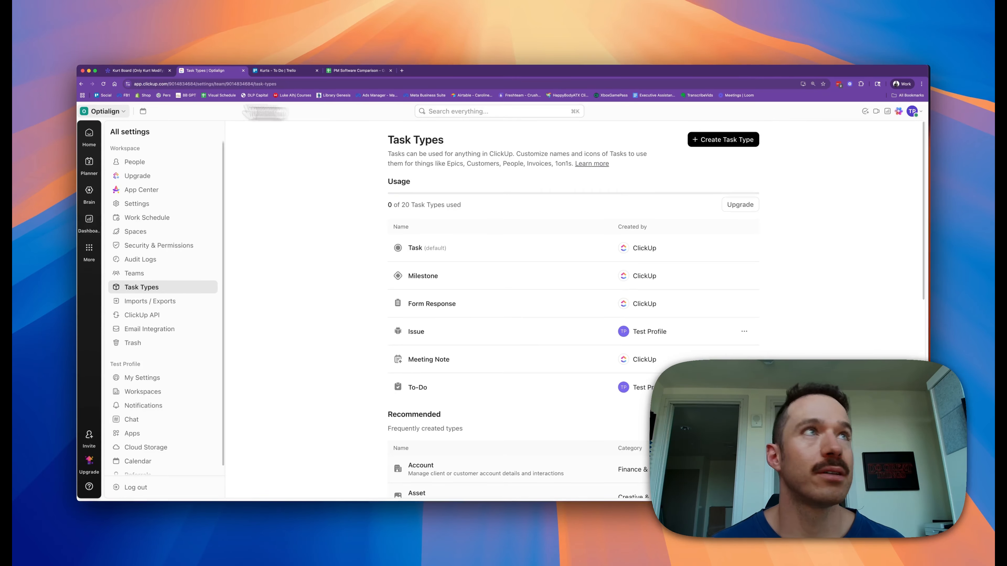
Step: Return to the Issues list and create a task named Testing in it
{"action": "left_click", "coordinate": [81, 84]}
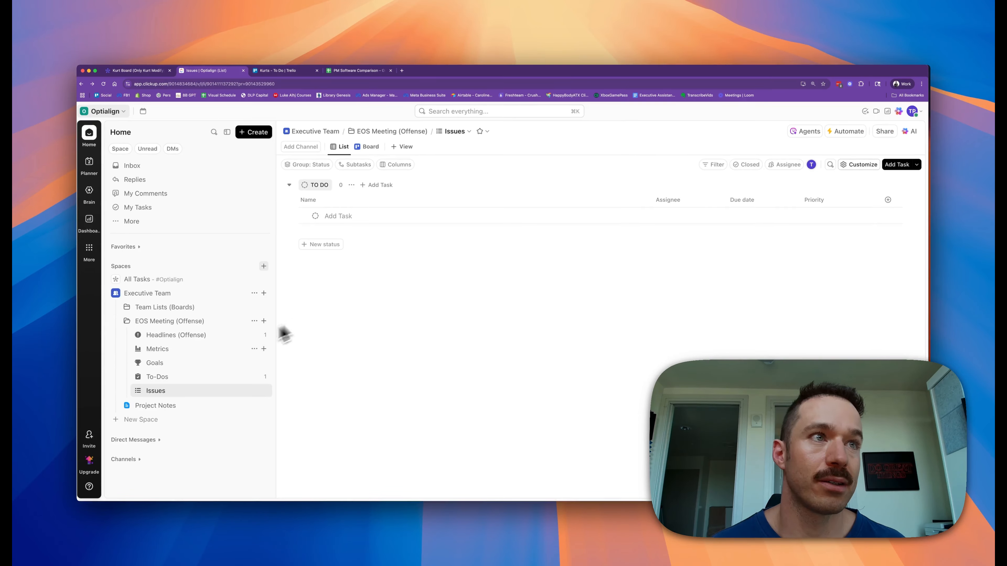
{"action": "left_click", "coordinate": [348, 218]}
{"action": "type", "text": "T"}
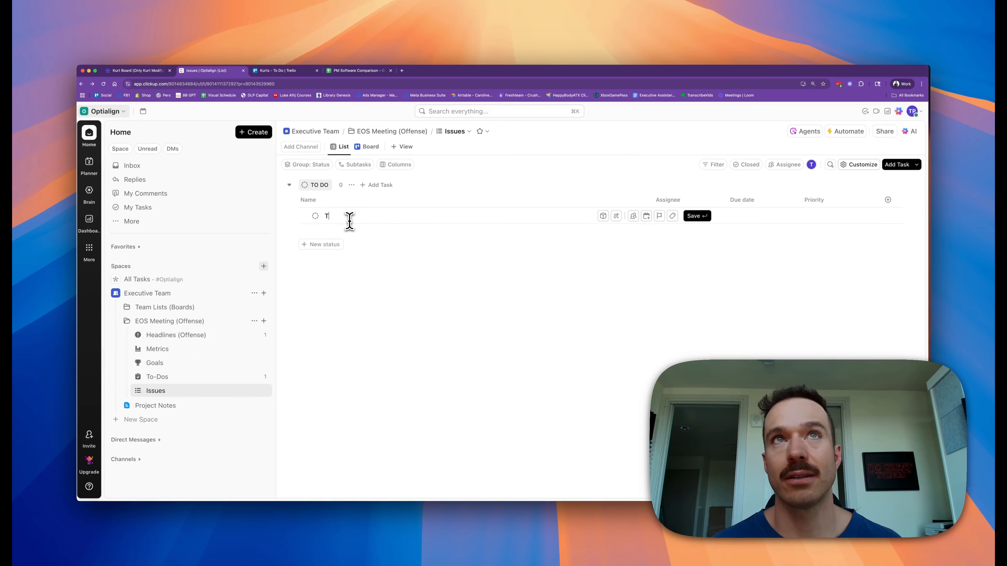
{"action": "type", "text": "esting"}
{"action": "key", "text": "Return"}
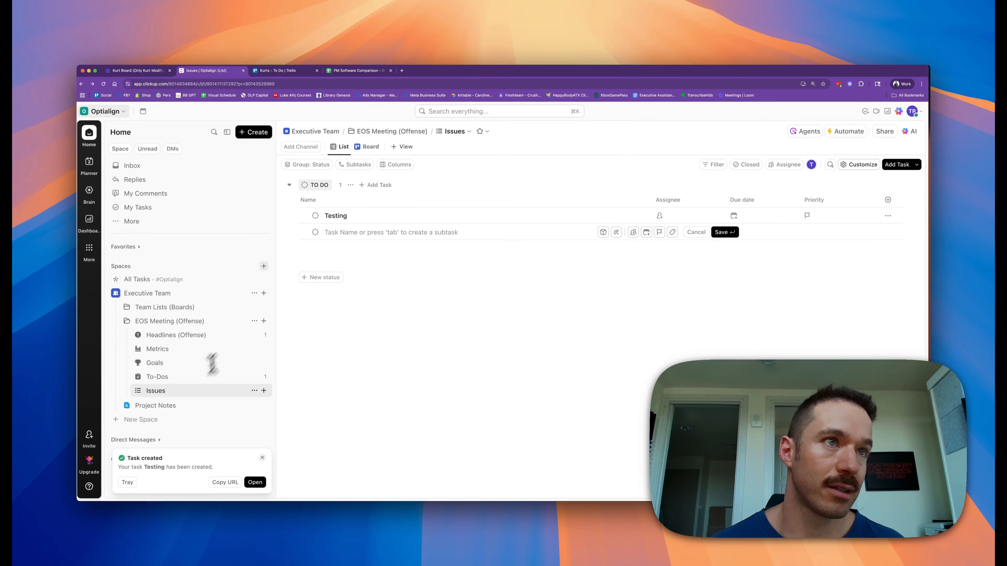
Step: Set the Issues list's default task type to Issue and delete the Testing task from the list
{"action": "left_click", "coordinate": [253, 392]}
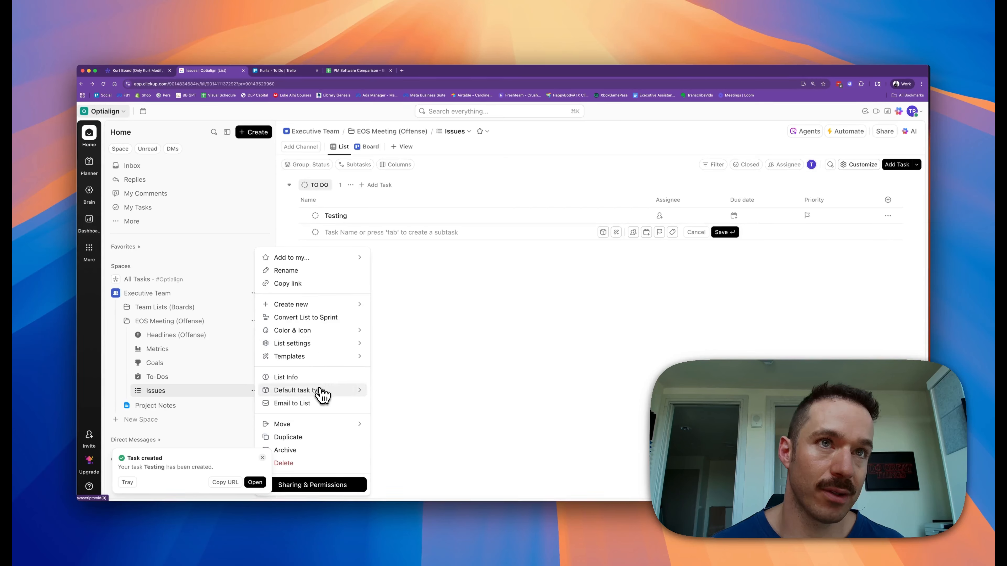
{"action": "mouse_move", "coordinate": [323, 392]}
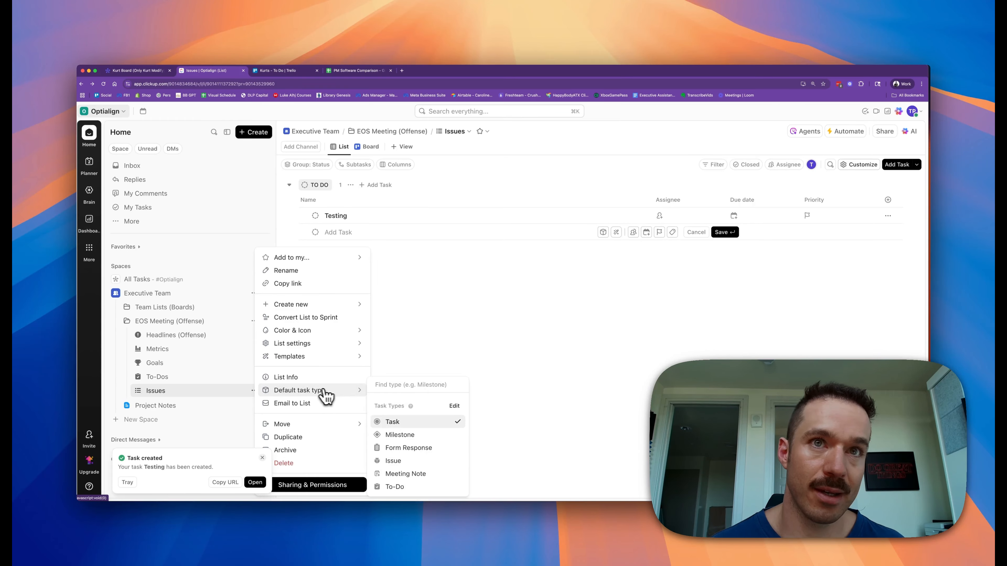
{"action": "left_click", "coordinate": [411, 461]}
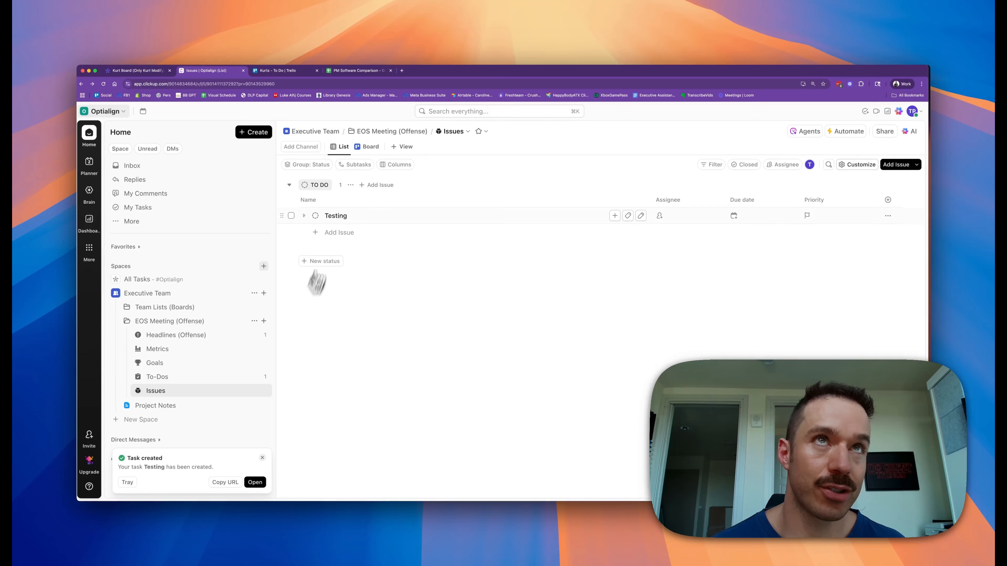
{"action": "left_click", "coordinate": [292, 215]}
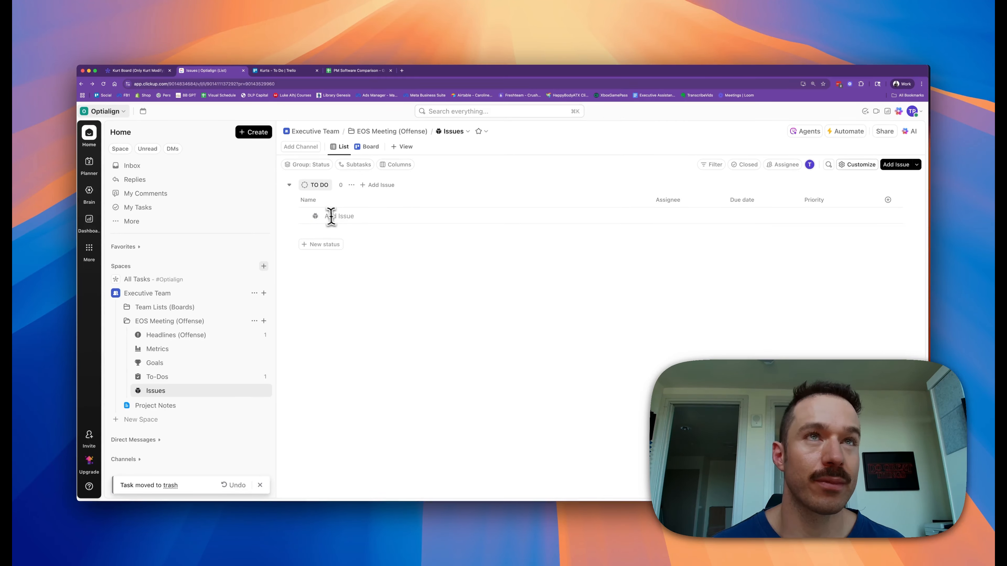
Step: Create an issue named Upcoming Deadline Being Missed in the Issues list
{"action": "left_click", "coordinate": [337, 218]}
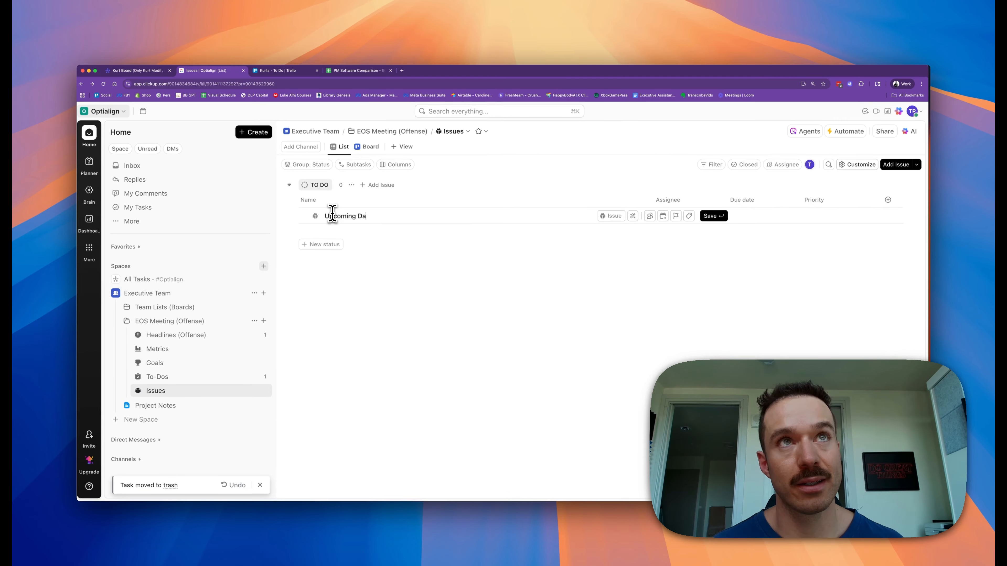
{"action": "type", "text": "Upcoming Deadline"}
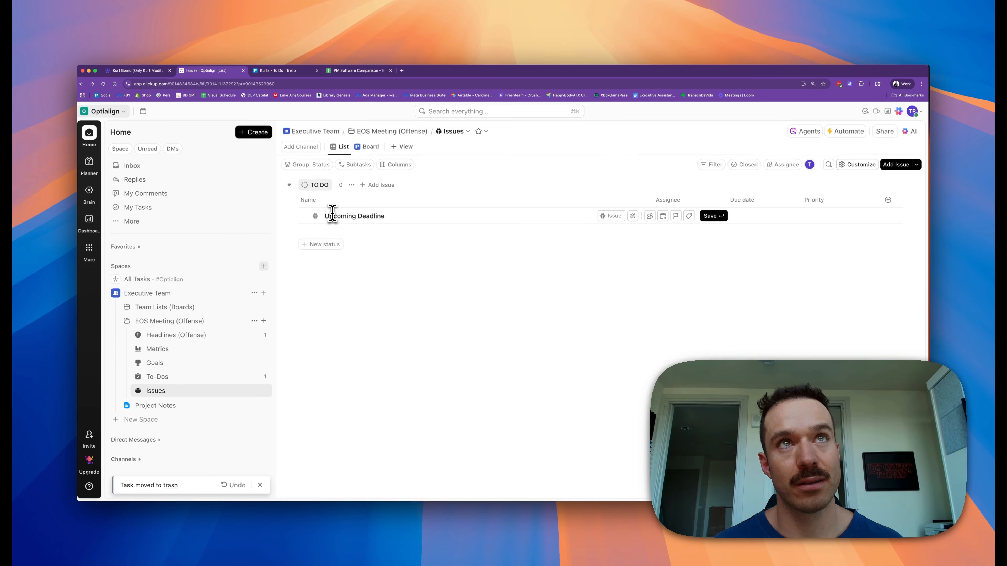
{"action": "type", "text": " Being Missed"}
{"action": "key", "text": "Return"}
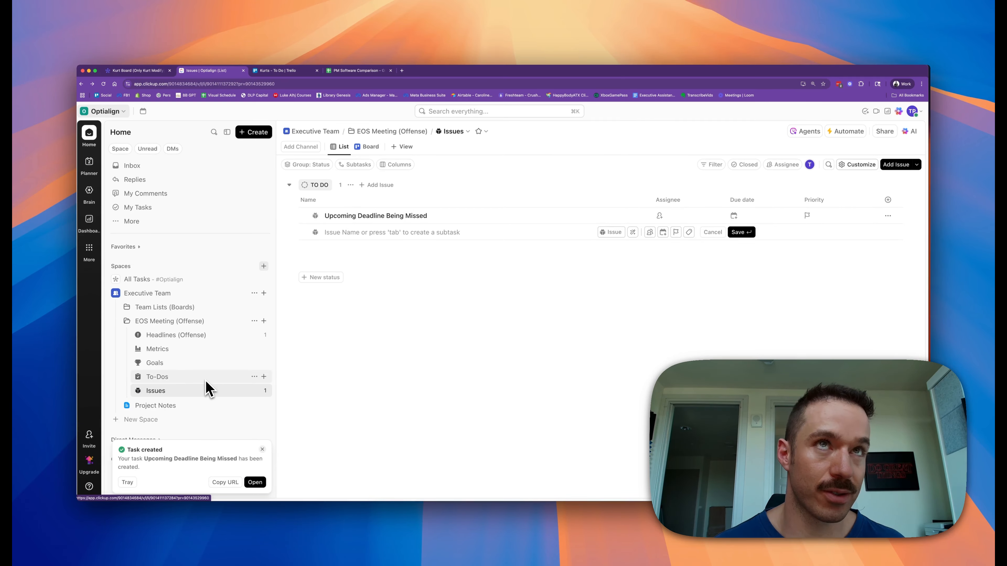
Step: Open the new issue and enter the description "Our goals are offtrack with our MER target on Meta. bout 75% of where we want to be."
{"action": "left_click", "coordinate": [387, 217]}
{"action": "left_click", "coordinate": [227, 334]}
{"action": "type", "text": "Our"}
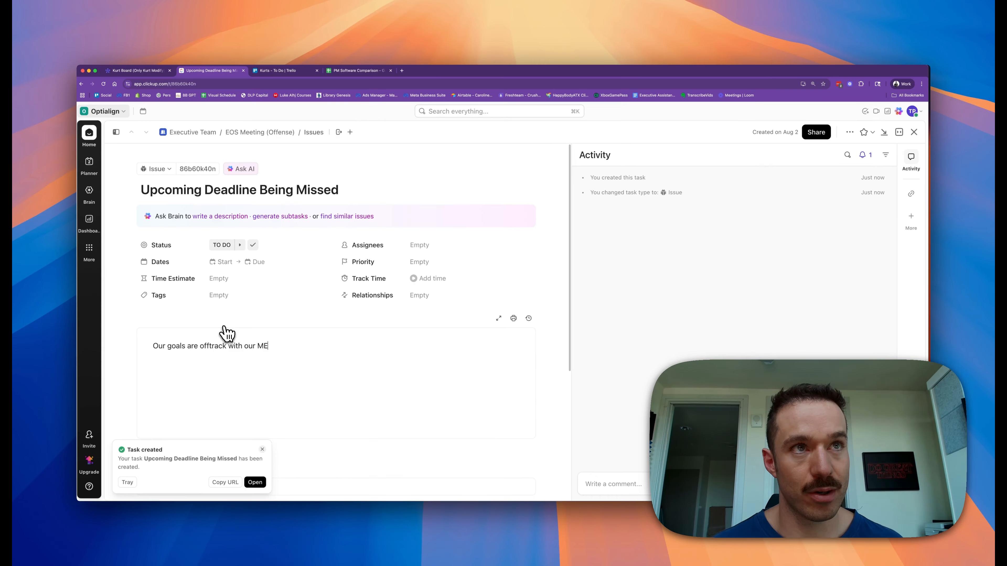
{"action": "type", "text": "arget on Meta. bout 75% of where we want to be."}
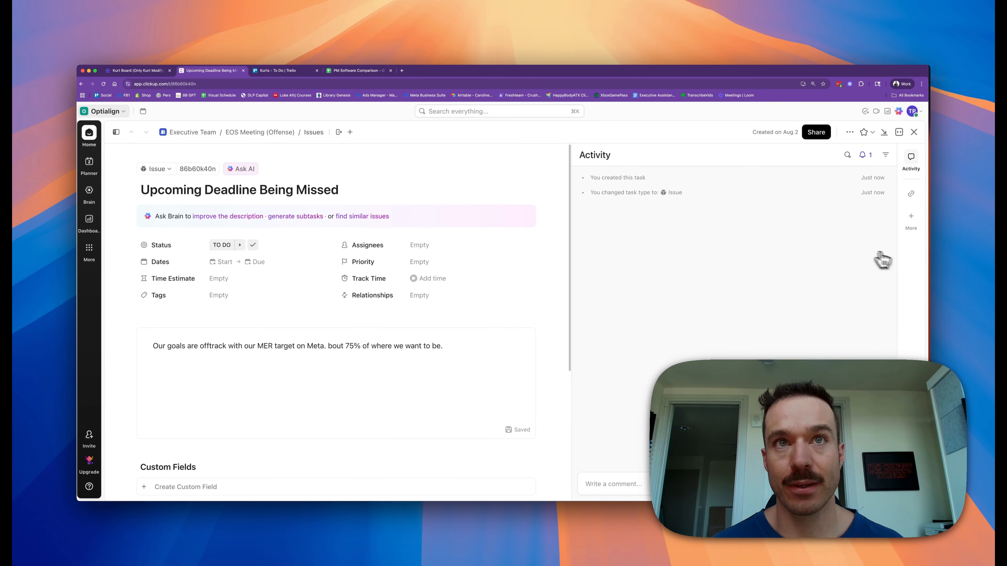
Step: Assign the Upcoming Deadline Being Missed issue to yourself and close it to return to the Issues list
{"action": "left_click", "coordinate": [405, 249]}
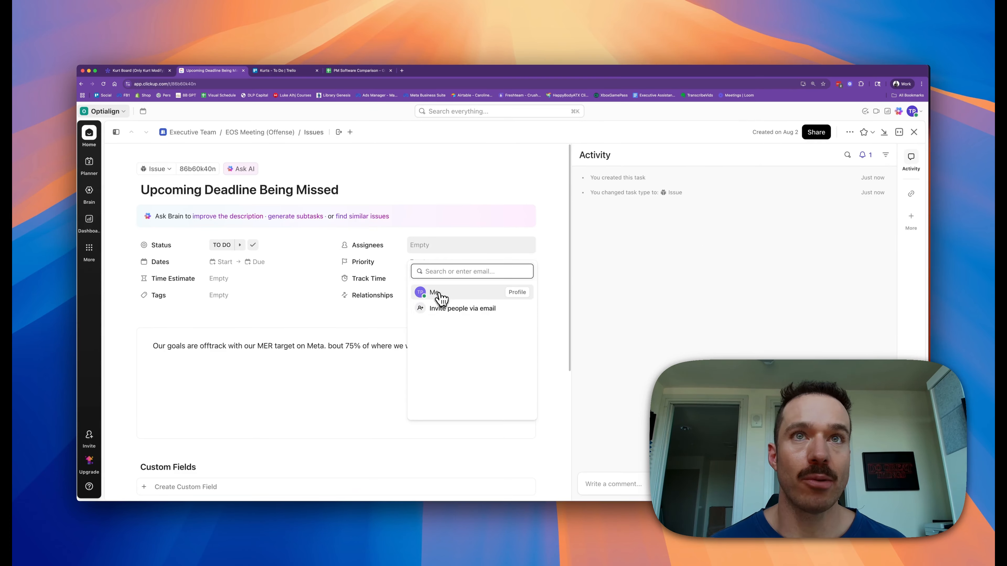
{"action": "left_click", "coordinate": [438, 297]}
{"action": "left_click", "coordinate": [914, 132]}
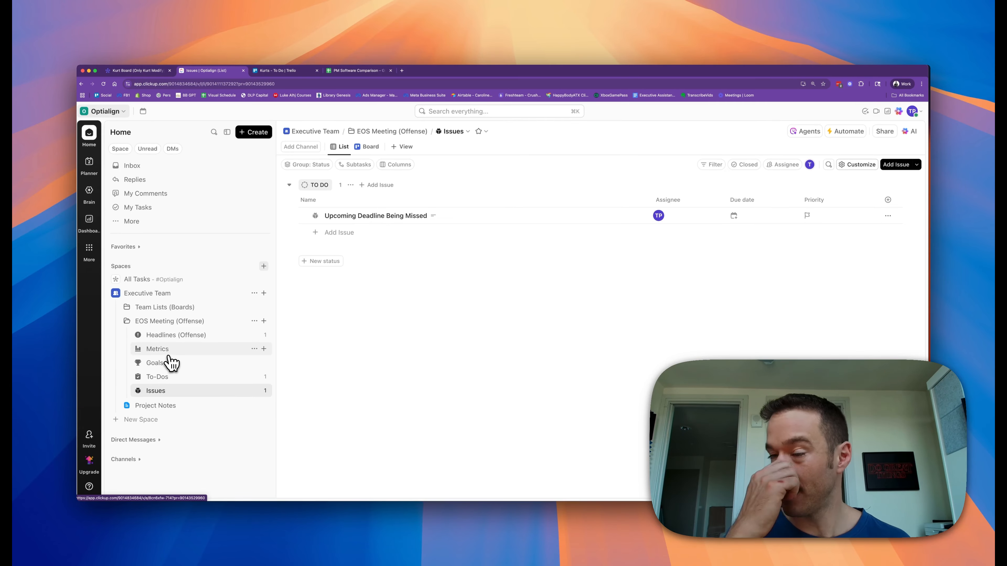
{"action": "left_click", "coordinate": [177, 377]}
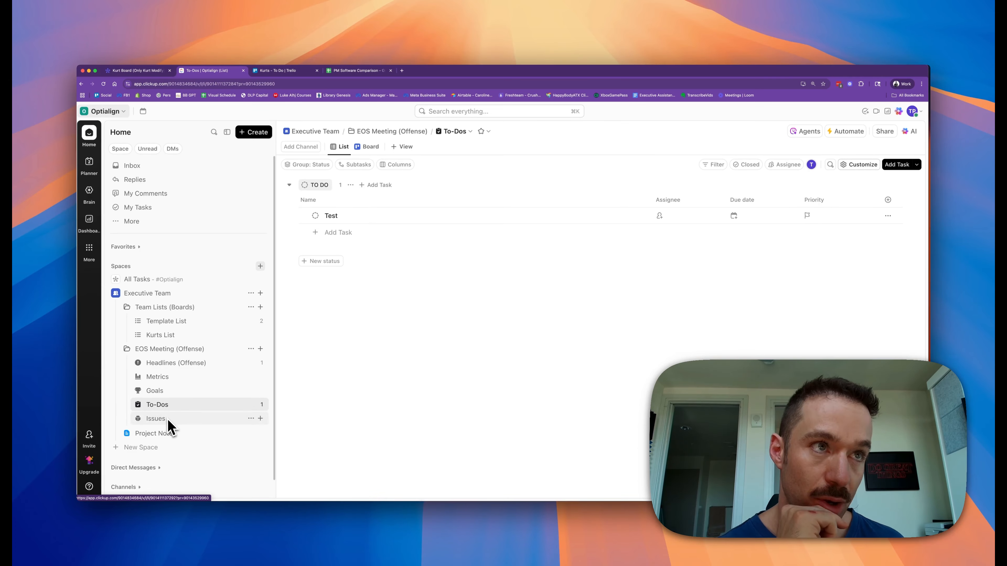
{"action": "left_click", "coordinate": [173, 352]}
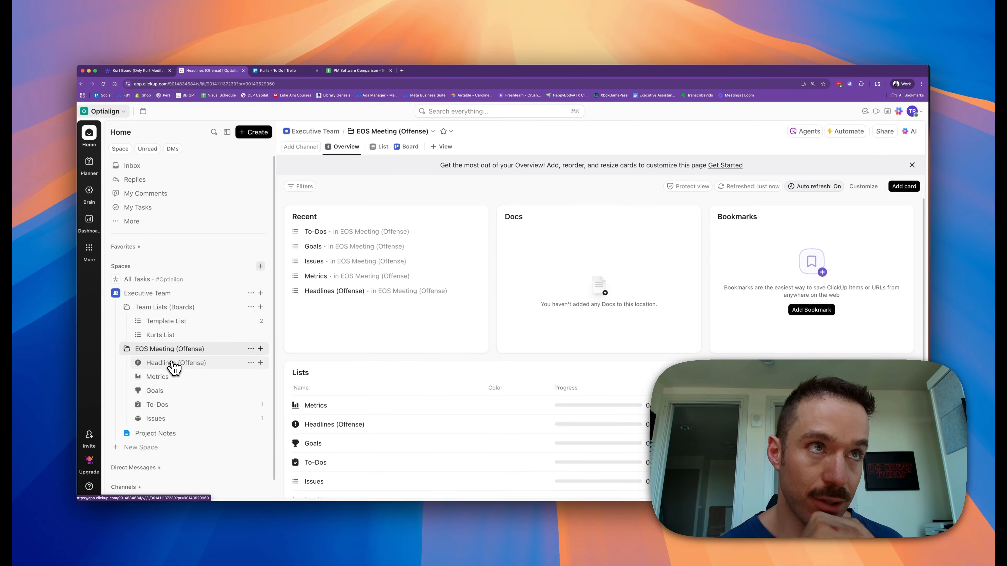
{"action": "left_click", "coordinate": [172, 362]}
{"action": "left_click", "coordinate": [166, 379]}
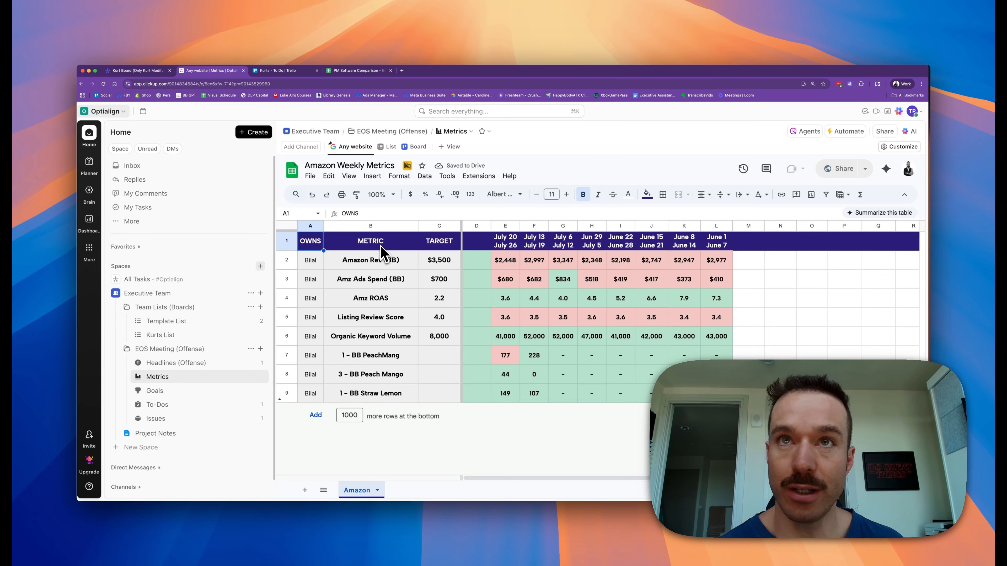
Step: Open the Goals list and go from its default task type options to the workspace's task type settings
{"action": "left_click", "coordinate": [185, 392]}
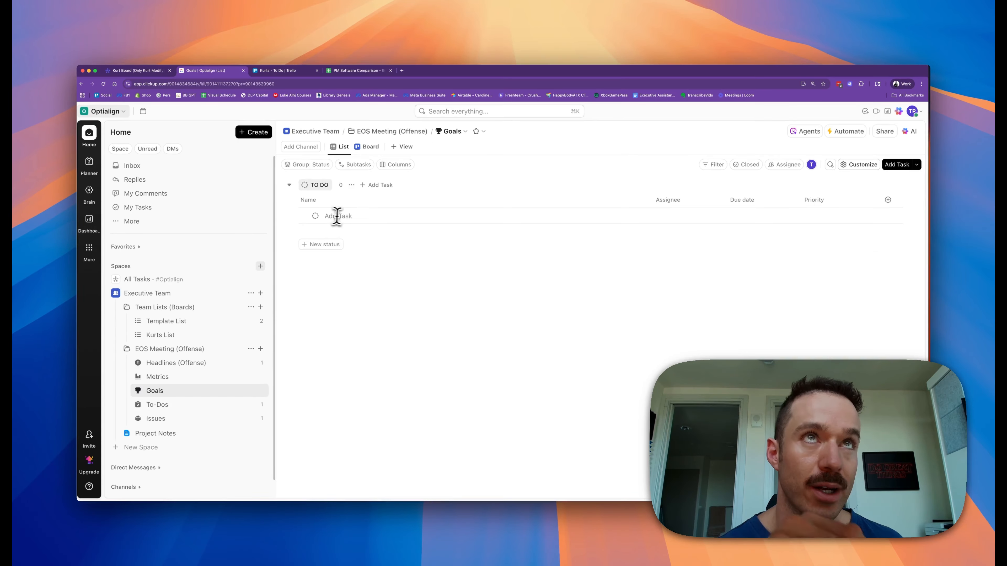
{"action": "left_click", "coordinate": [249, 391]}
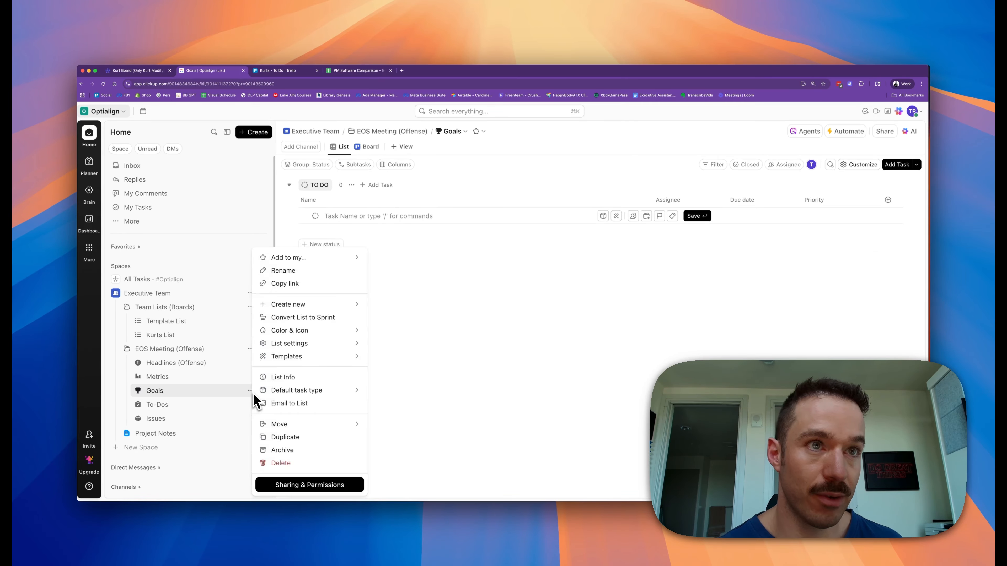
{"action": "left_click", "coordinate": [316, 391]}
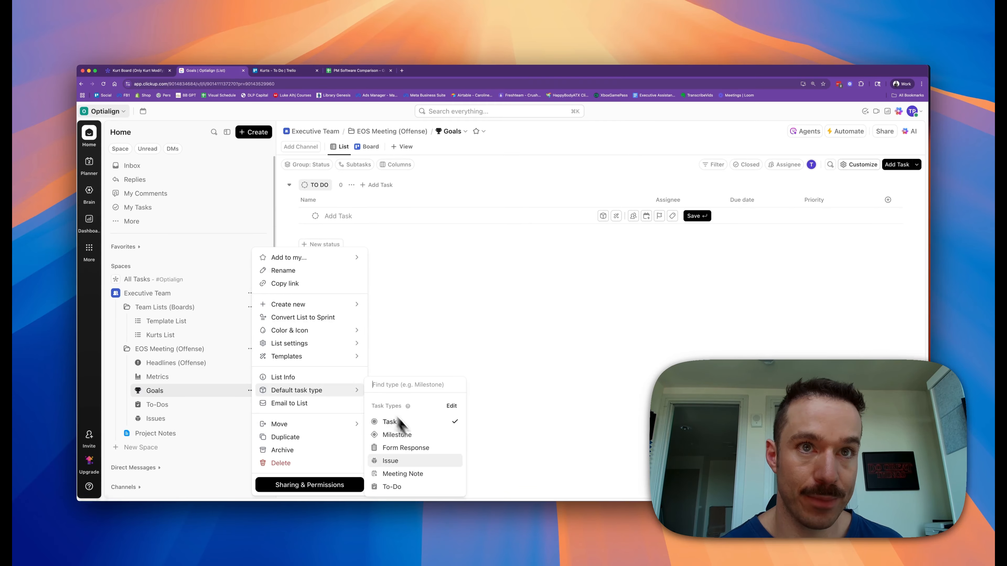
{"action": "left_click", "coordinate": [451, 407]}
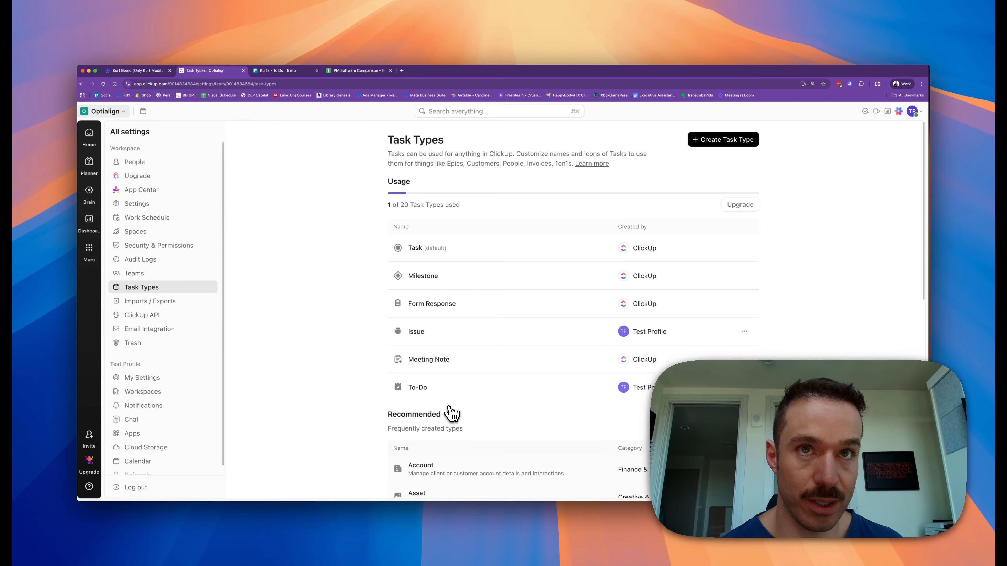
Step: Create a task type with the singular name Goal, the plural name Goals and the trophy icon
{"action": "left_click", "coordinate": [716, 143]}
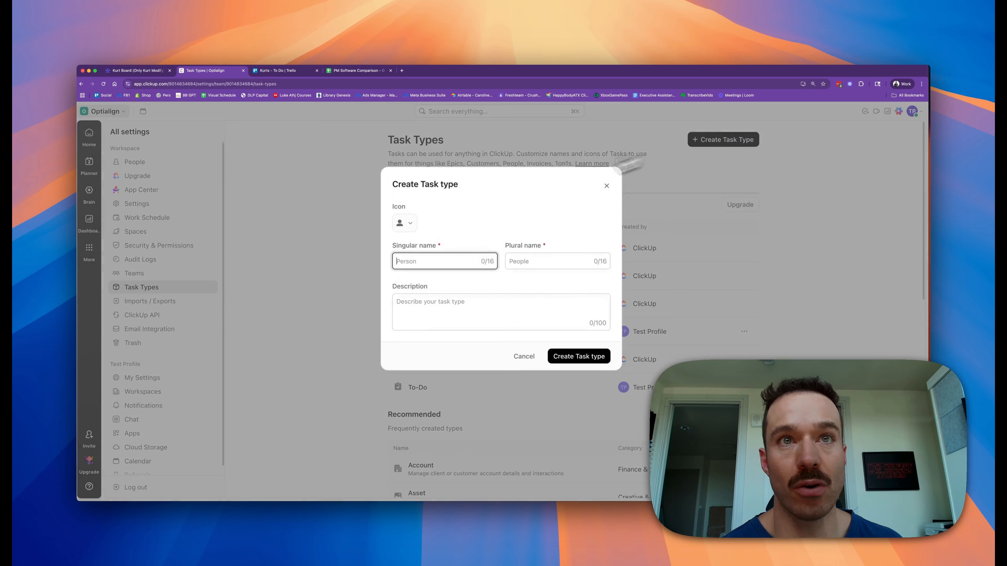
{"action": "key", "text": "Tab"}
{"action": "type", "text": "G"}
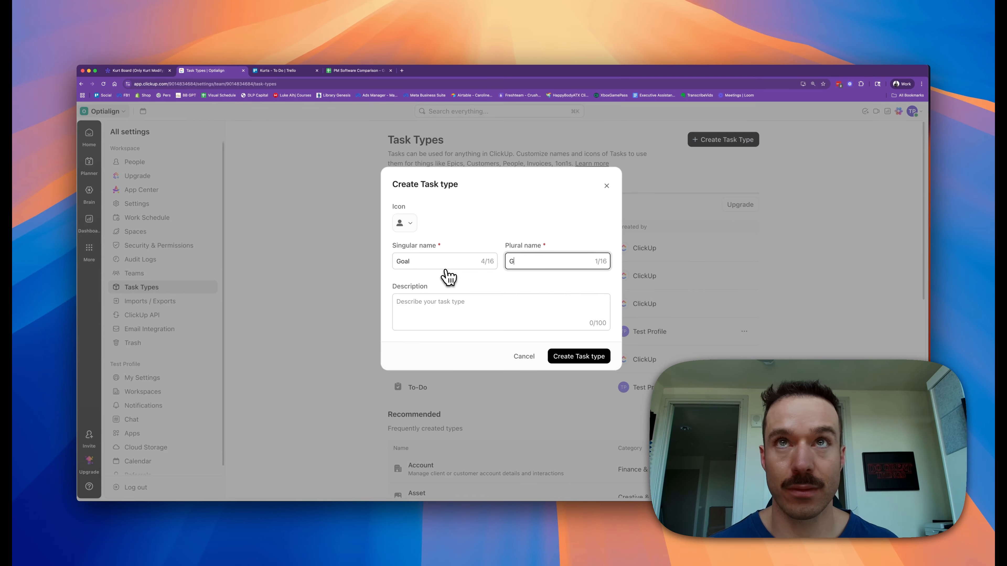
{"action": "left_click", "coordinate": [404, 223]}
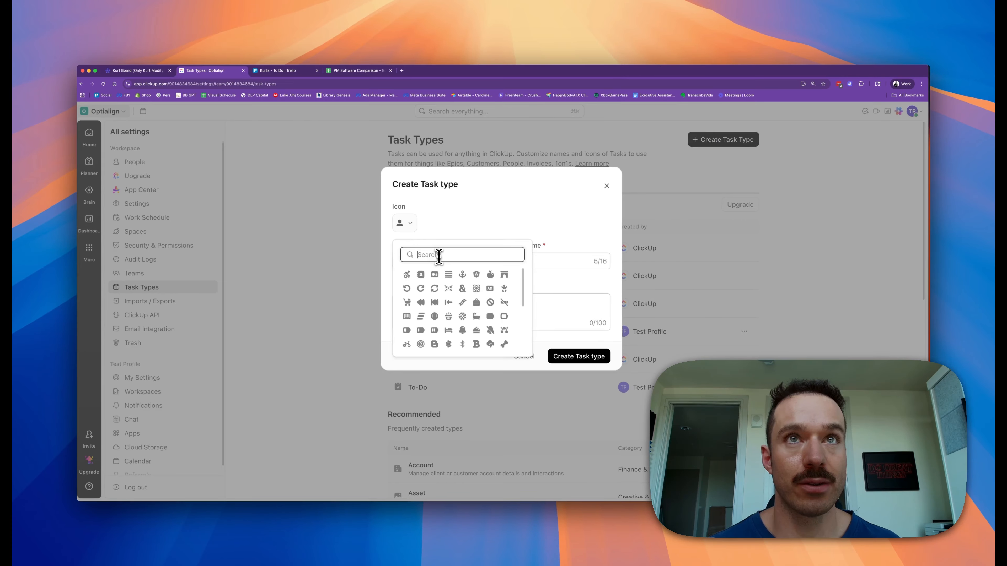
{"action": "type", "text": "cup"}
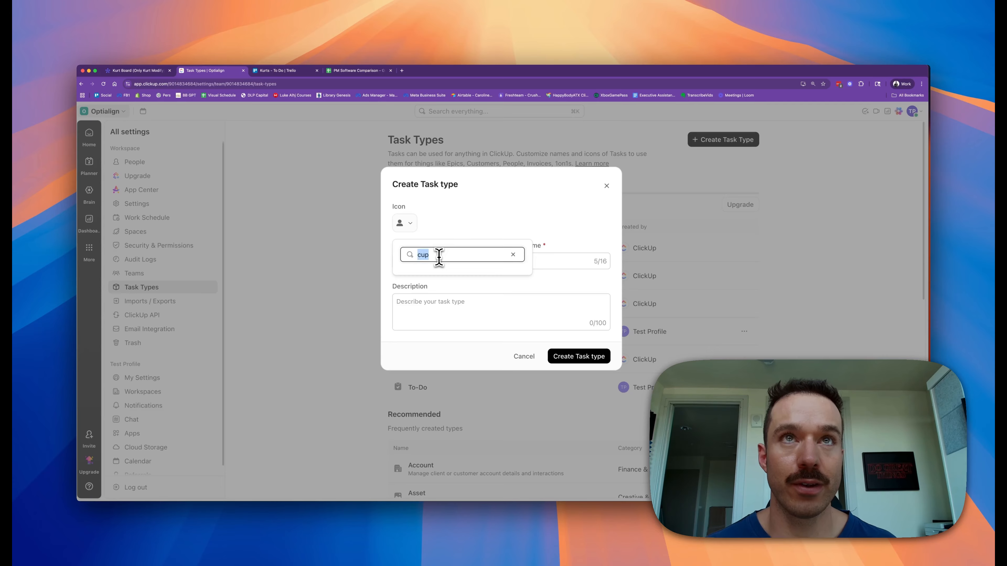
{"action": "type", "text": "trophy"}
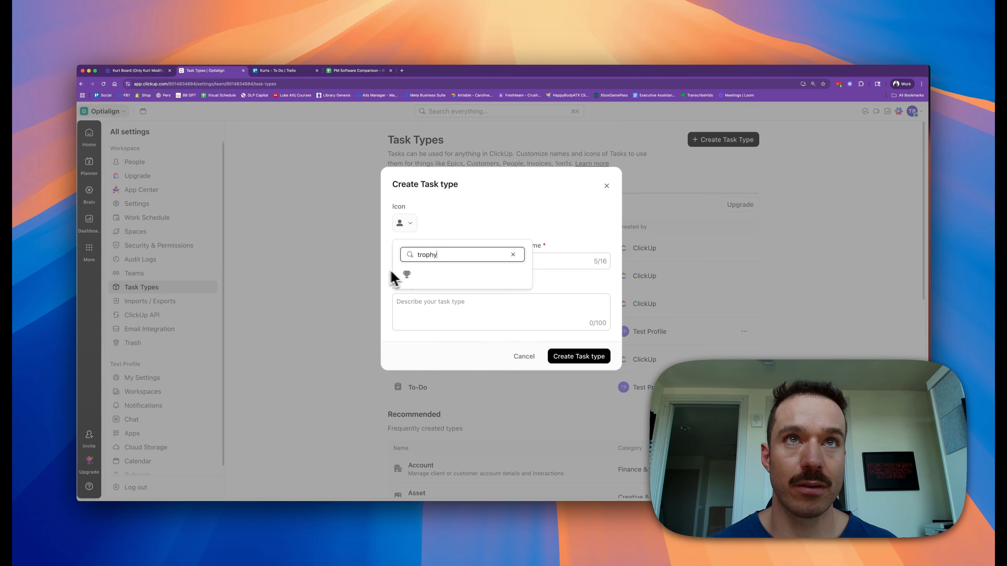
{"action": "left_click", "coordinate": [407, 274]}
{"action": "left_click", "coordinate": [573, 365]}
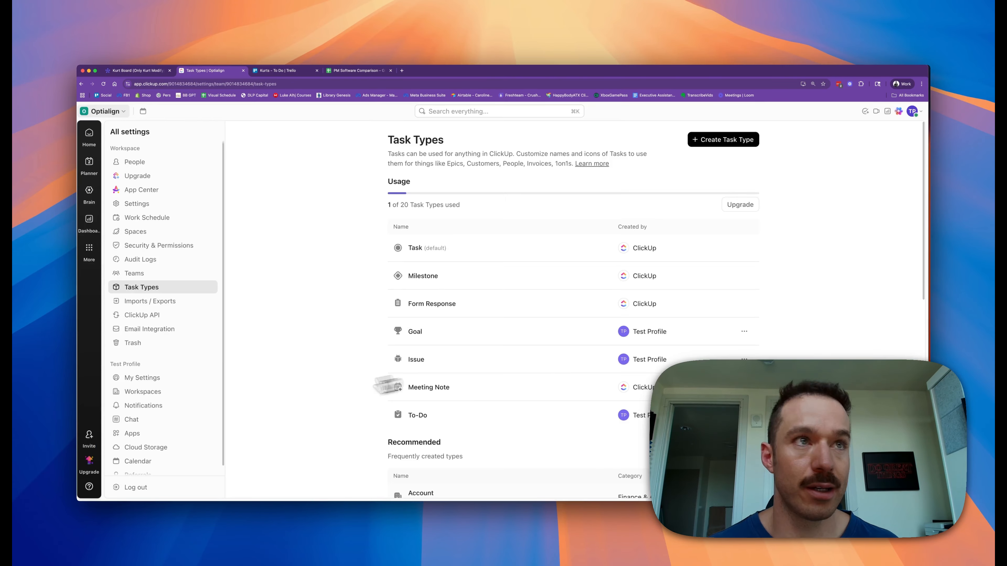
Step: Return to the Goals list and set its default task type to Goal
{"action": "left_click", "coordinate": [81, 84]}
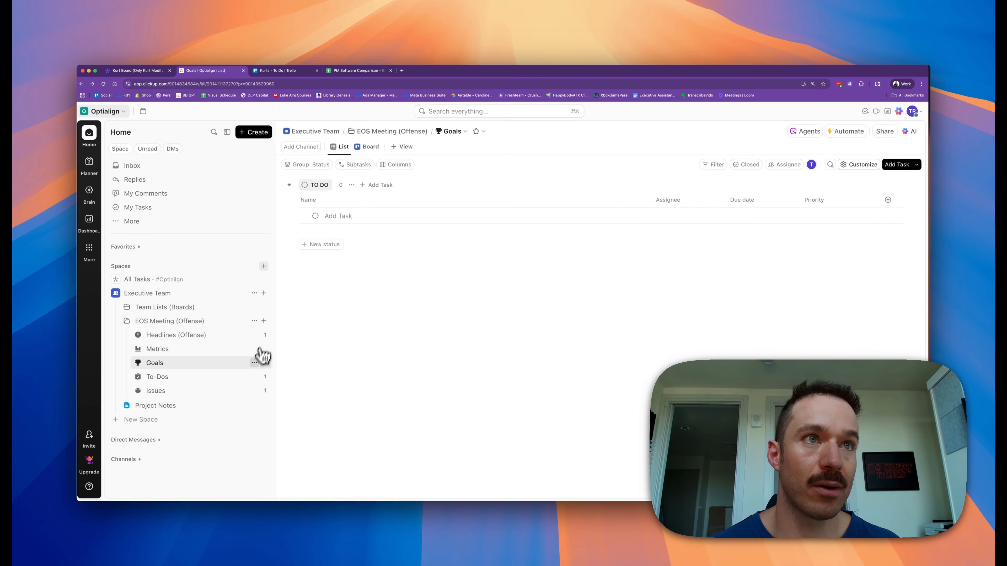
{"action": "left_click", "coordinate": [254, 363]}
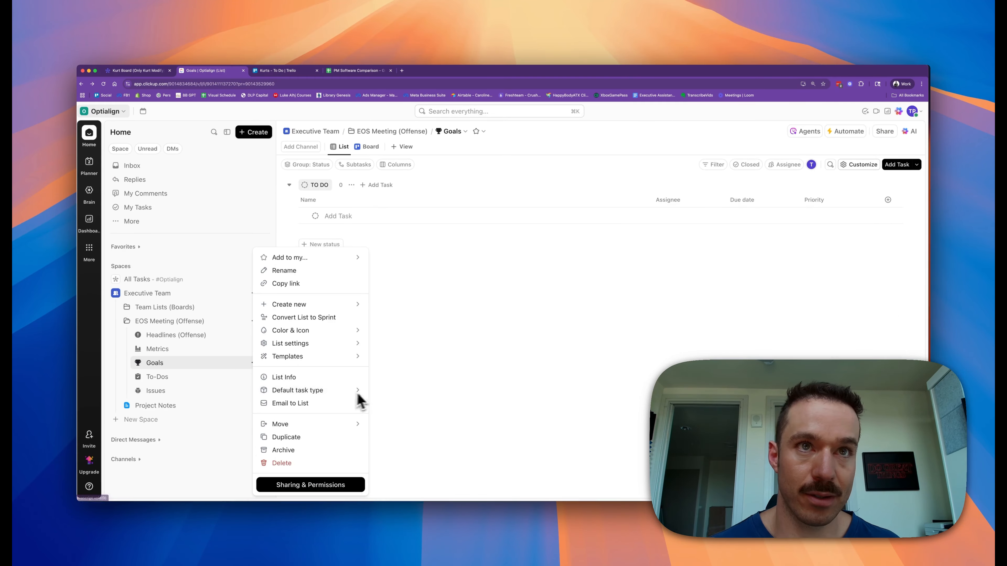
{"action": "mouse_move", "coordinate": [344, 397]}
{"action": "left_click", "coordinate": [393, 448]}
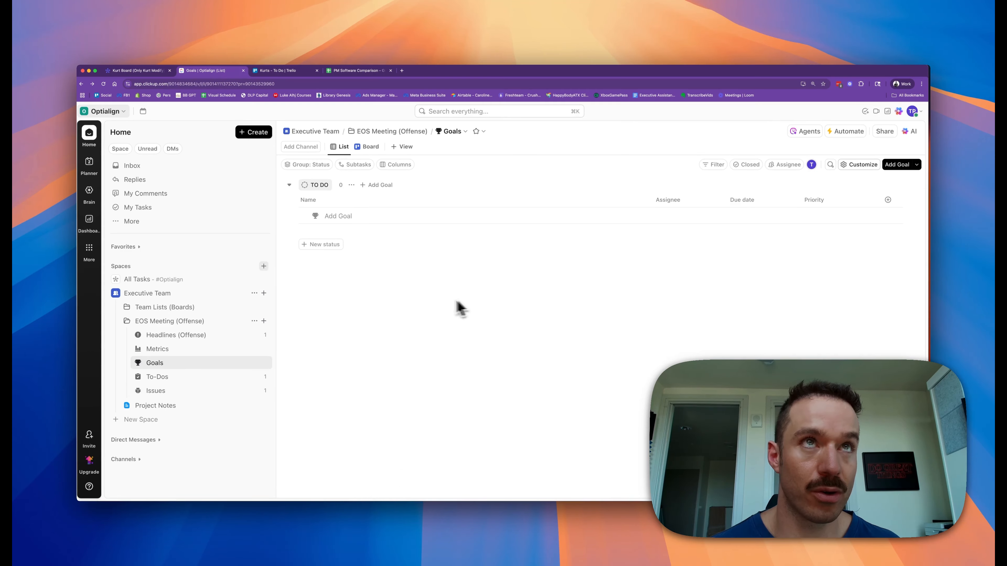
Step: Open the To-Dos list and set its default task type to To-Do
{"action": "left_click", "coordinate": [158, 350]}
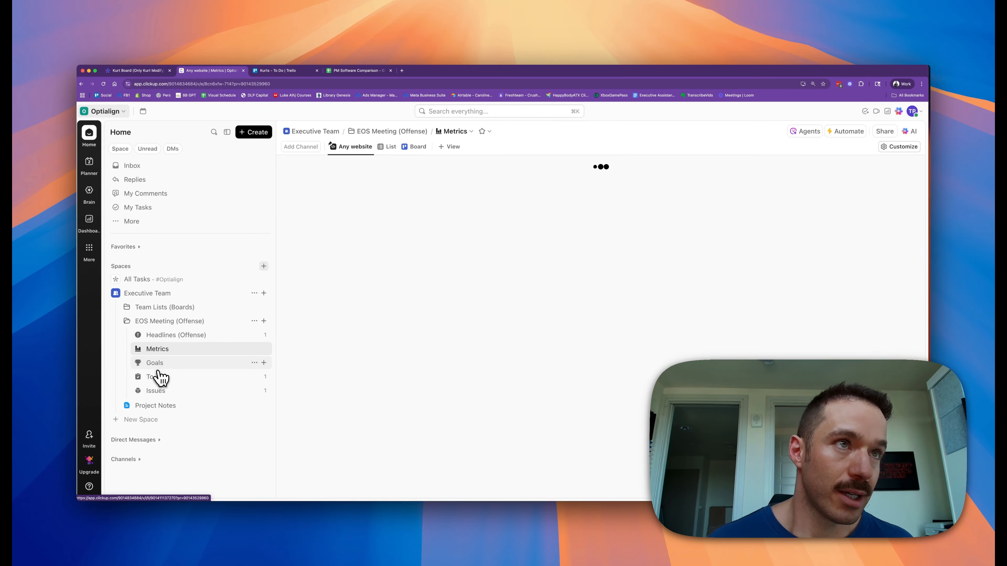
{"action": "left_click", "coordinate": [159, 378]}
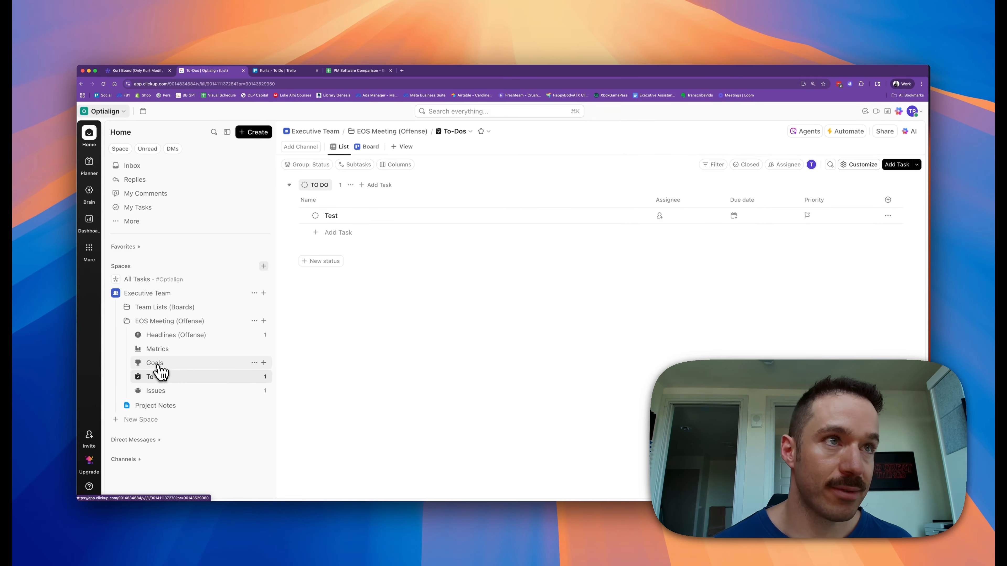
{"action": "left_click", "coordinate": [254, 377]}
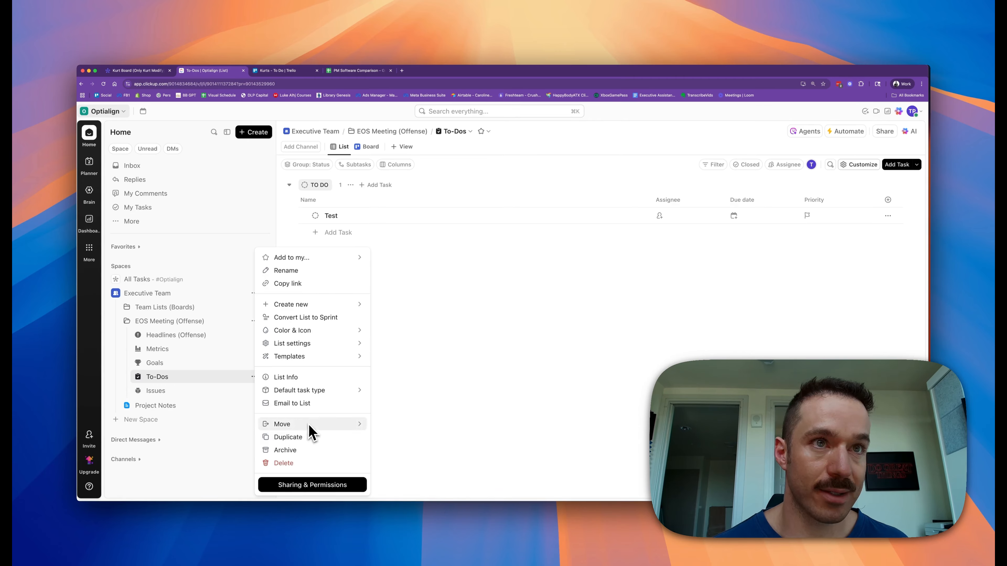
{"action": "mouse_move", "coordinate": [334, 394]}
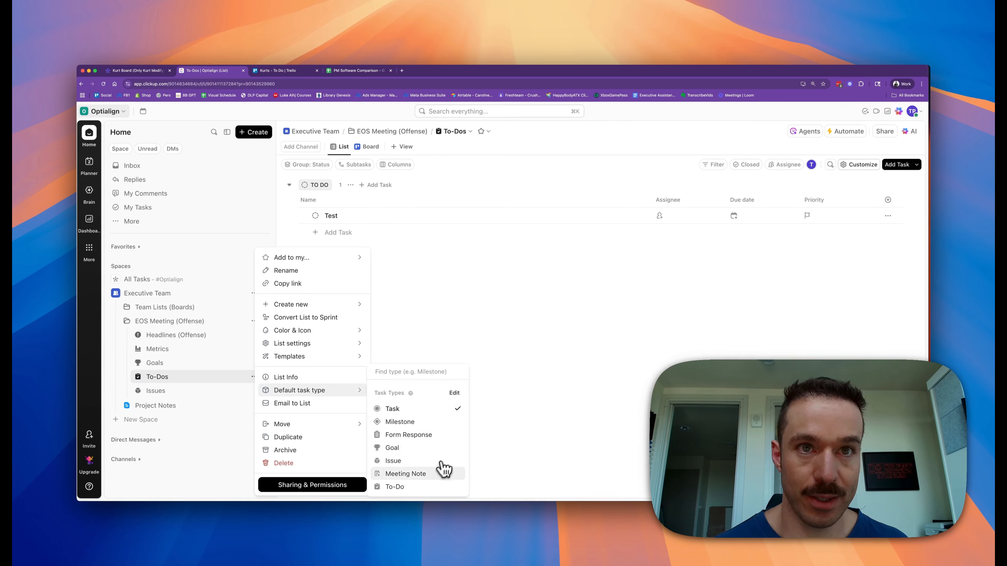
{"action": "left_click", "coordinate": [426, 488]}
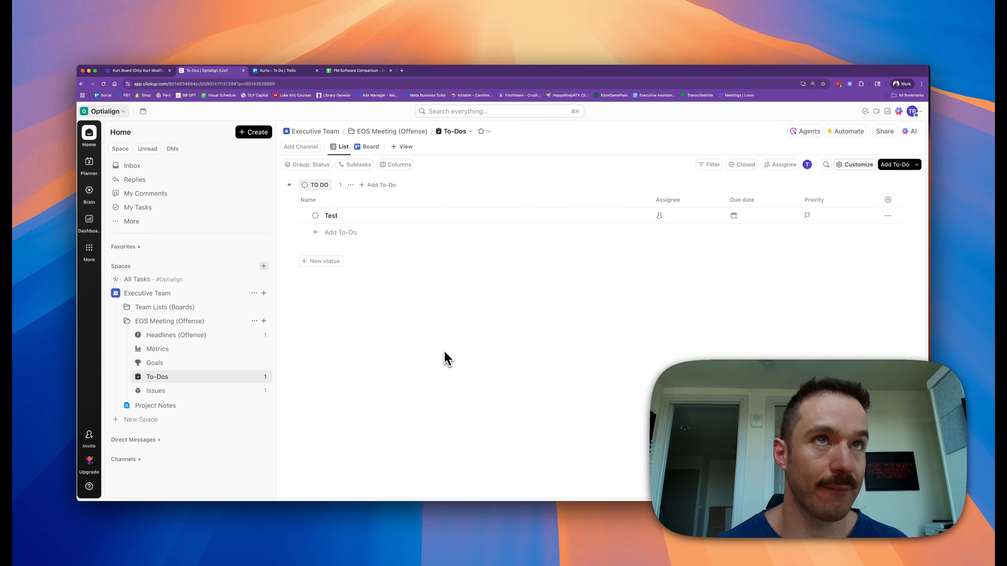
Step: Mark the Test task in the To-Dos list as complete and return to the Goals list
{"action": "left_click", "coordinate": [202, 367]}
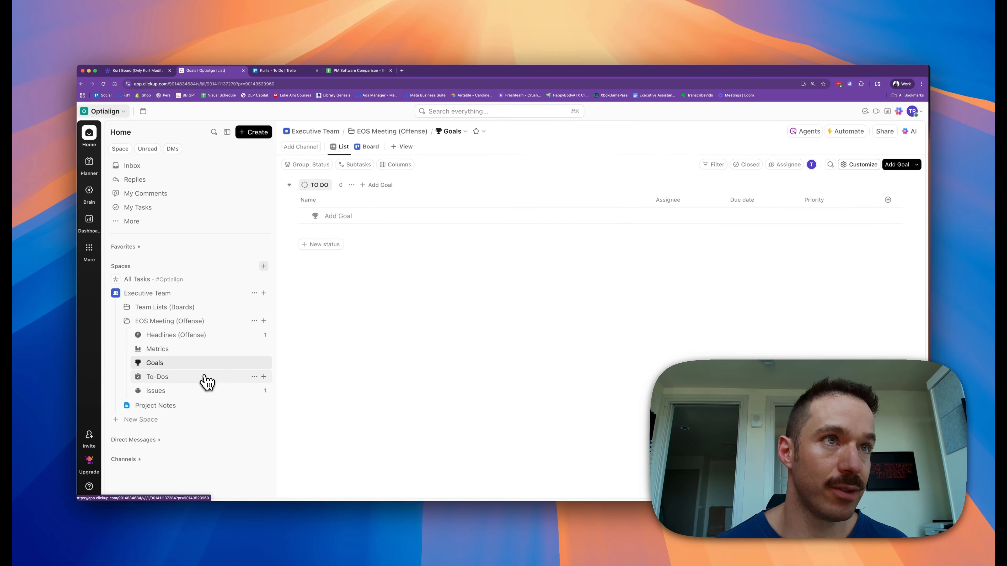
{"action": "left_click", "coordinate": [203, 376]}
{"action": "left_click", "coordinate": [315, 216]}
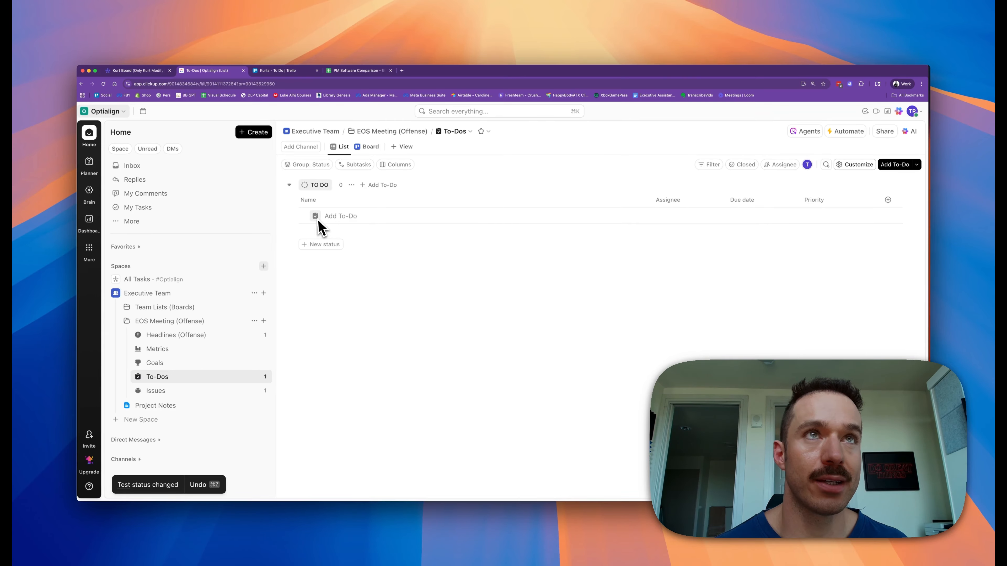
{"action": "left_click", "coordinate": [203, 363]}
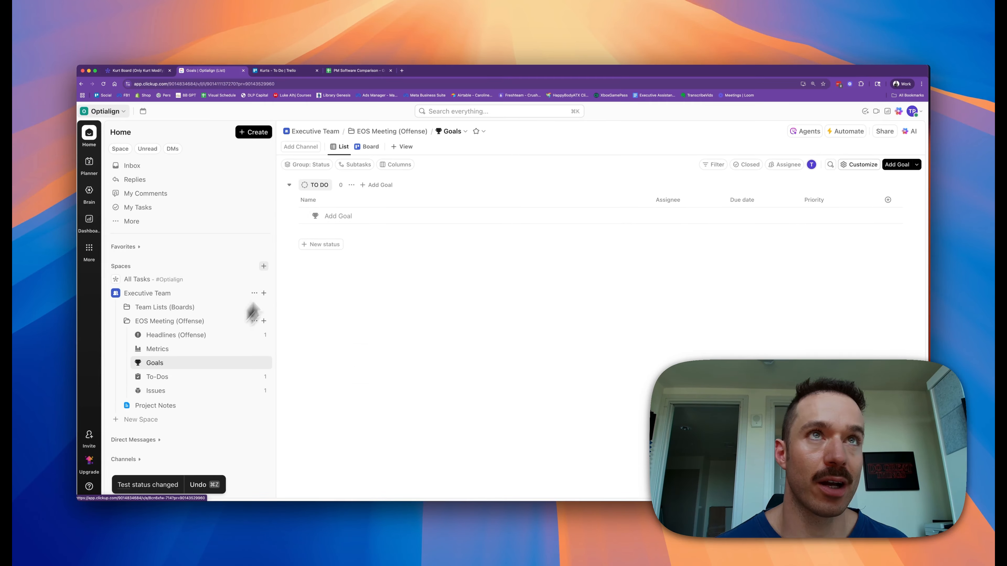
Step: Start a new task type from the Headlines (Offense) list's default task type options, with singular name Headline and plural name Headlines
{"action": "left_click", "coordinate": [179, 350]}
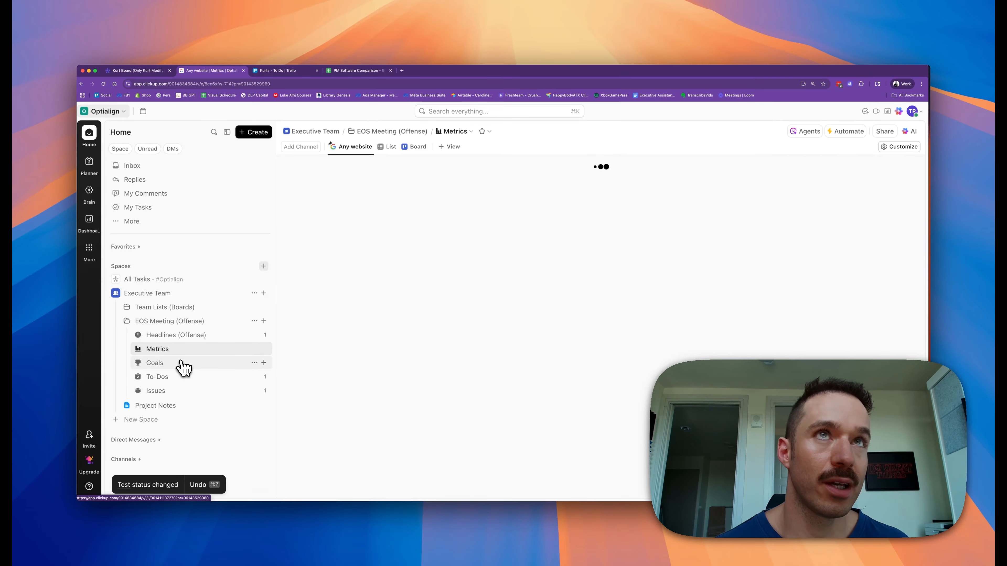
{"action": "left_click", "coordinate": [184, 338]}
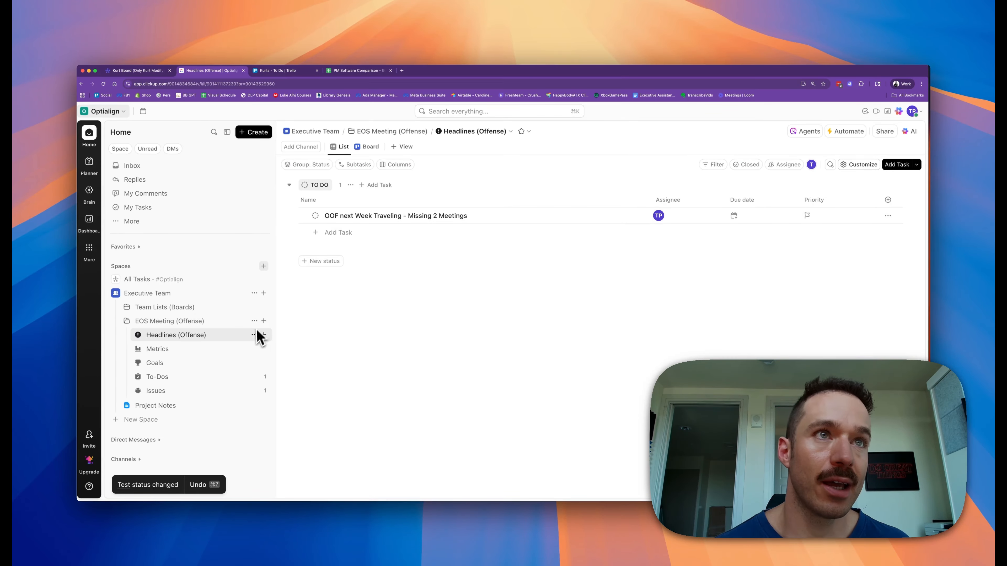
{"action": "left_click", "coordinate": [254, 335]}
{"action": "mouse_move", "coordinate": [306, 390]}
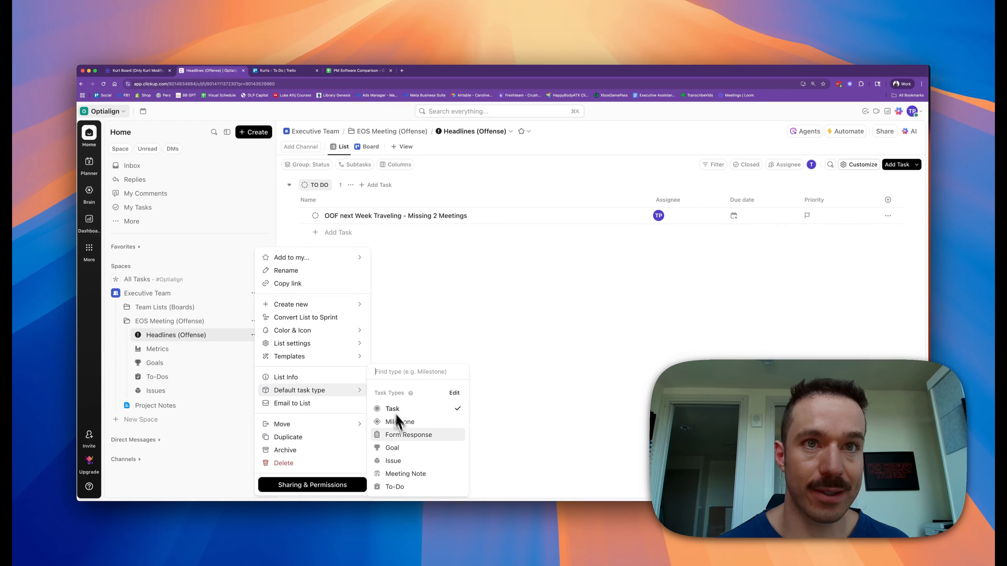
{"action": "left_click", "coordinate": [453, 393]}
{"action": "left_click", "coordinate": [705, 140]}
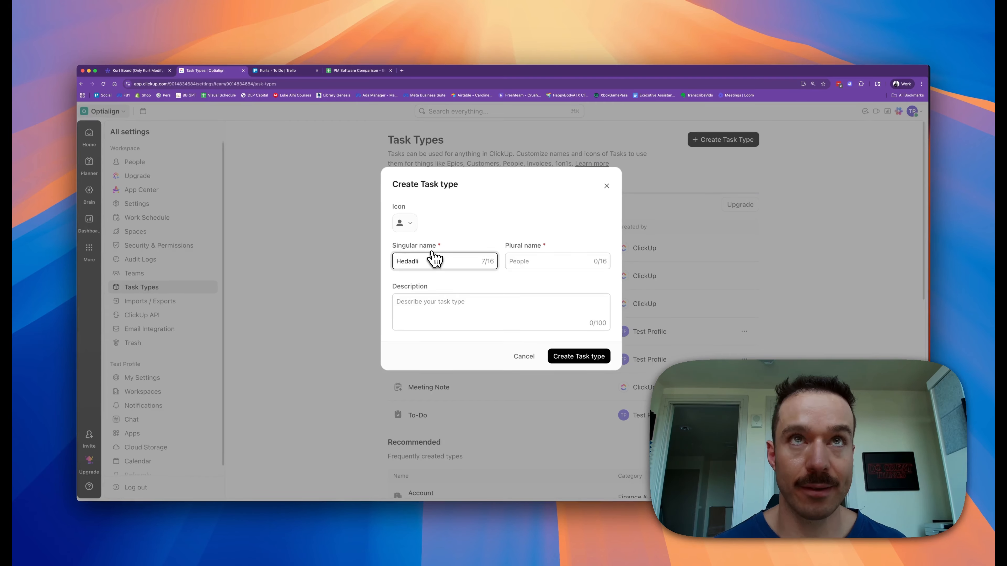
{"action": "key", "text": "Tab"}
{"action": "type", "text": "Hea"}
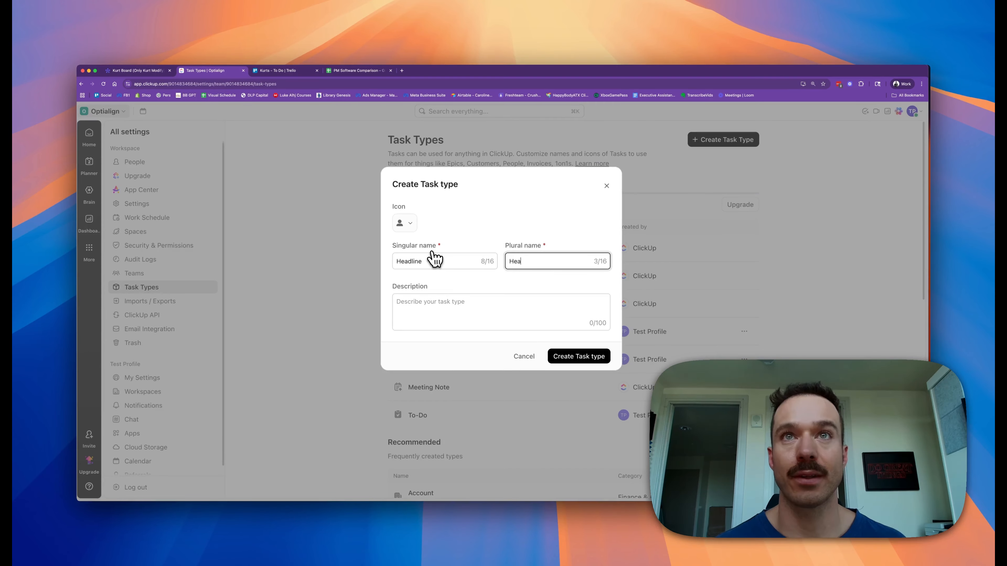
Step: Give the new Headline task type the circled exclamation mark icon and create it
{"action": "left_click", "coordinate": [406, 223]}
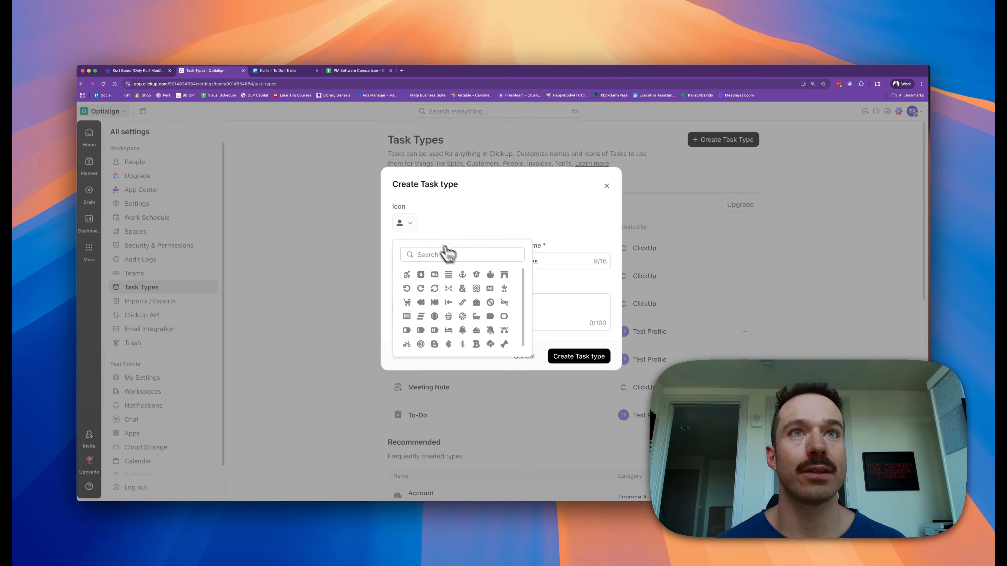
{"action": "type", "text": "icon"}
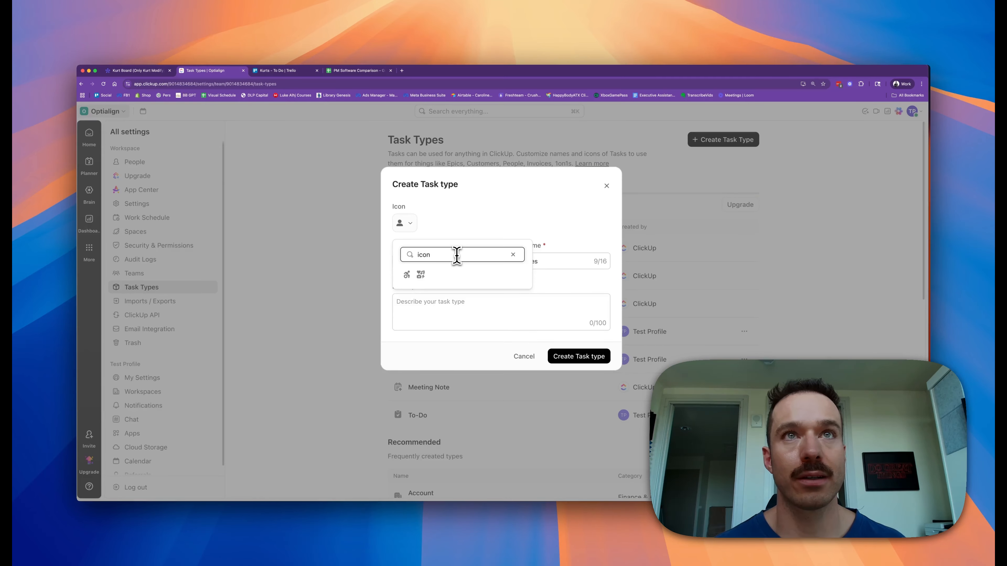
{"action": "key", "text": "BackSpace"}
{"action": "key", "text": "BackSpace"}
{"action": "key", "text": "BackSpace"}
{"action": "key", "text": "BackSpace"}
{"action": "type", "text": "alert"}
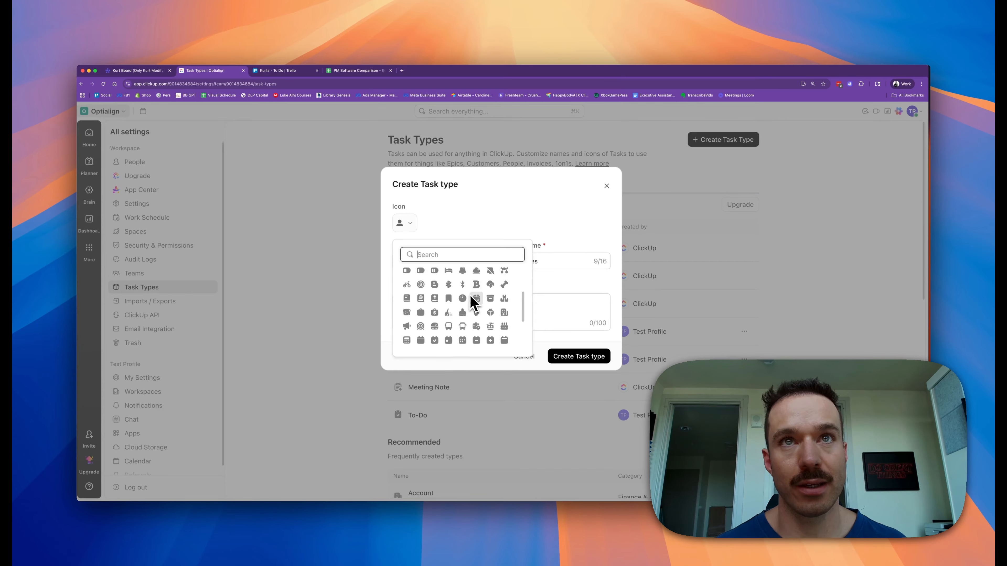
{"action": "scroll", "coordinate": [432, 302], "scroll_direction": "down", "scroll_amount": 10}
{"action": "scroll", "coordinate": [433, 303], "scroll_direction": "down", "scroll_amount": 5}
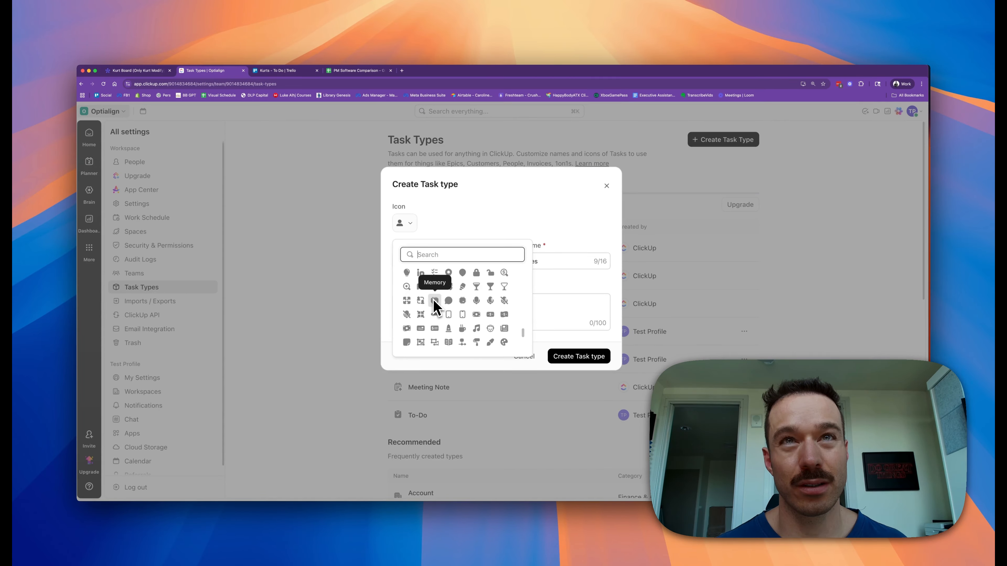
{"action": "scroll", "coordinate": [437, 314], "scroll_direction": "down", "scroll_amount": 10}
{"action": "scroll", "coordinate": [444, 327], "scroll_direction": "down", "scroll_amount": 10}
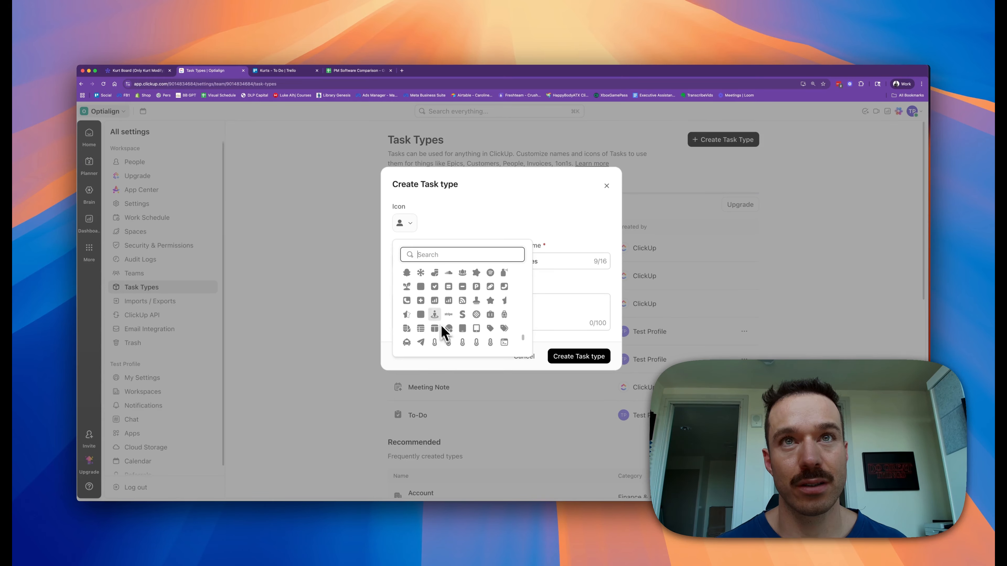
{"action": "scroll", "coordinate": [457, 332], "scroll_direction": "up", "scroll_amount": 20}
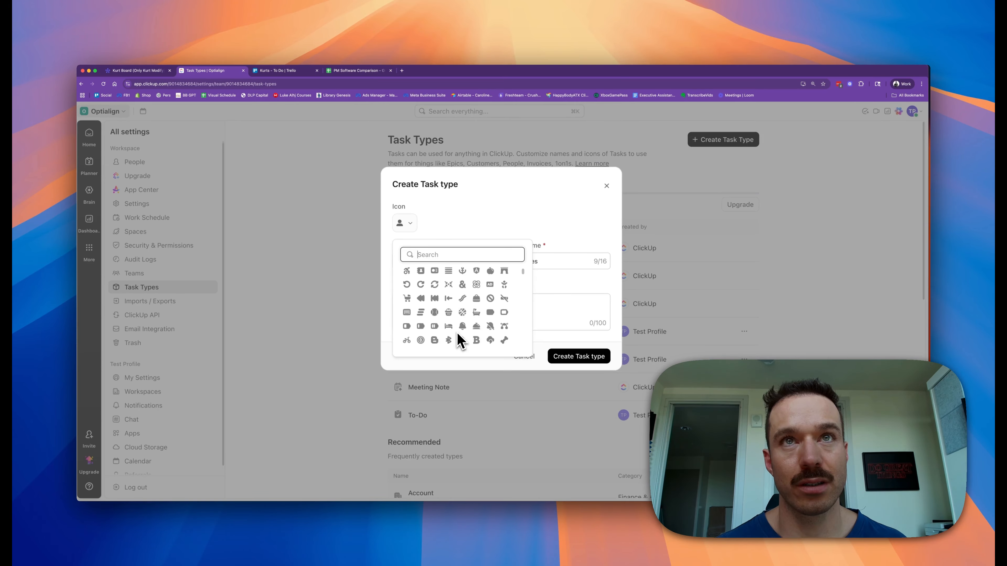
{"action": "scroll", "coordinate": [457, 332], "scroll_direction": "down", "scroll_amount": 5}
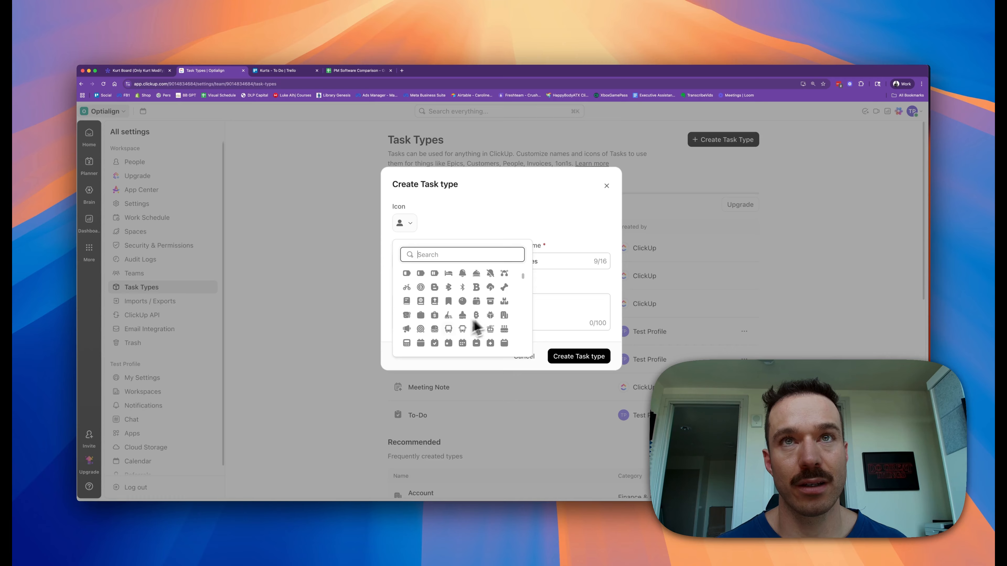
{"action": "scroll", "coordinate": [523, 323], "scroll_direction": "down", "scroll_amount": 1}
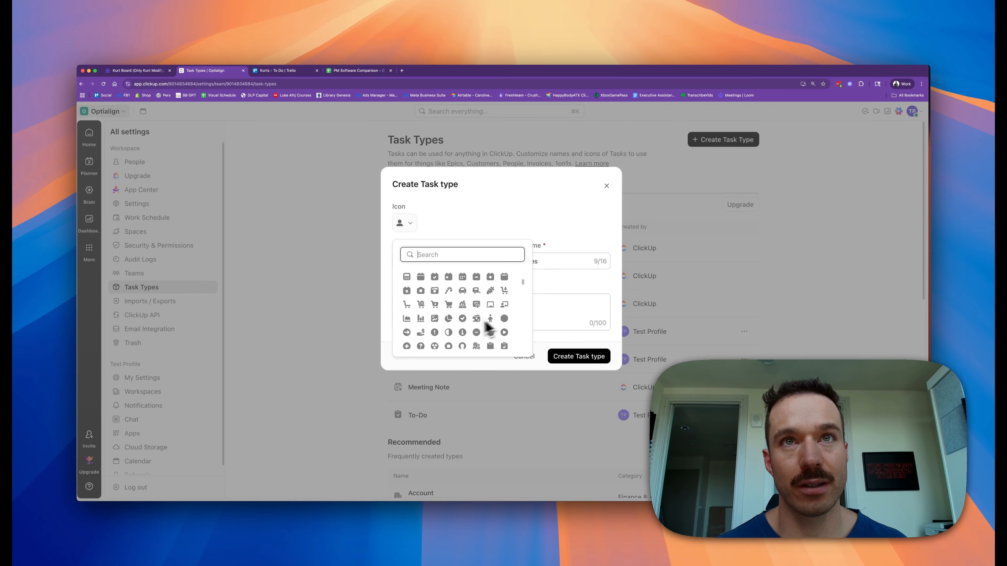
{"action": "left_click", "coordinate": [435, 332]}
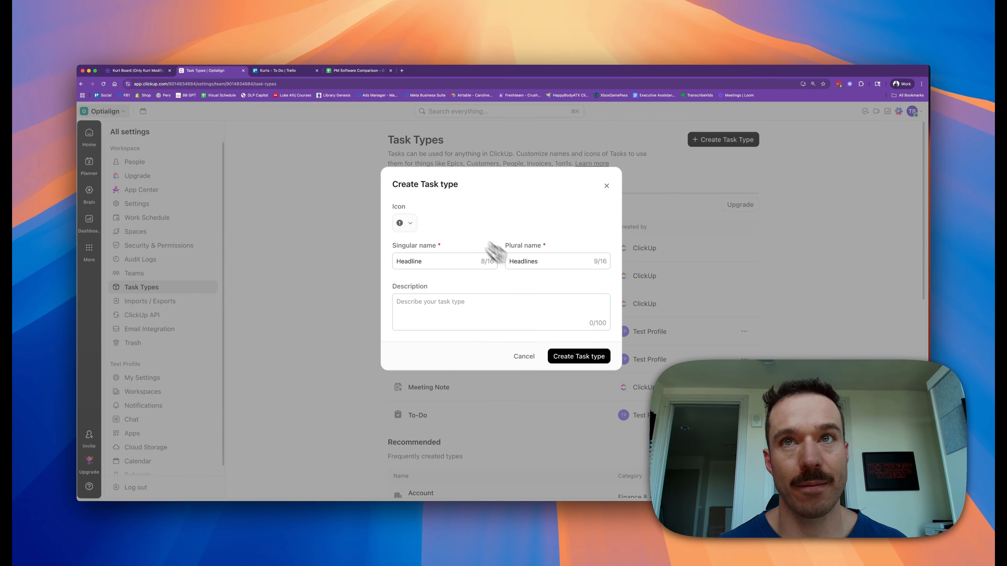
{"action": "left_click", "coordinate": [578, 357]}
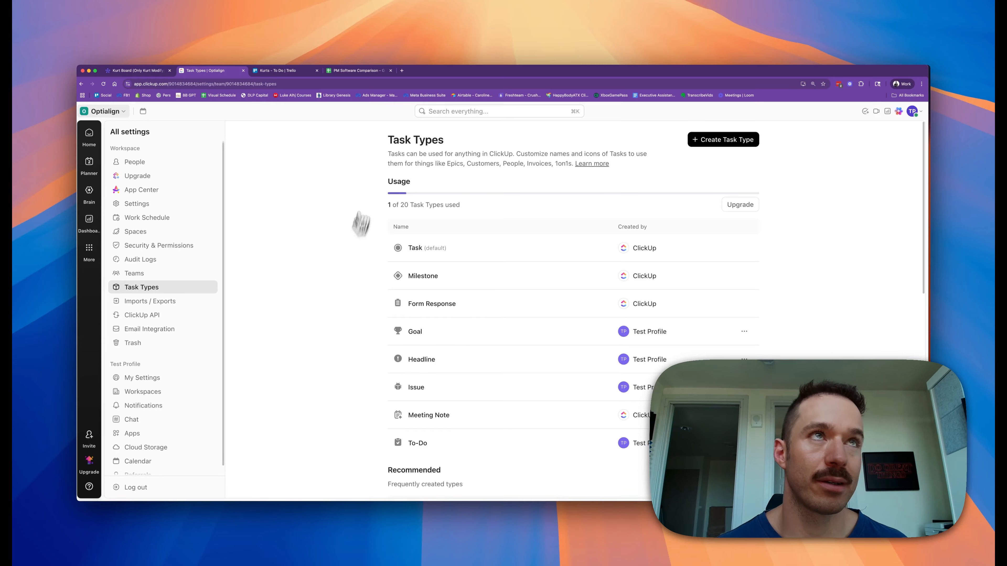
Step: Return to the Headlines (Offense) list and set its default task type to Headline
{"action": "left_click", "coordinate": [81, 84]}
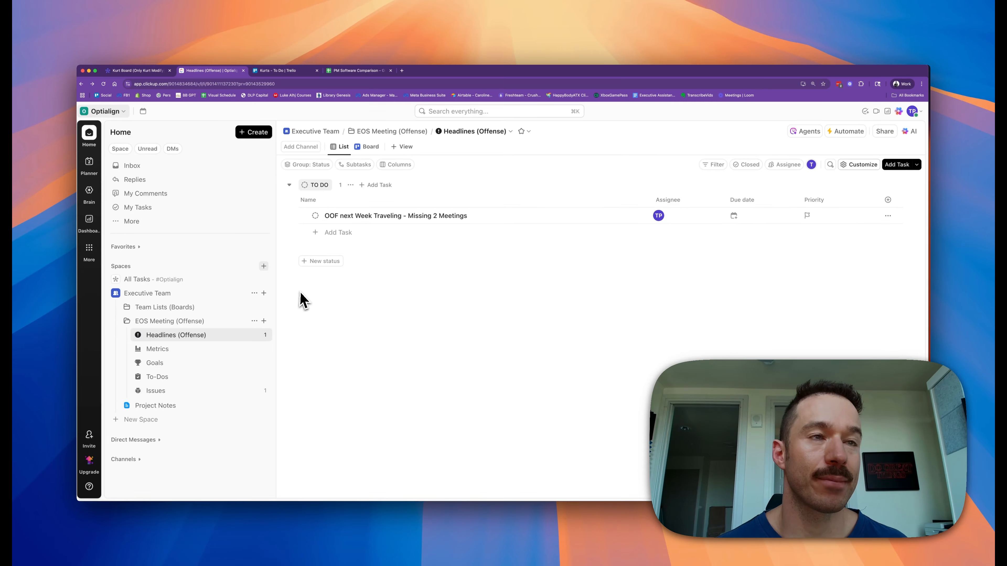
{"action": "left_click", "coordinate": [256, 335]}
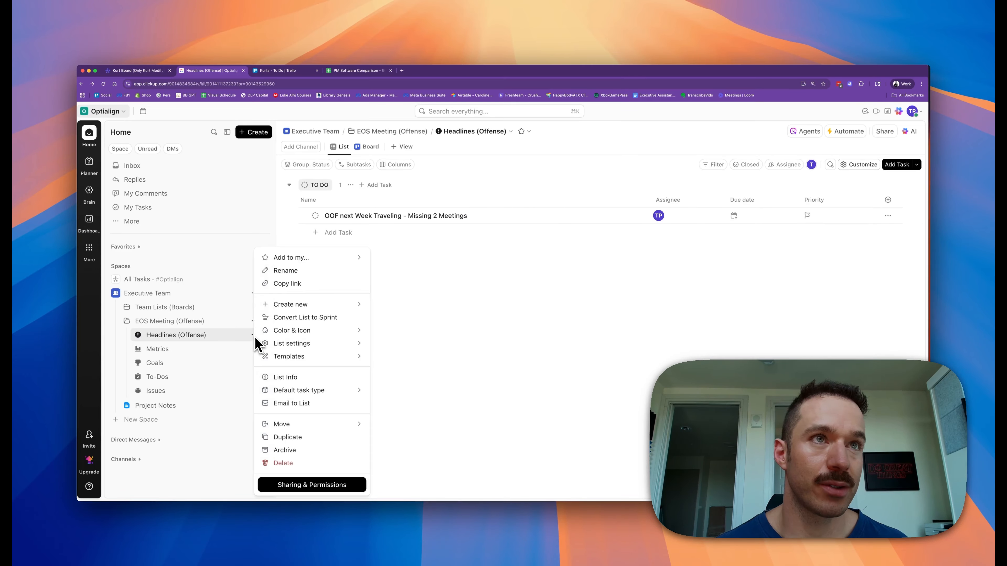
{"action": "mouse_move", "coordinate": [319, 397]}
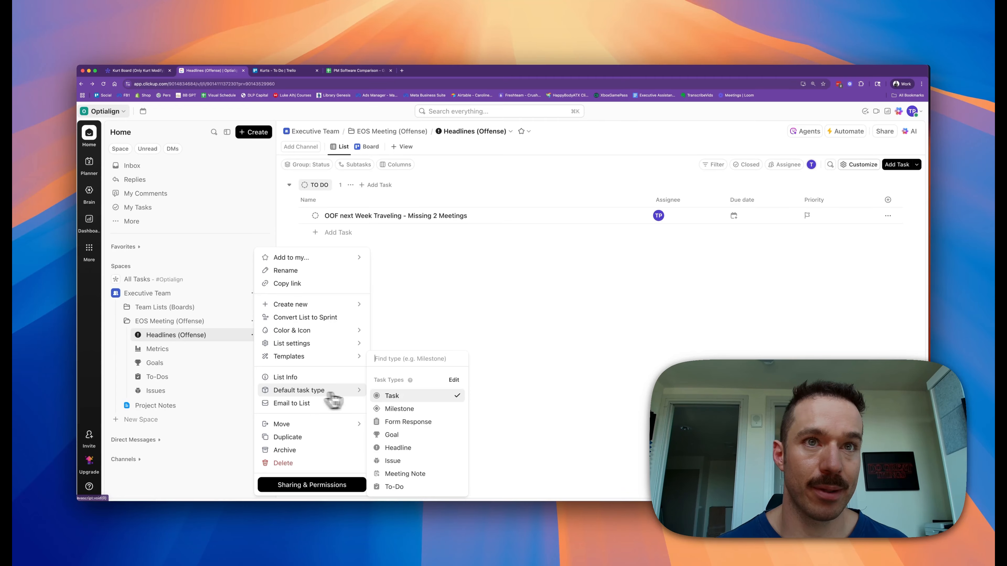
{"action": "left_click", "coordinate": [422, 453]}
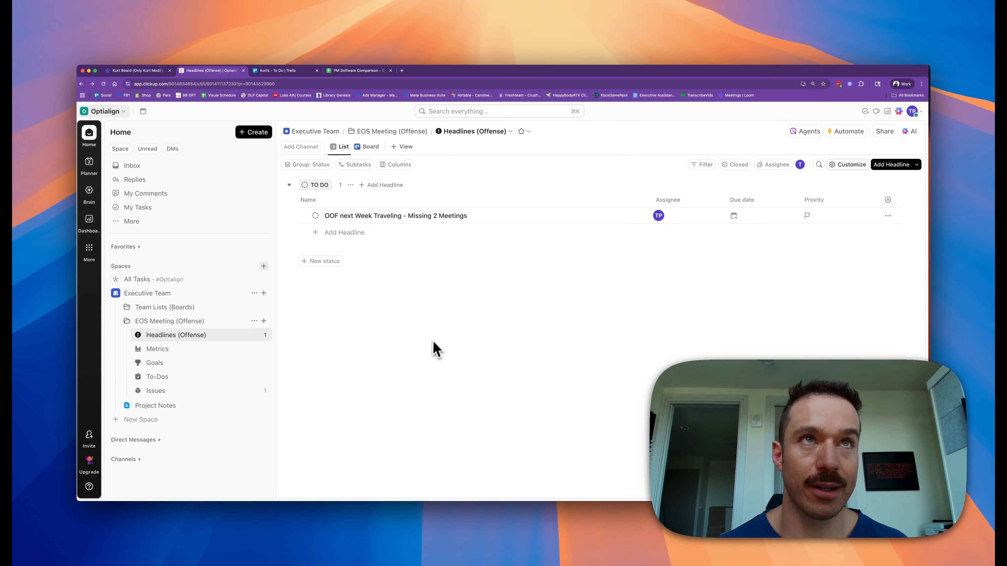
Step: Mark the "OOF next Week Traveling - Missing 2 Meetings" task in the Headlines (Offense) list as complete
{"action": "left_click", "coordinate": [183, 353]}
{"action": "left_click", "coordinate": [189, 338]}
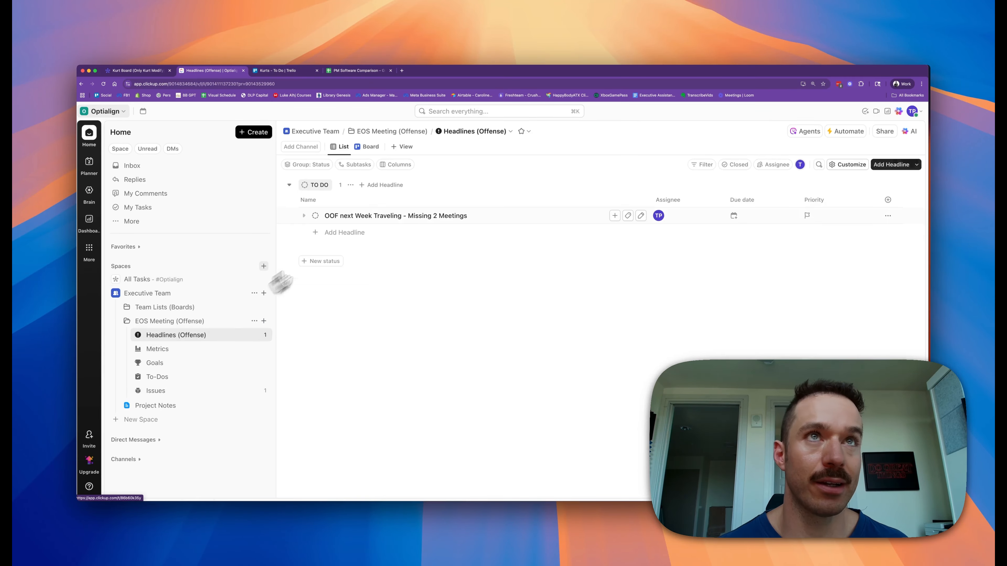
{"action": "left_click", "coordinate": [315, 215]}
{"action": "left_click", "coordinate": [334, 342]}
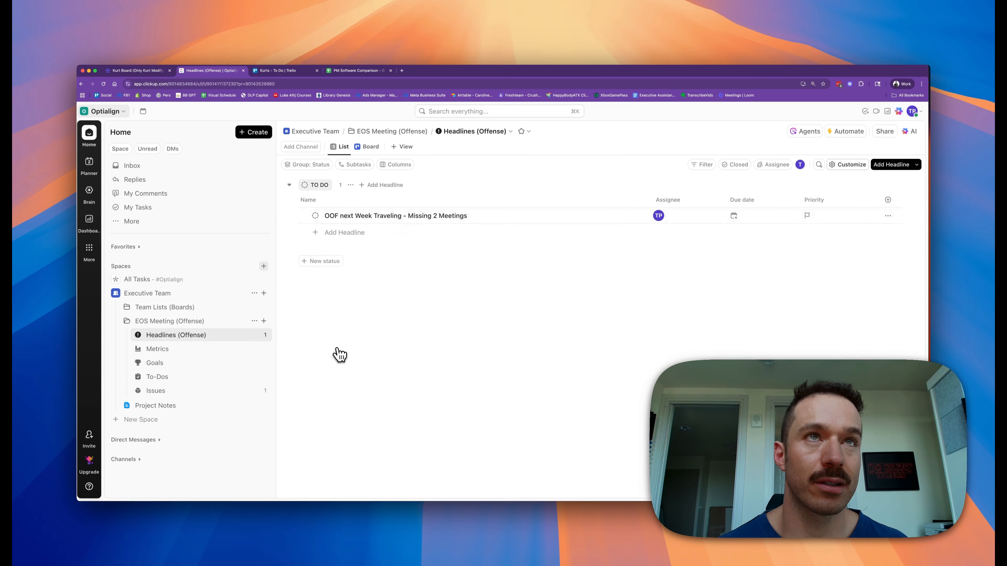
Step: Add a headline consisting of the team member's first name followed by "OOF Mid August WF Seattle", and assign it to yourself
{"action": "left_click", "coordinate": [339, 219]}
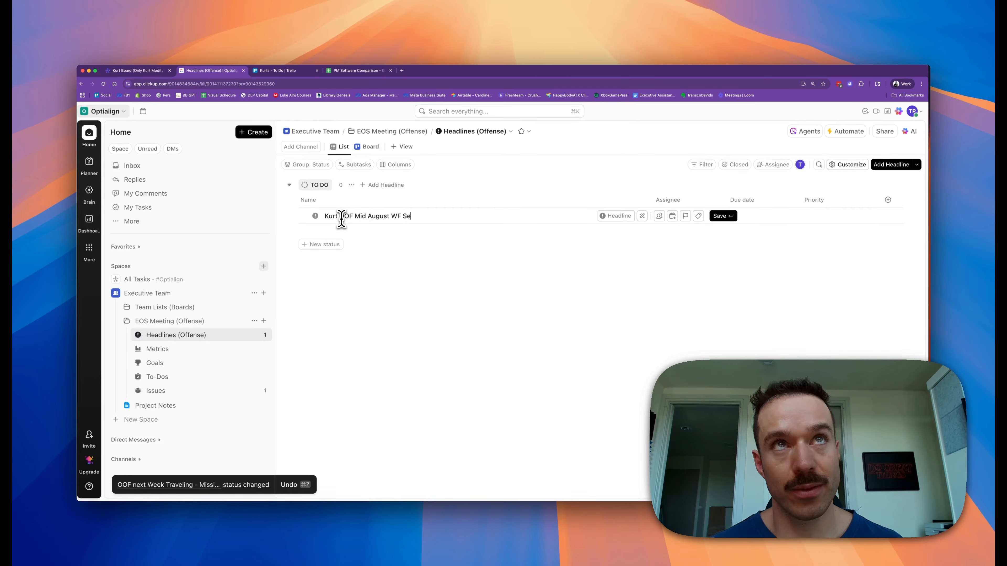
{"action": "type", "text": "Kurt OOF Mid August WF Seattle"}
{"action": "key", "text": "Return"}
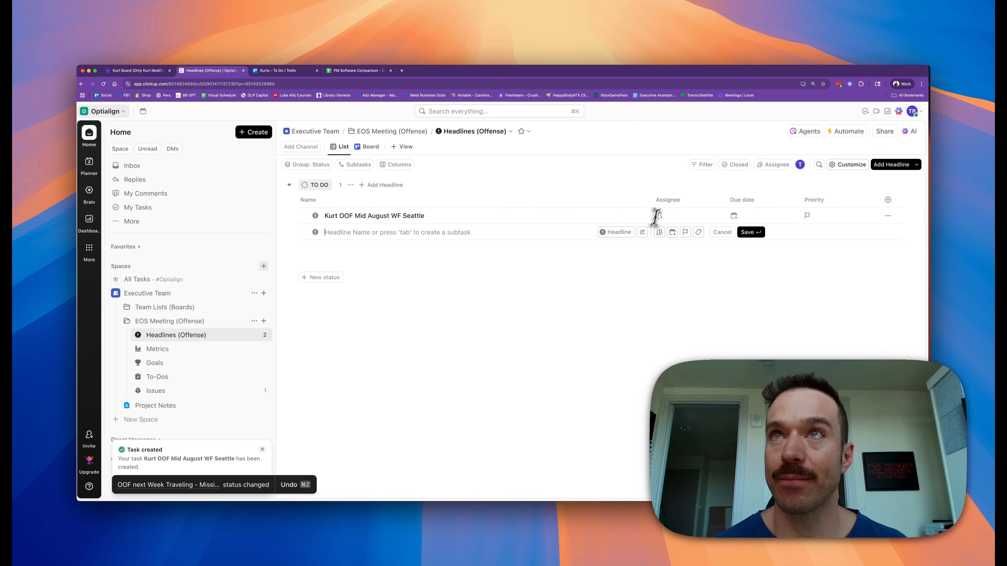
{"action": "left_click", "coordinate": [653, 217]}
{"action": "left_click", "coordinate": [674, 264]}
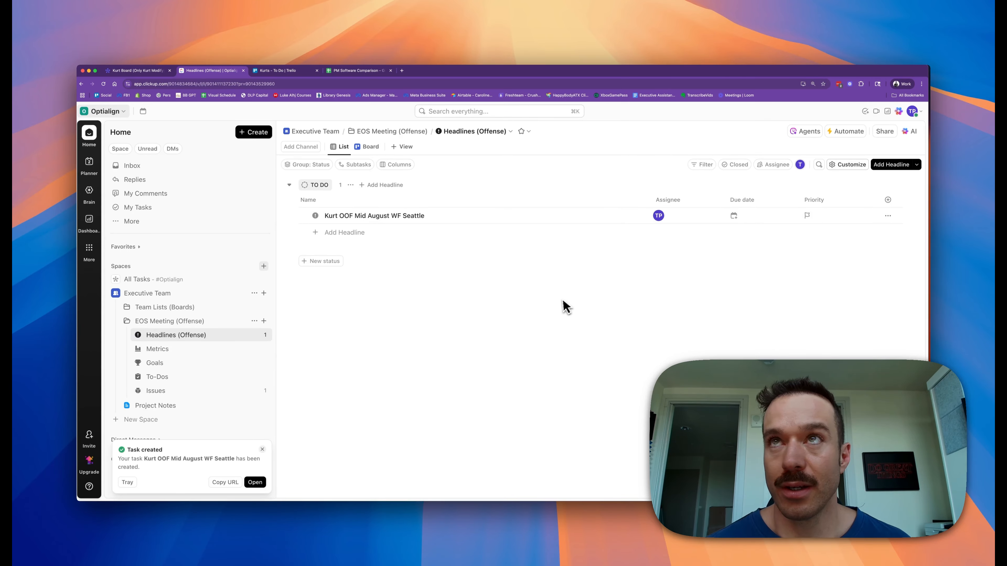
Step: Open the Goals list, add the goal "1.75 MER on Meta" and assign it to yourself
{"action": "left_click", "coordinate": [175, 350]}
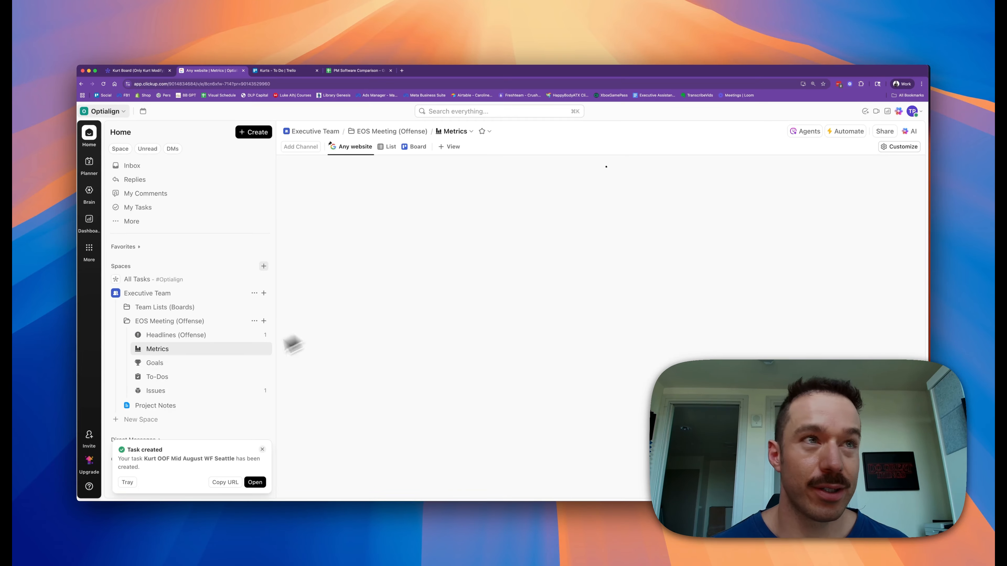
{"action": "left_click", "coordinate": [216, 364]}
{"action": "left_click", "coordinate": [348, 216]}
{"action": "type", "text": "A"}
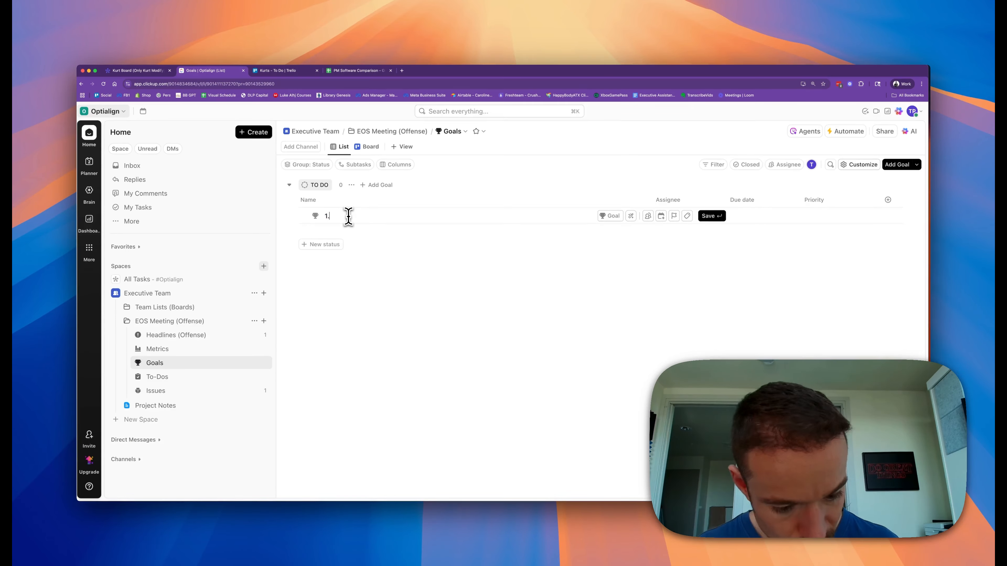
{"action": "type", "text": "on Meta"}
{"action": "key", "text": "Return"}
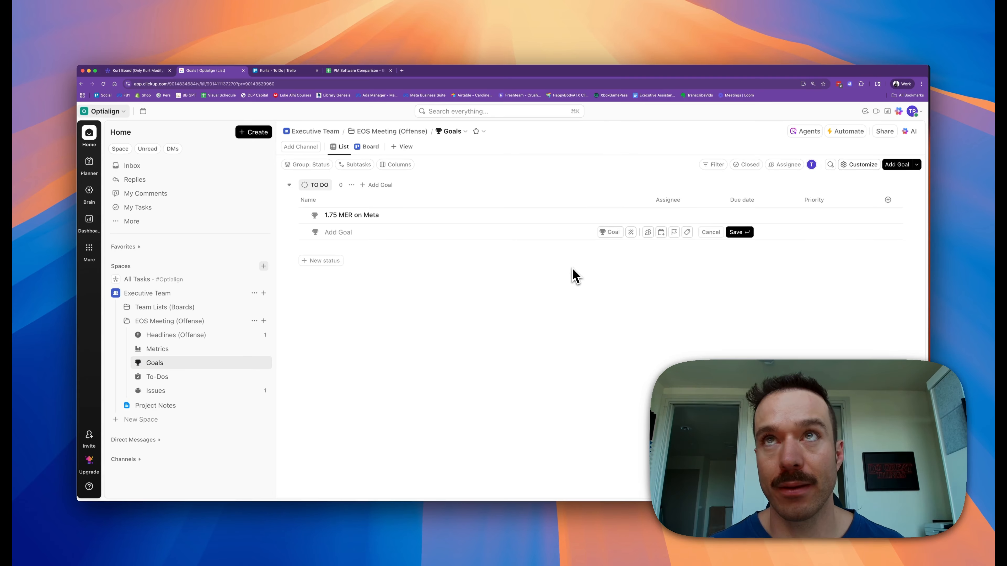
{"action": "left_click", "coordinate": [657, 216]}
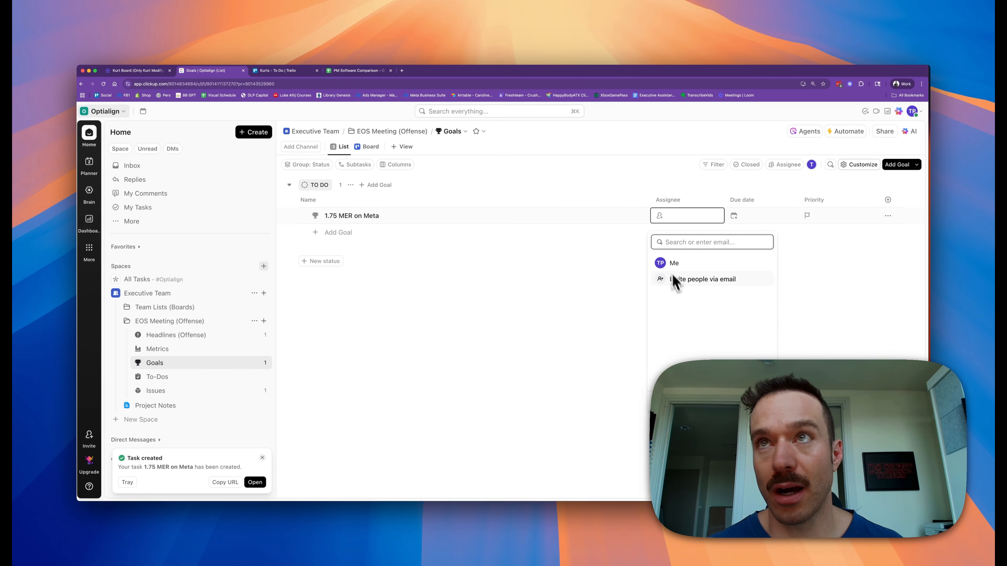
{"action": "left_click", "coordinate": [674, 265]}
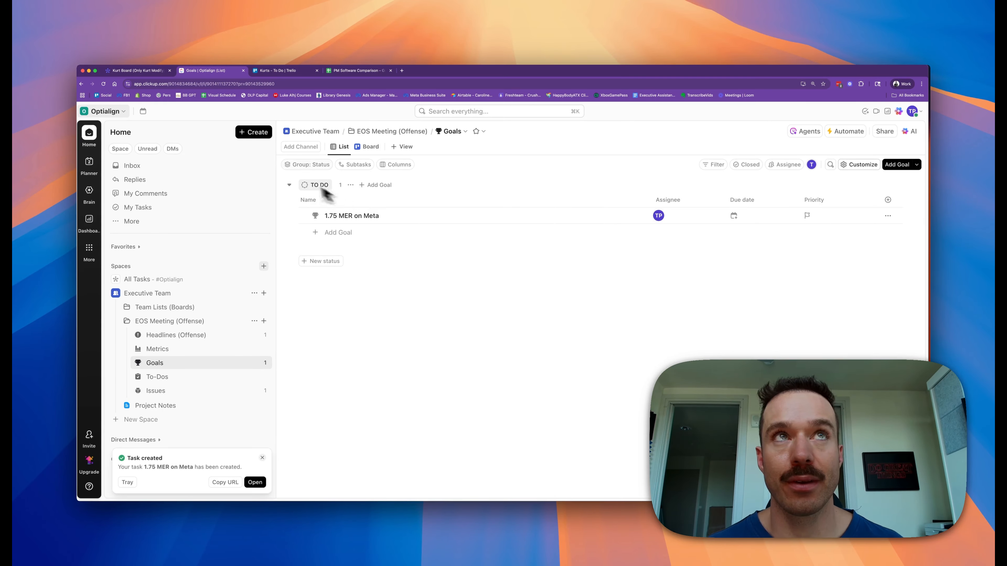
Step: Set the goal's due date to Aug 31 and rename it "1.75 MER on Meta @ $50K/Mo Spend"
{"action": "left_click", "coordinate": [733, 216]}
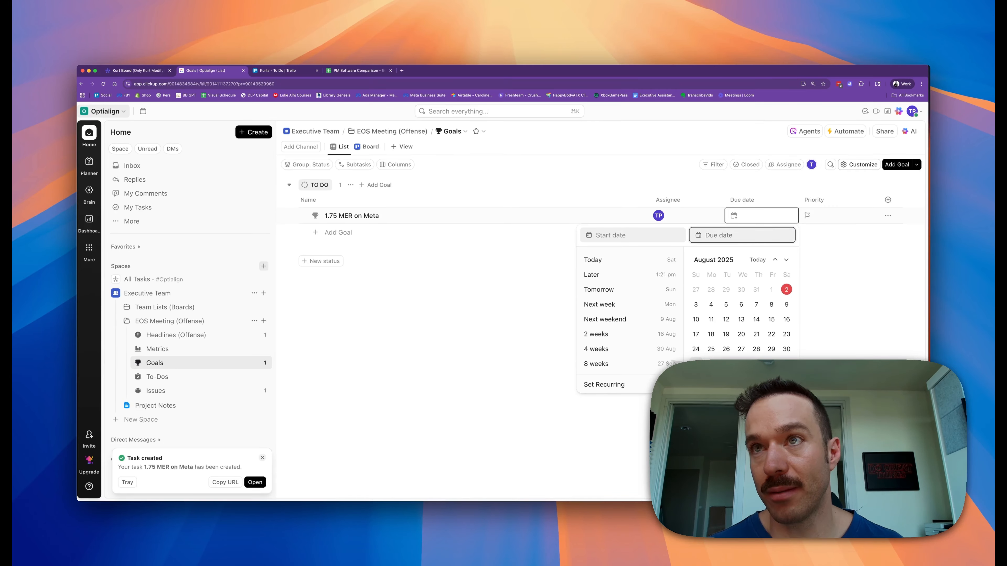
{"action": "left_click", "coordinate": [695, 363]}
{"action": "left_click", "coordinate": [483, 334]}
{"action": "left_click", "coordinate": [393, 218]}
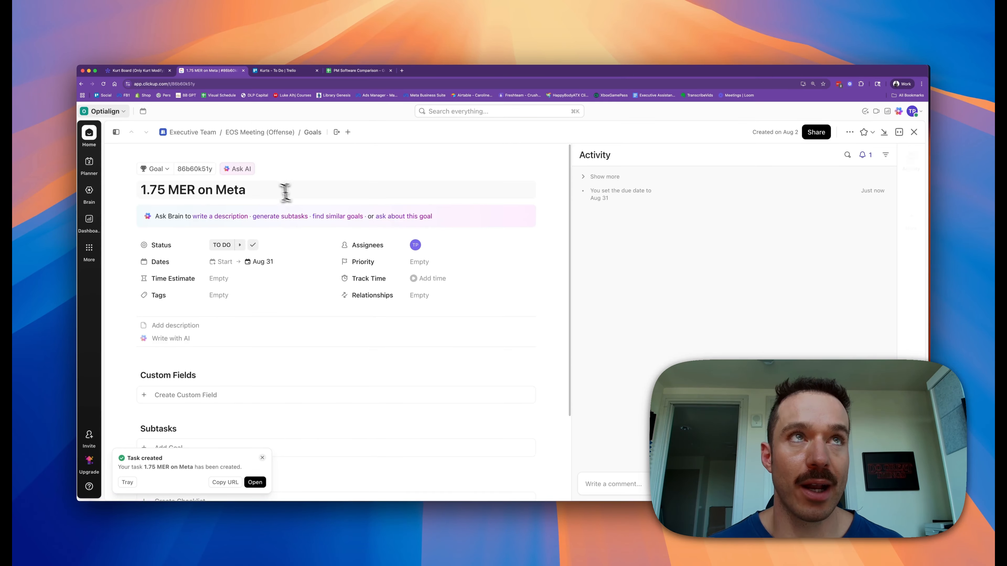
{"action": "left_click", "coordinate": [270, 188]}
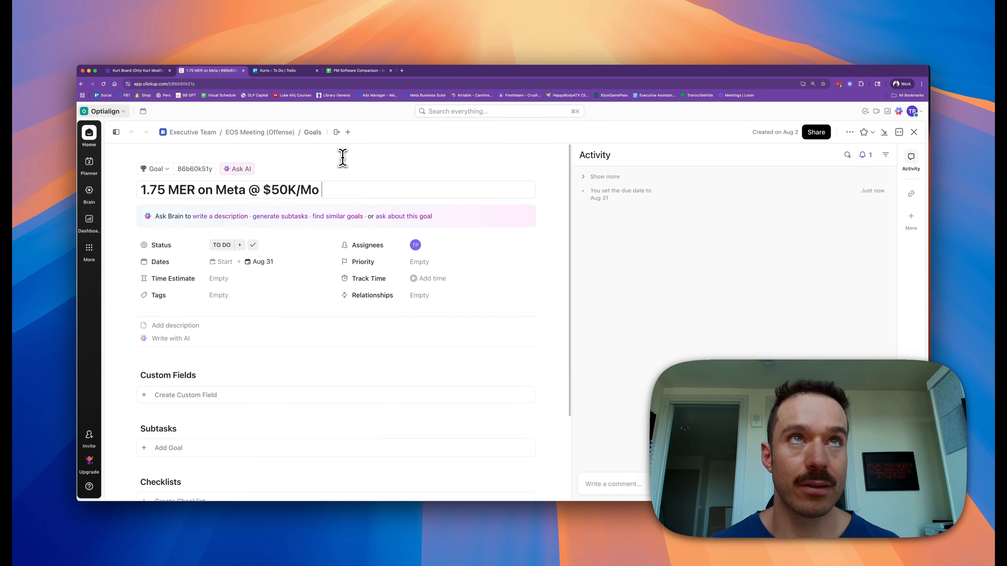
{"action": "left_click", "coordinate": [914, 133]}
{"action": "left_click", "coordinate": [174, 378]}
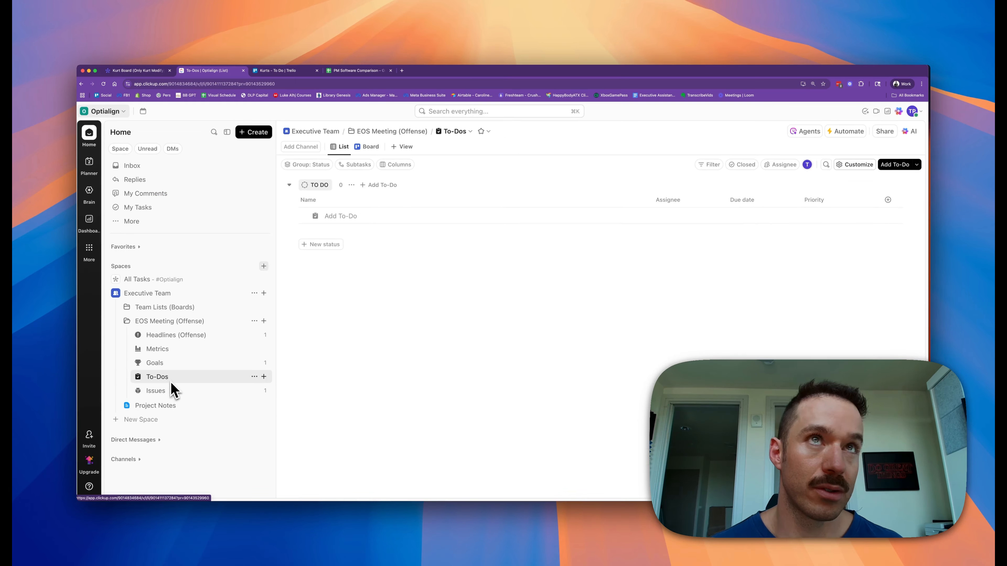
{"action": "left_click", "coordinate": [192, 365]}
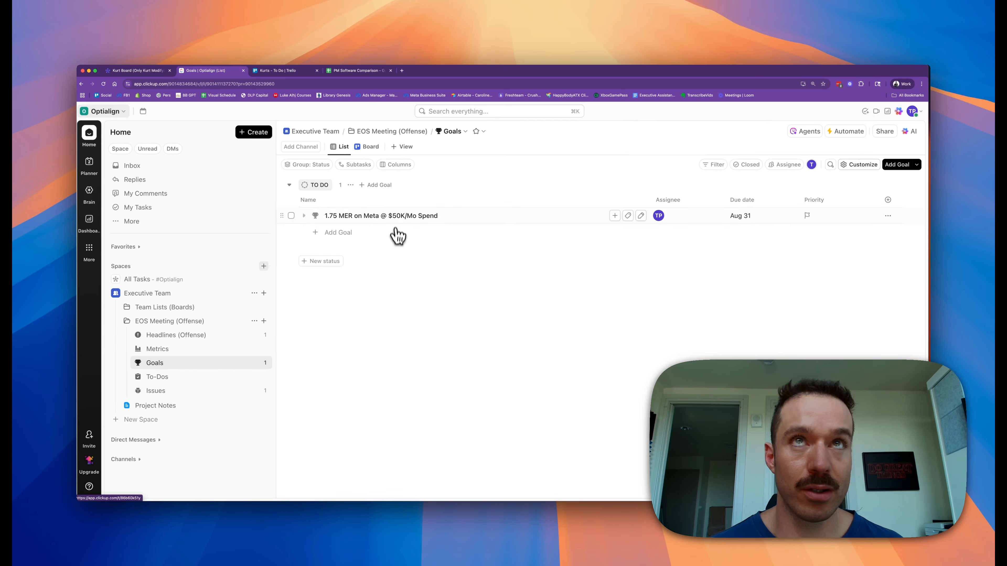
{"action": "left_click", "coordinate": [381, 219]}
{"action": "left_click", "coordinate": [912, 134]}
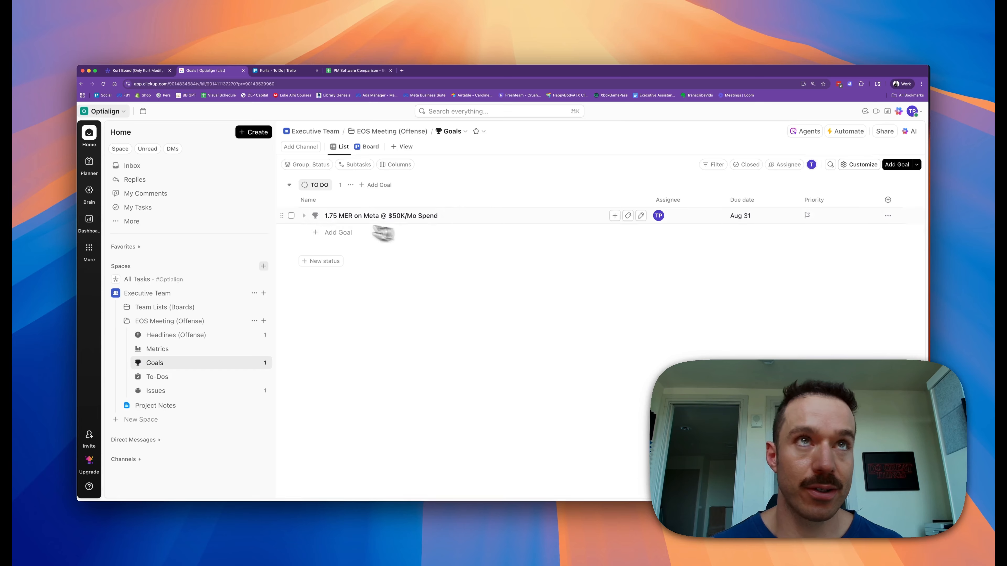
Step: Add a Milestone-type subtask named "Test 15 Angles" under the 1.75 MER on Meta goal
{"action": "left_click", "coordinate": [314, 232]}
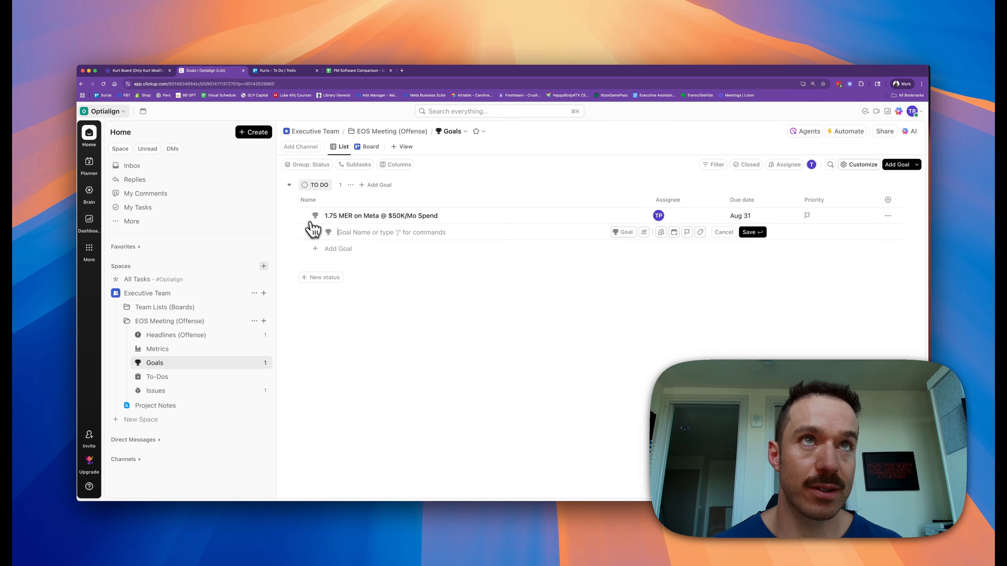
{"action": "left_click", "coordinate": [328, 232]}
{"action": "left_click", "coordinate": [401, 253]}
{"action": "left_click", "coordinate": [358, 320]}
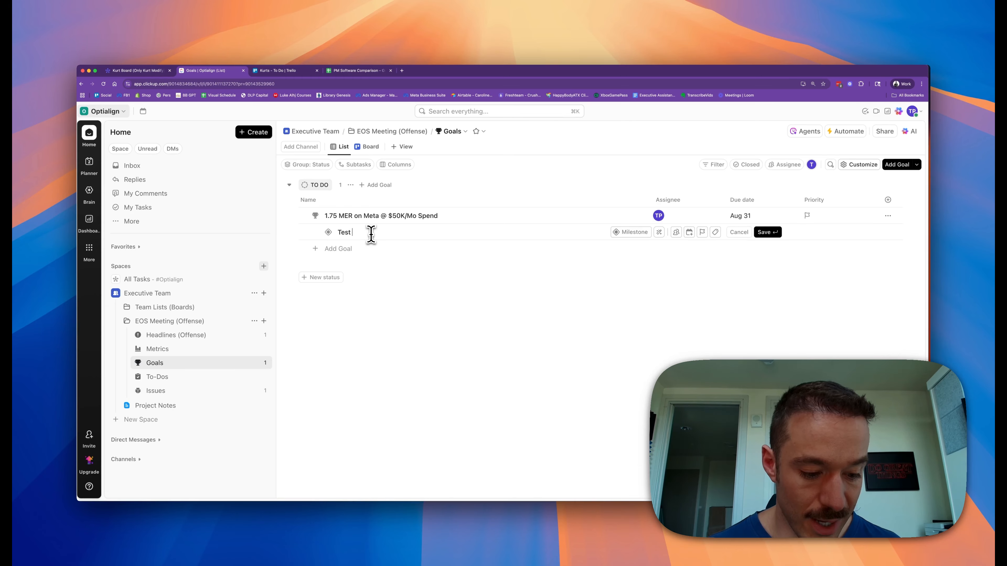
{"action": "type", "text": "Test 15 Angles"}
{"action": "key", "text": "Return"}
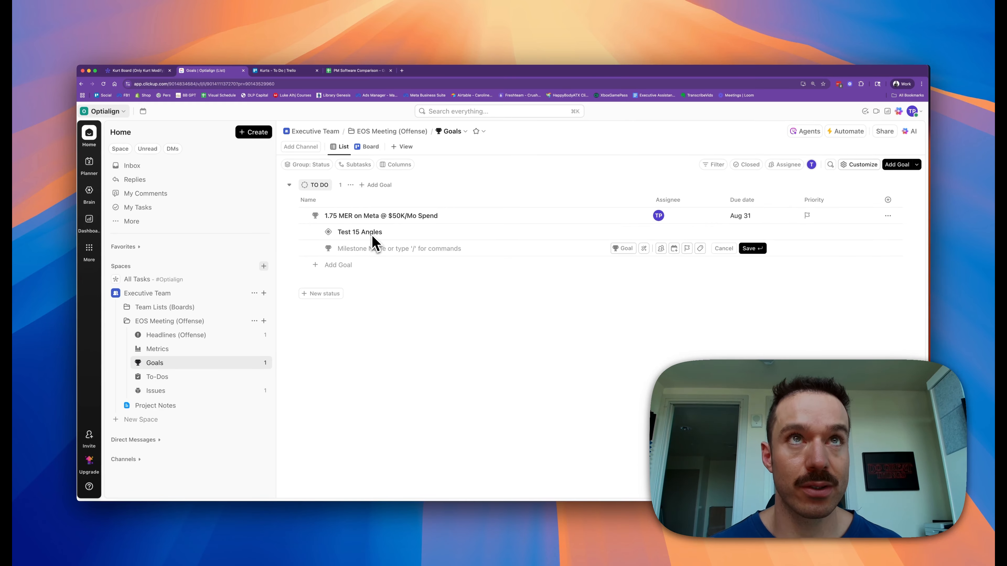
Step: Add a second Milestone-type subtask named "Update Offer 2-3x / Month" under the same goal
{"action": "left_click", "coordinate": [329, 249]}
{"action": "left_click", "coordinate": [407, 269]}
{"action": "left_click", "coordinate": [365, 337]}
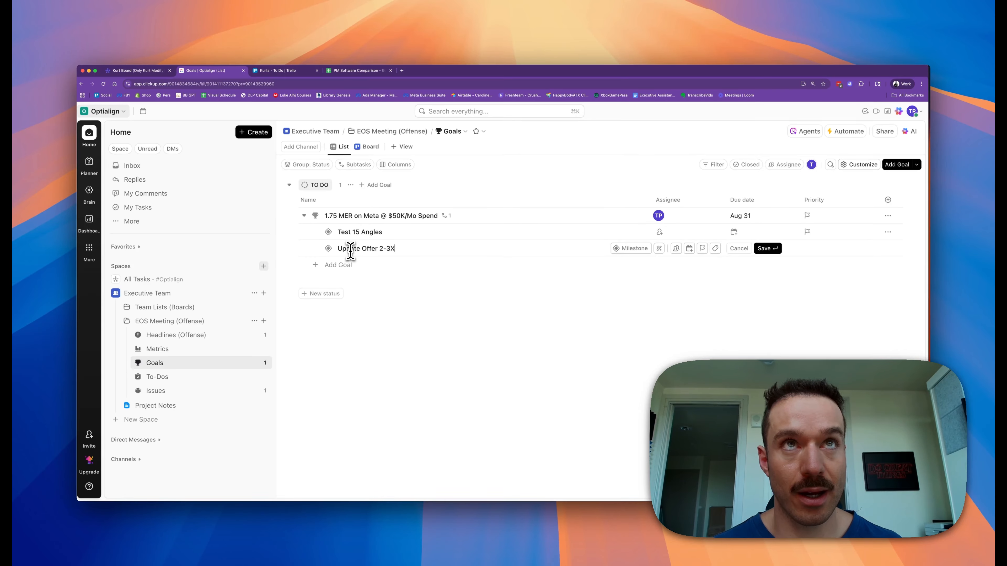
{"action": "type", "text": "/ Mo"}
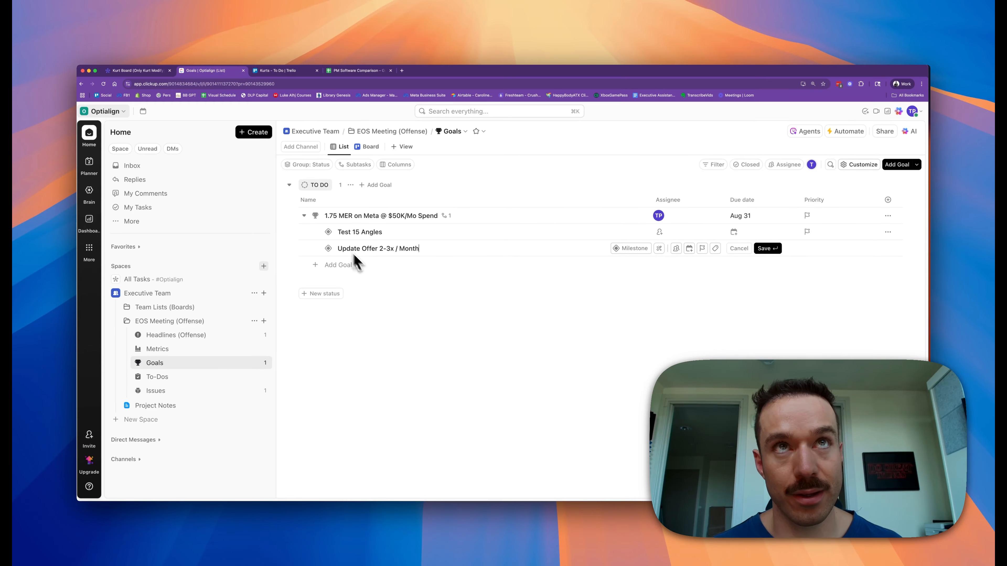
{"action": "type", "text": "nth"}
{"action": "key", "text": "Return"}
Step: Assign both the "Test 15 Angles" and "Update Offer 2-3x / Month" milestones to yourself
{"action": "left_click", "coordinate": [662, 233]}
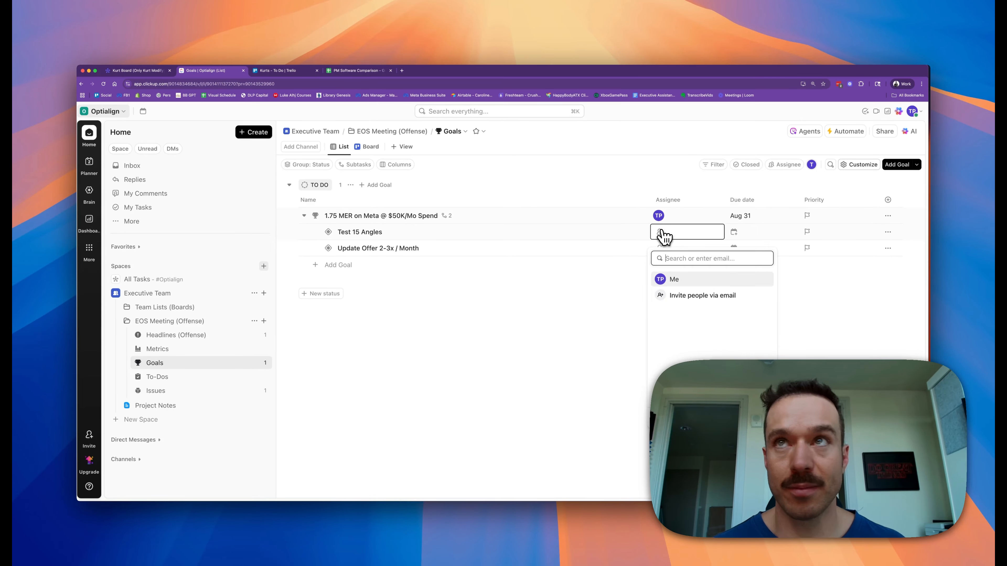
{"action": "left_click", "coordinate": [674, 279]}
{"action": "left_click", "coordinate": [667, 249]}
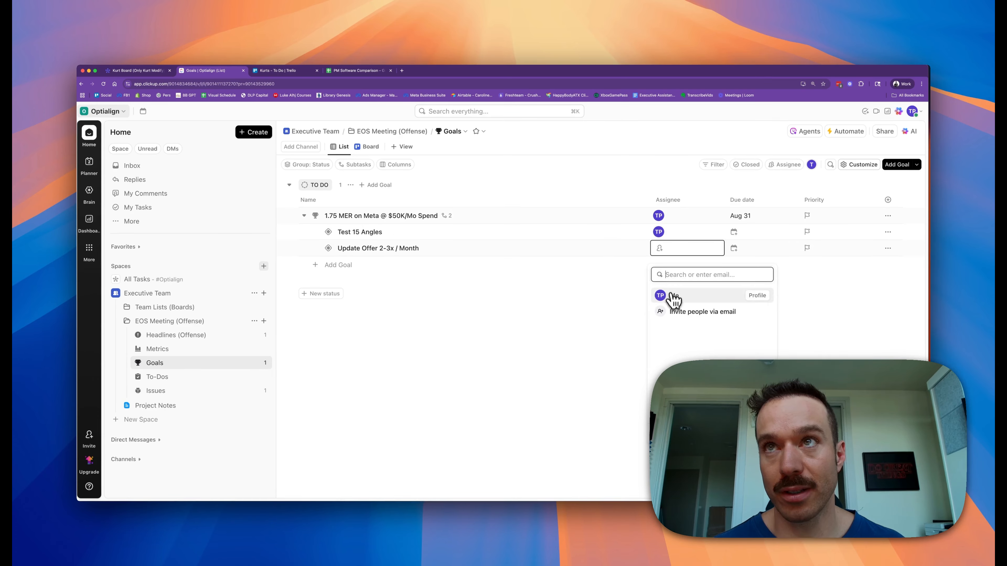
{"action": "left_click", "coordinate": [674, 298]}
Step: Set the due dates to Aug 8 for "Test 15 Angles" and Aug 15 for "Update Offer 2-3x / Month", and collapse the goal
{"action": "left_click", "coordinate": [734, 233]}
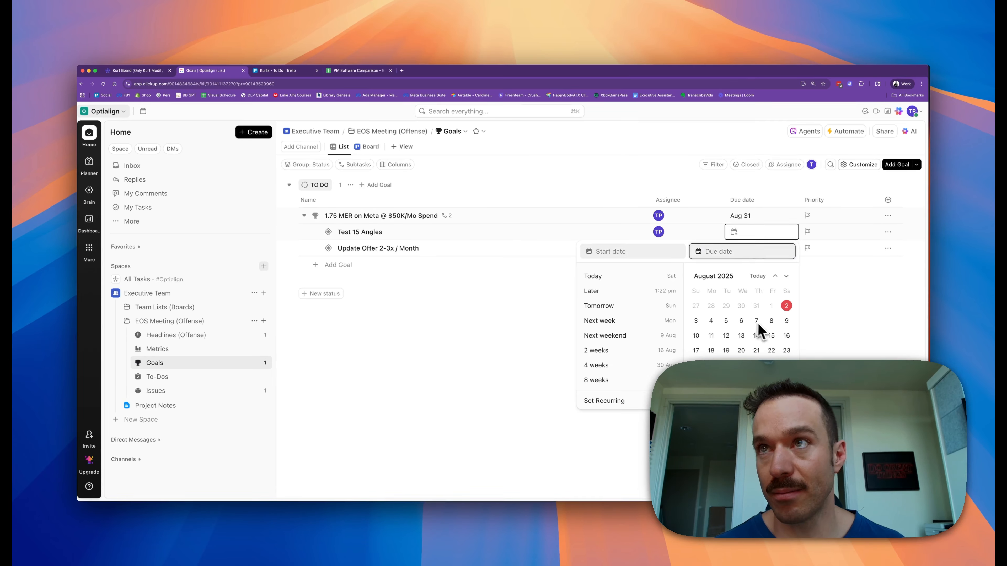
{"action": "left_click", "coordinate": [771, 321]}
{"action": "left_click", "coordinate": [835, 292]}
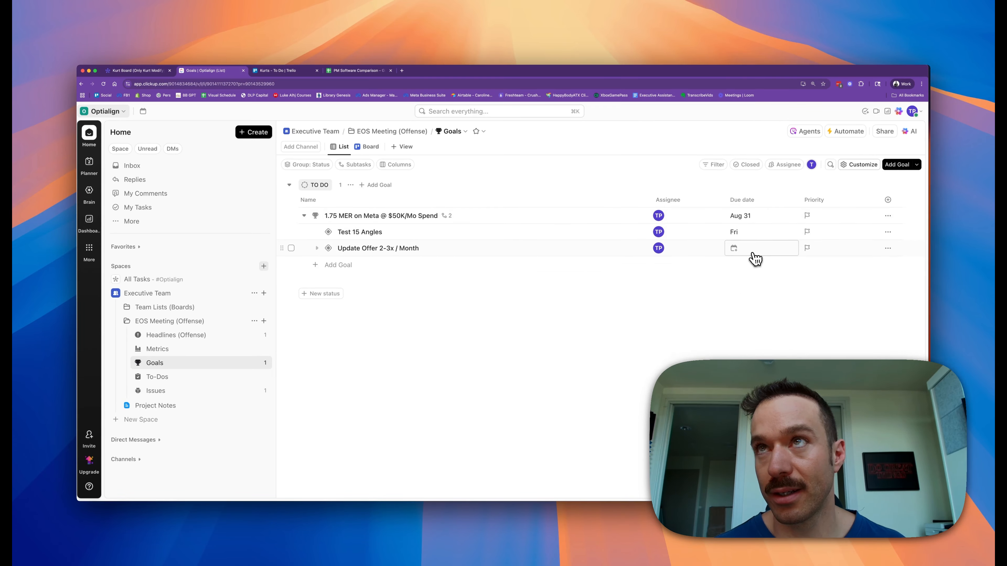
{"action": "left_click", "coordinate": [748, 250]}
{"action": "left_click", "coordinate": [771, 352]}
{"action": "key", "text": "Escape"}
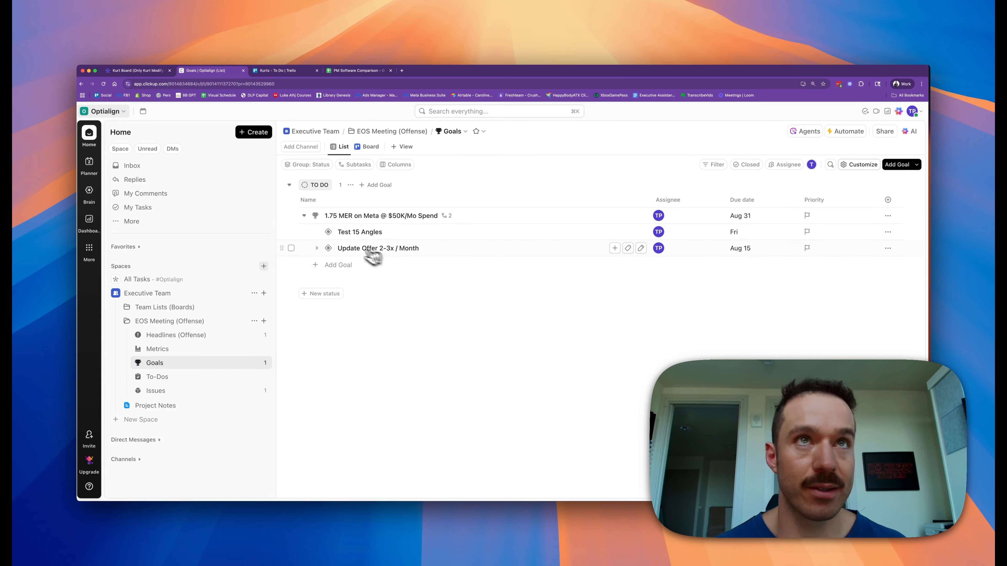
{"action": "left_click", "coordinate": [306, 217]}
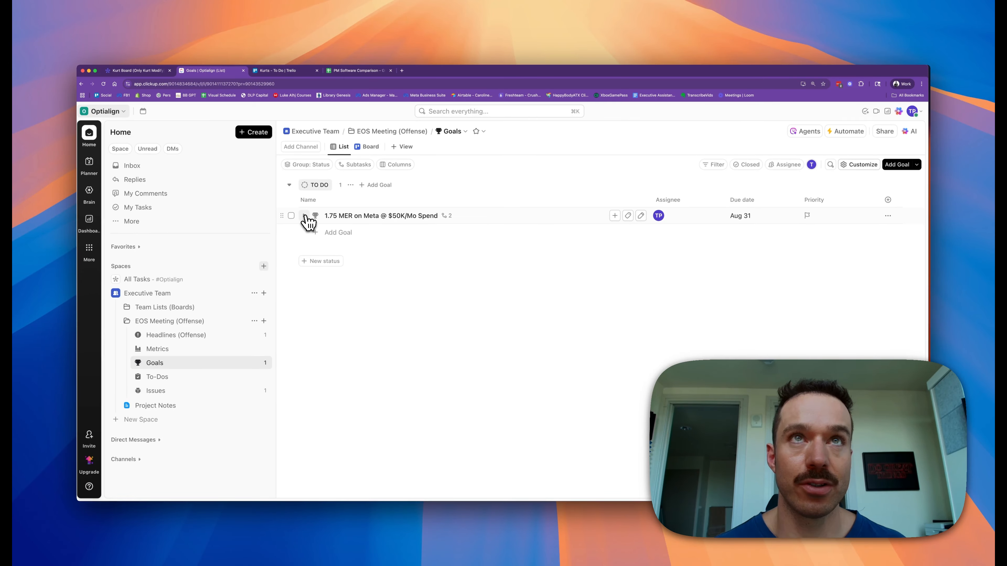
{"action": "left_click", "coordinate": [888, 200]}
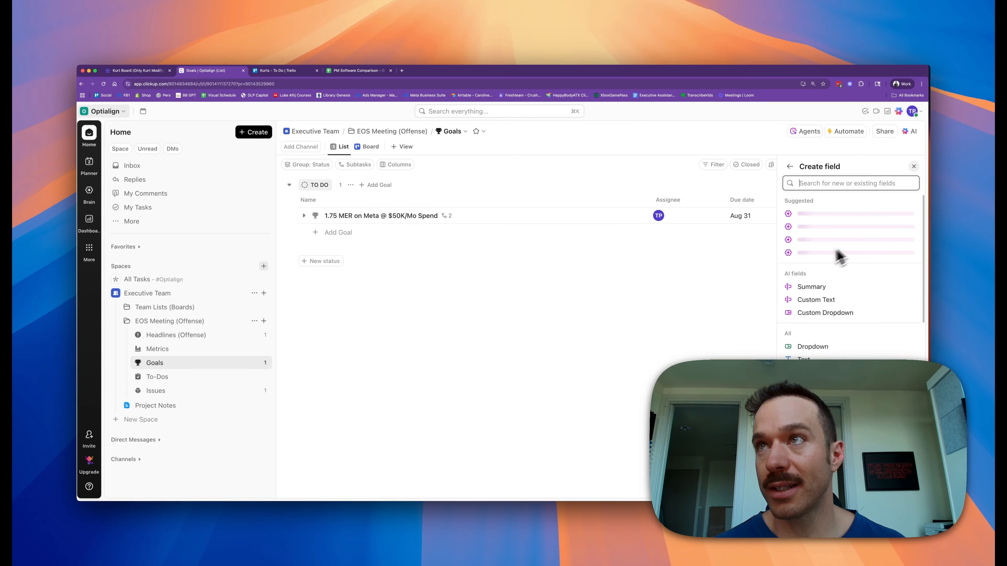
{"action": "type", "text": "progress"}
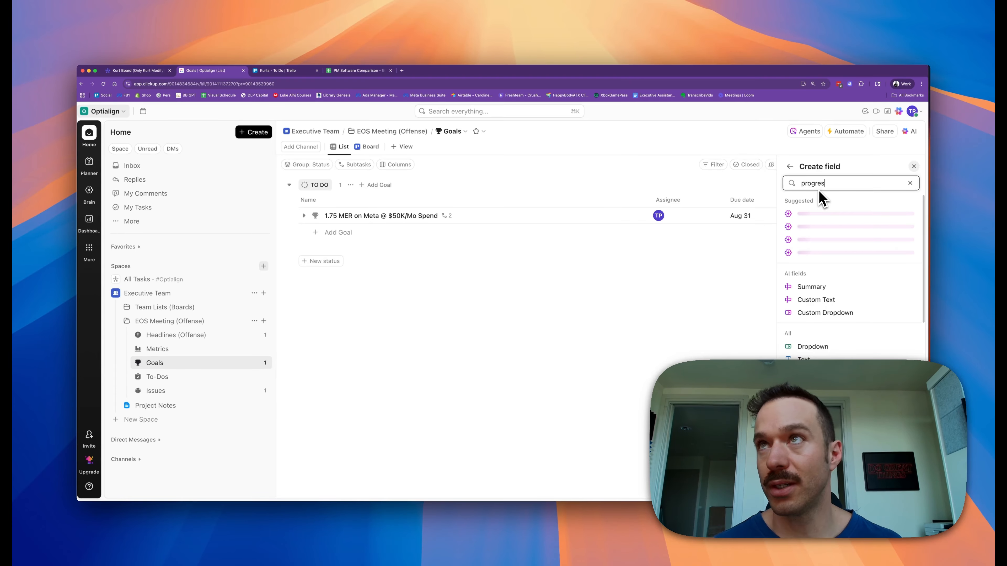
{"action": "left_click", "coordinate": [790, 167]}
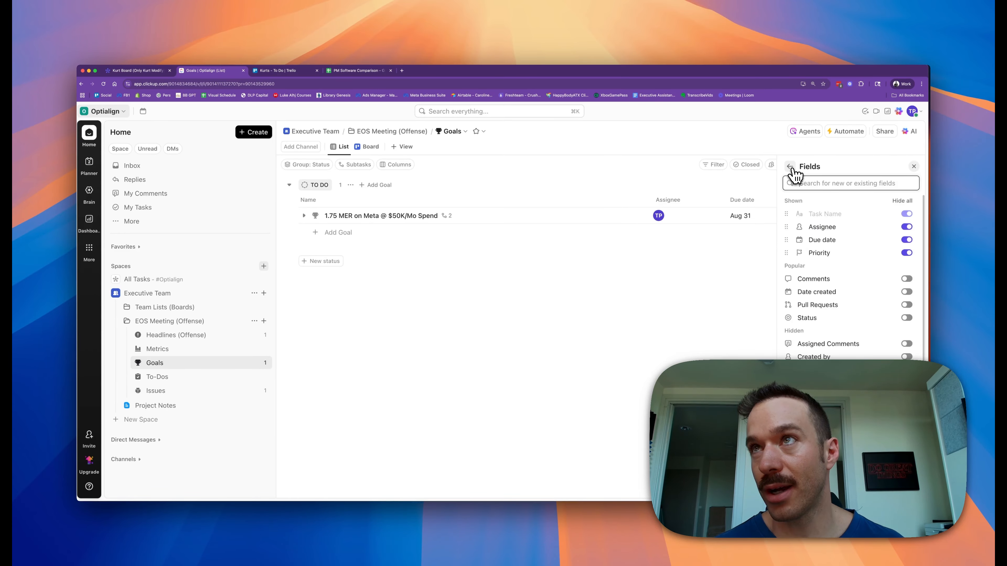
{"action": "left_click", "coordinate": [317, 323]}
Step: Create a Progress (Auto) custom field named "Goal Progress" from the 1.75 MER on Meta goal's details, and return to the list
{"action": "left_click", "coordinate": [371, 218]}
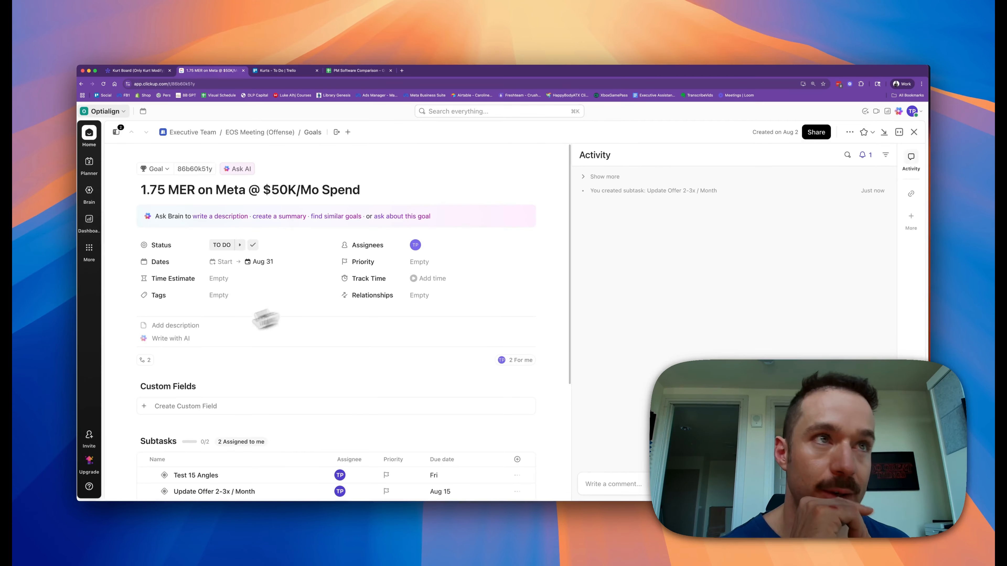
{"action": "scroll", "coordinate": [225, 349], "scroll_direction": "down", "scroll_amount": 4}
{"action": "scroll", "coordinate": [198, 266], "scroll_direction": "up", "scroll_amount": 4}
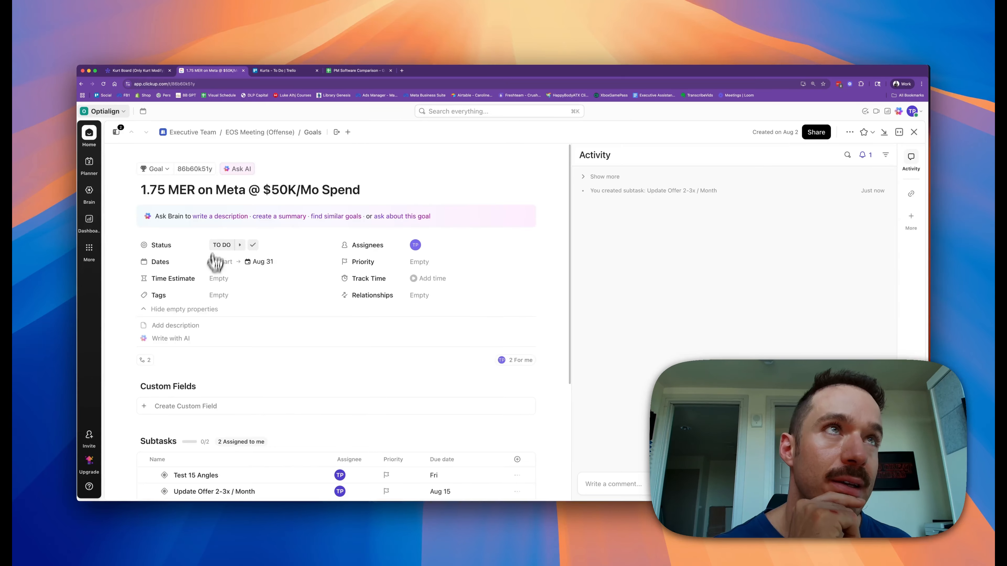
{"action": "left_click", "coordinate": [200, 413]}
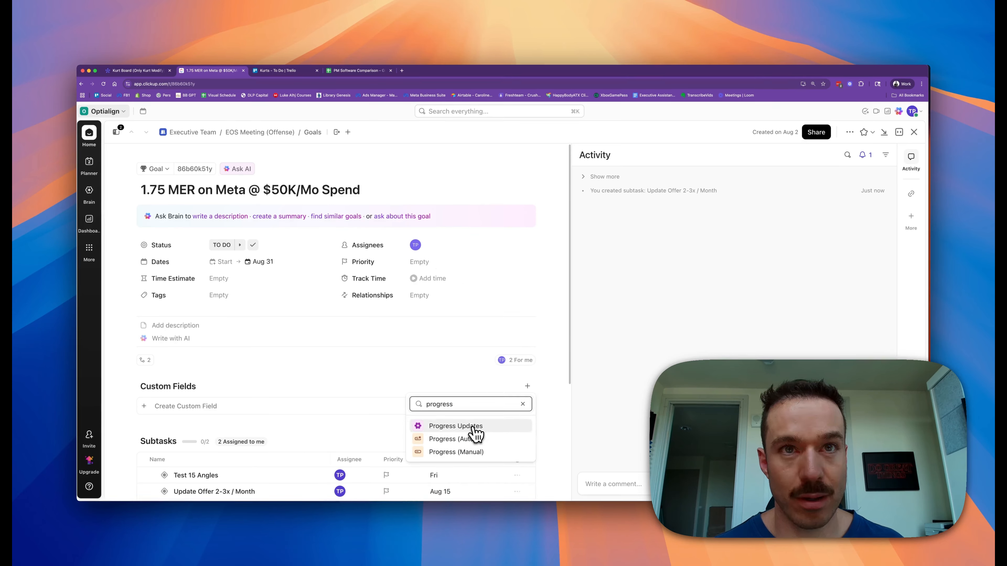
{"action": "left_click", "coordinate": [468, 439]}
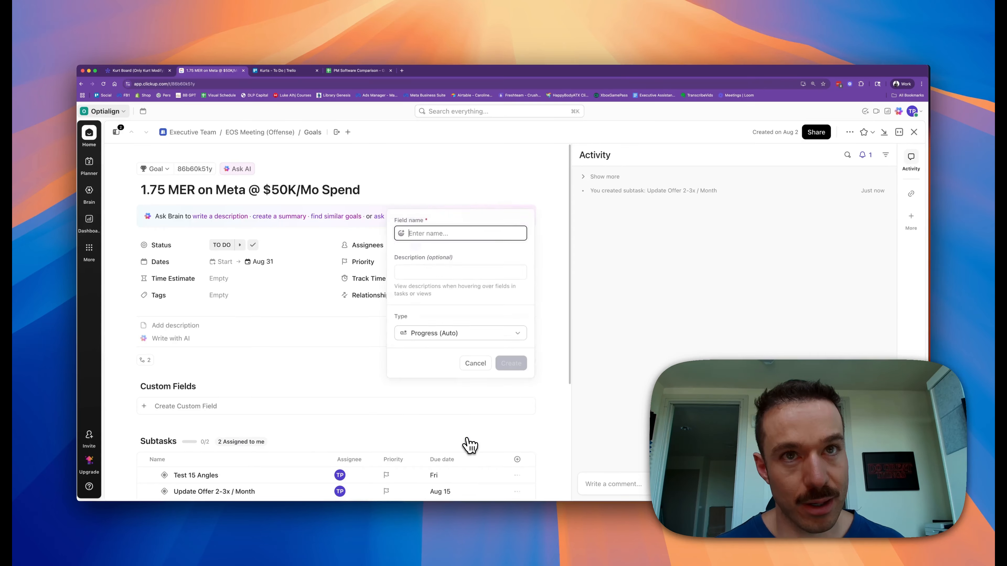
{"action": "left_click", "coordinate": [465, 333]}
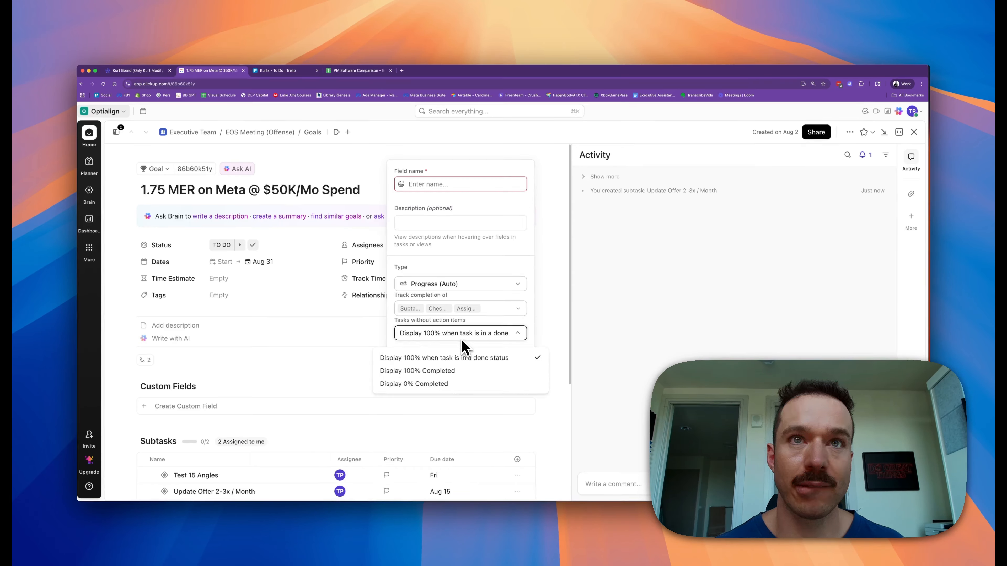
{"action": "left_click", "coordinate": [464, 339]}
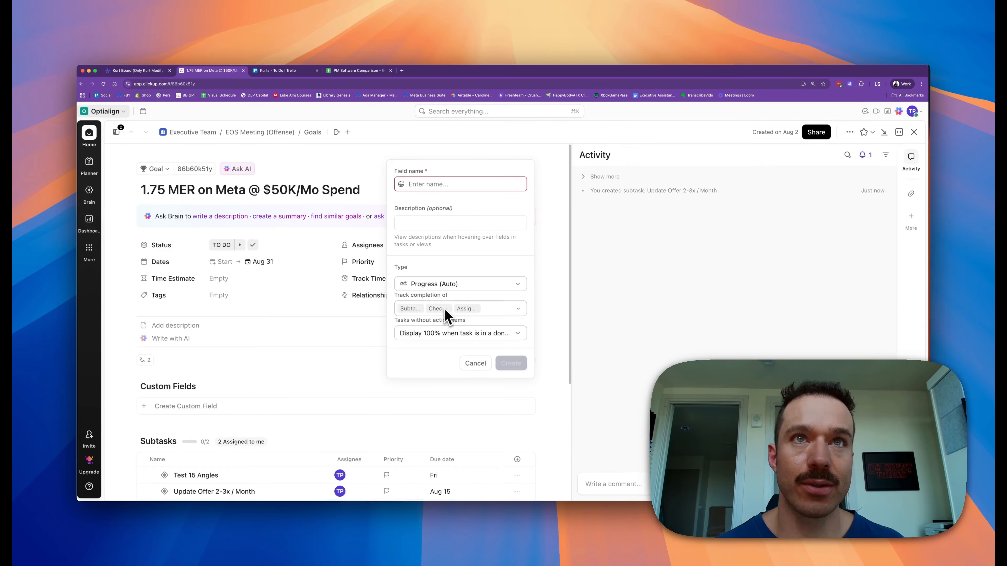
{"action": "left_click", "coordinate": [415, 183]}
{"action": "type", "text": "Progress"}
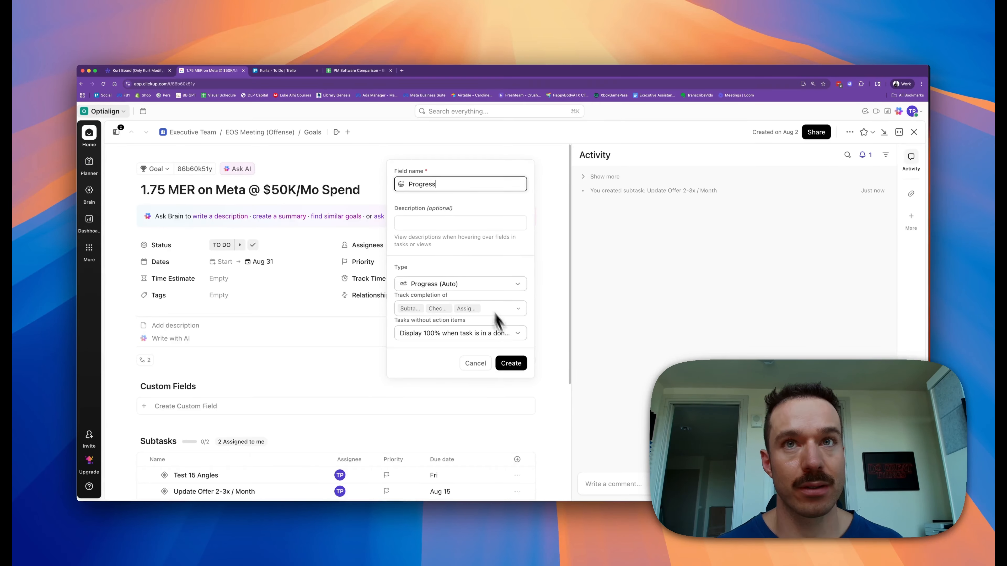
{"action": "left_click_drag", "start_coordinate": [440, 185], "coordinate": [393, 189]}
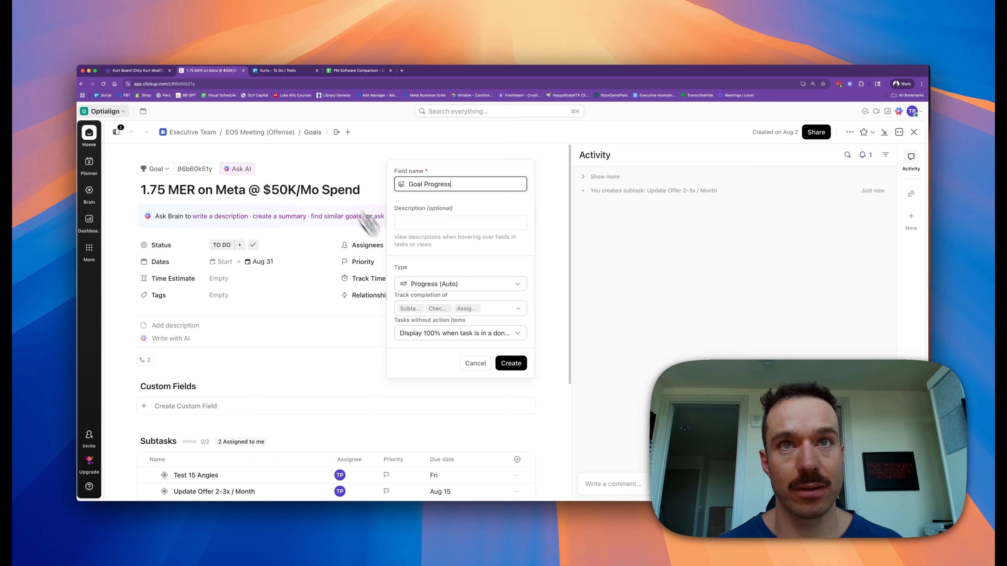
{"action": "left_click", "coordinate": [511, 363]}
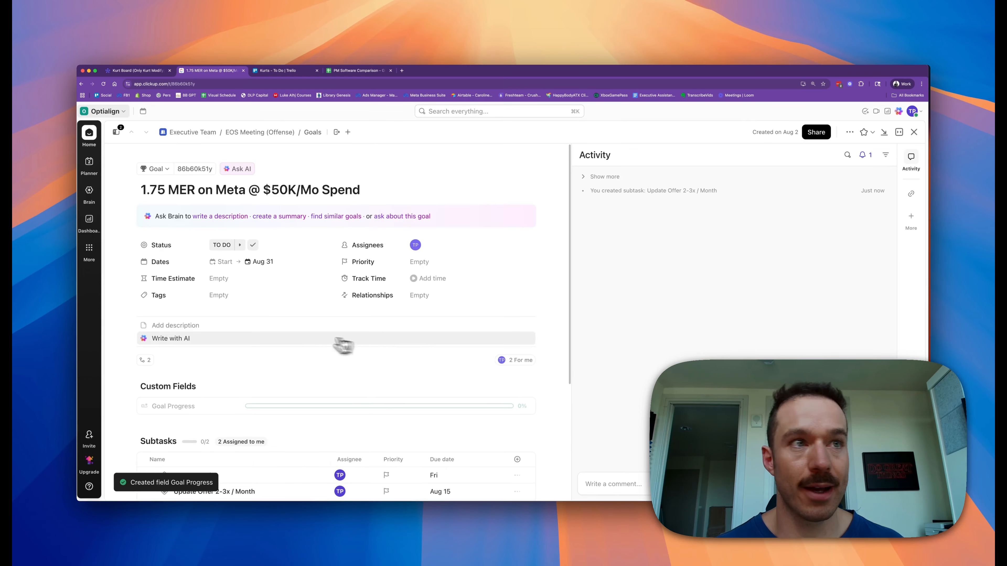
{"action": "left_click", "coordinate": [914, 132]}
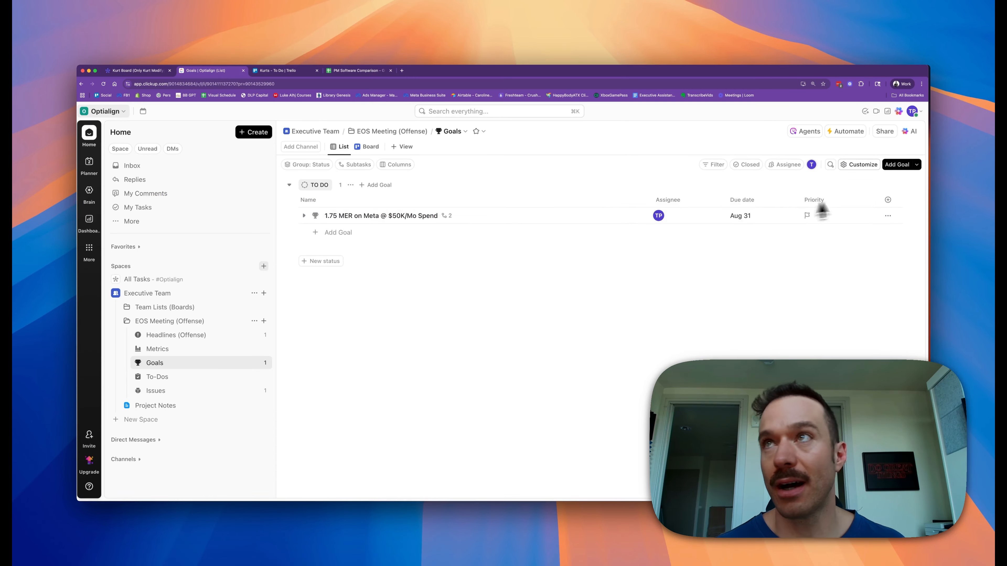
Step: Show the Goal Progress field as a column in the Goals list and place it before the Assignee column
{"action": "left_click", "coordinate": [888, 199]}
{"action": "type", "text": "progress"}
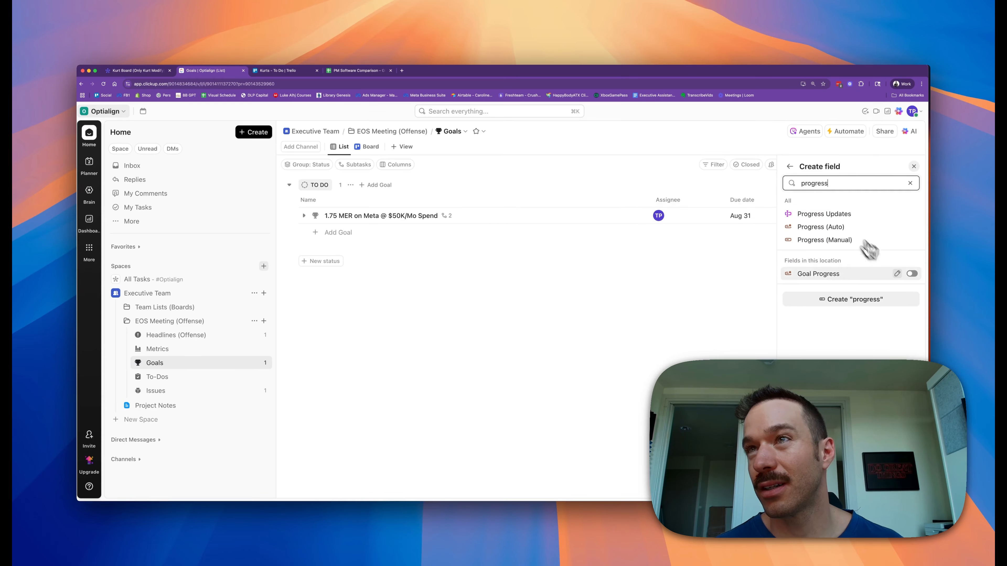
{"action": "left_click", "coordinate": [911, 274]}
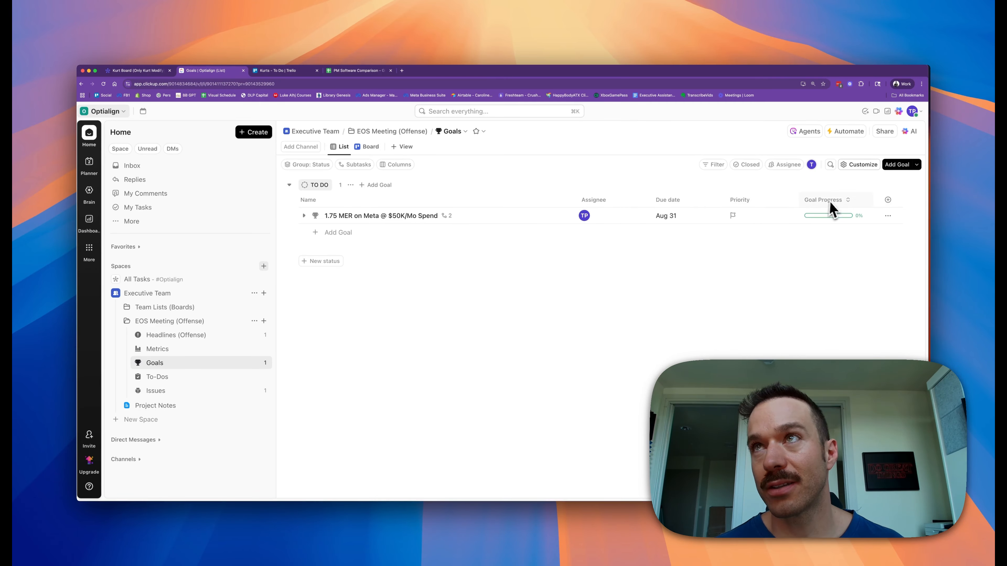
{"action": "left_click_drag", "start_coordinate": [831, 204], "coordinate": [603, 204]}
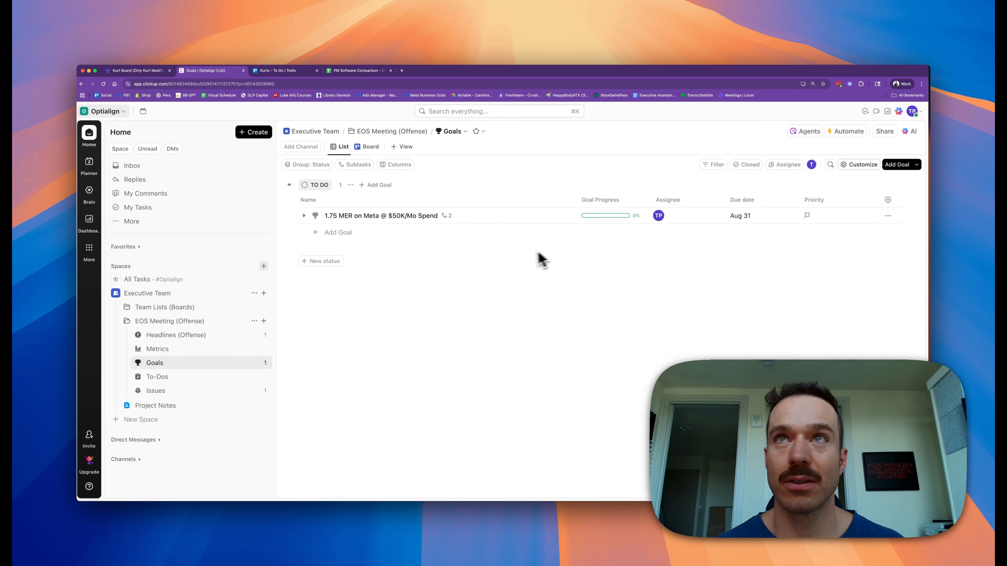
Step: Expand the goal, mark the "Test 15 Angles" milestone as complete, and collapse the goal again
{"action": "left_click", "coordinate": [303, 216]}
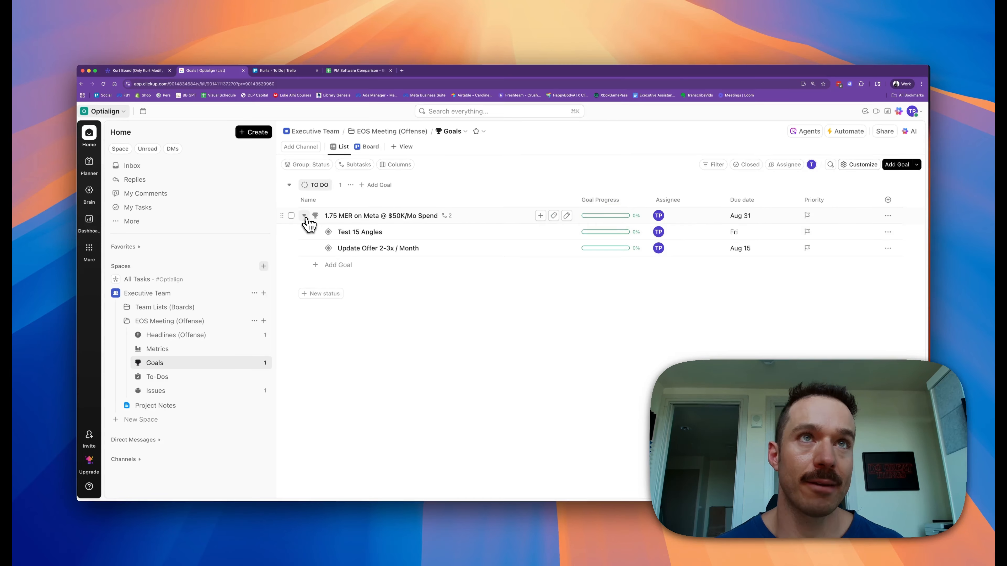
{"action": "left_click", "coordinate": [329, 232]}
{"action": "left_click", "coordinate": [356, 360]}
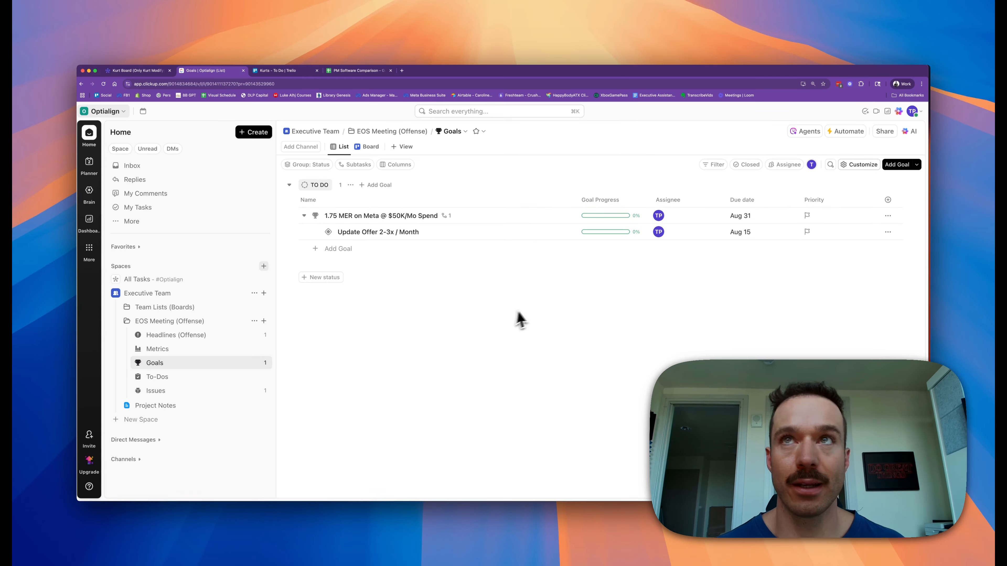
{"action": "left_click", "coordinate": [304, 216]}
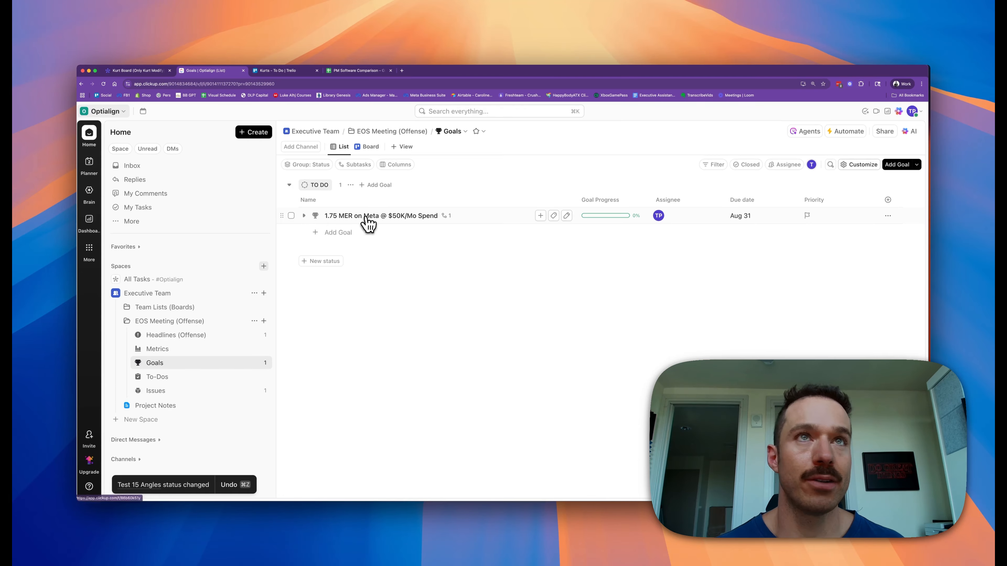
Step: Switch to the To-Dos list and back to Goals, and review the goal's progress and subtasks in the list and its details
{"action": "left_click", "coordinate": [181, 377]}
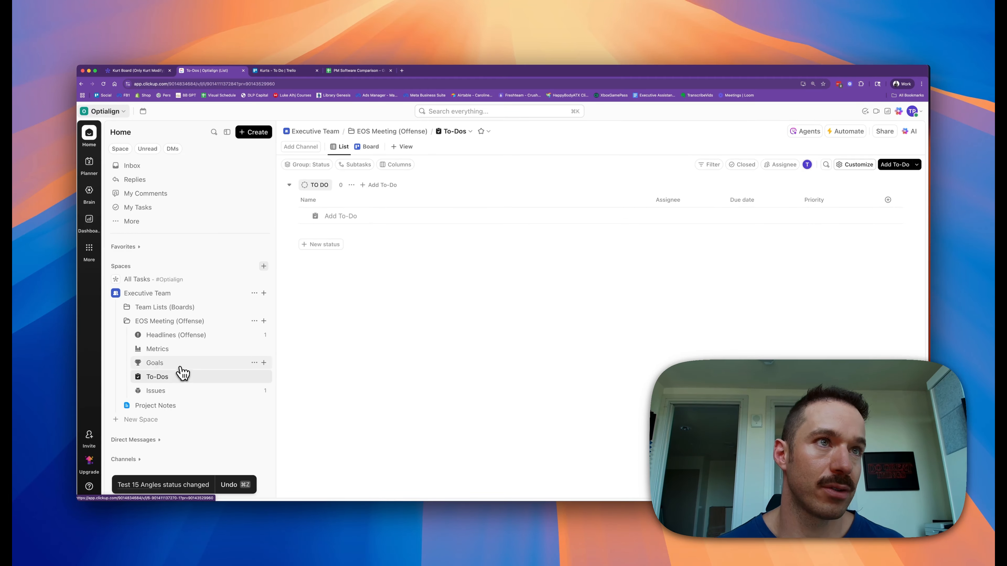
{"action": "left_click", "coordinate": [182, 363]}
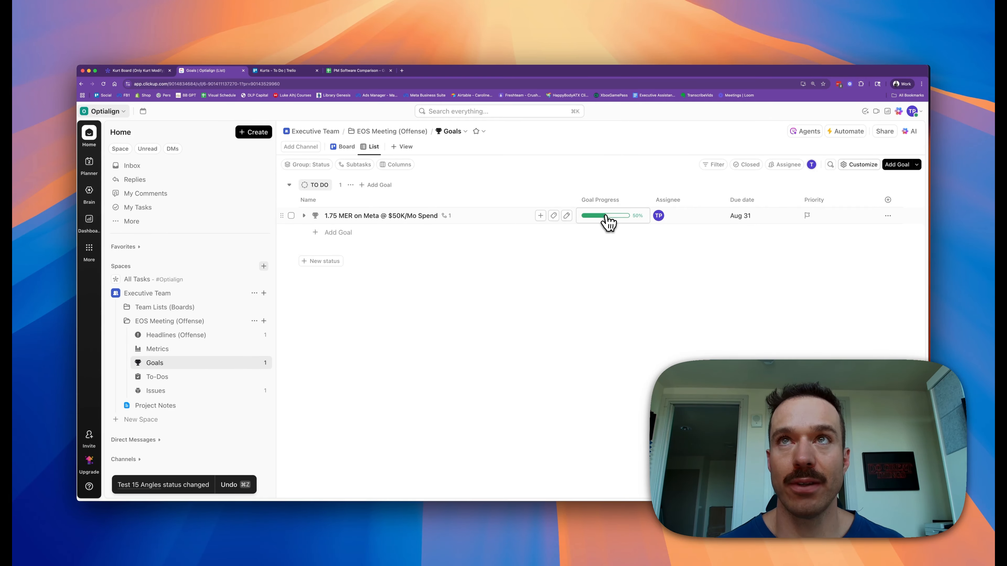
{"action": "left_click", "coordinate": [304, 216]}
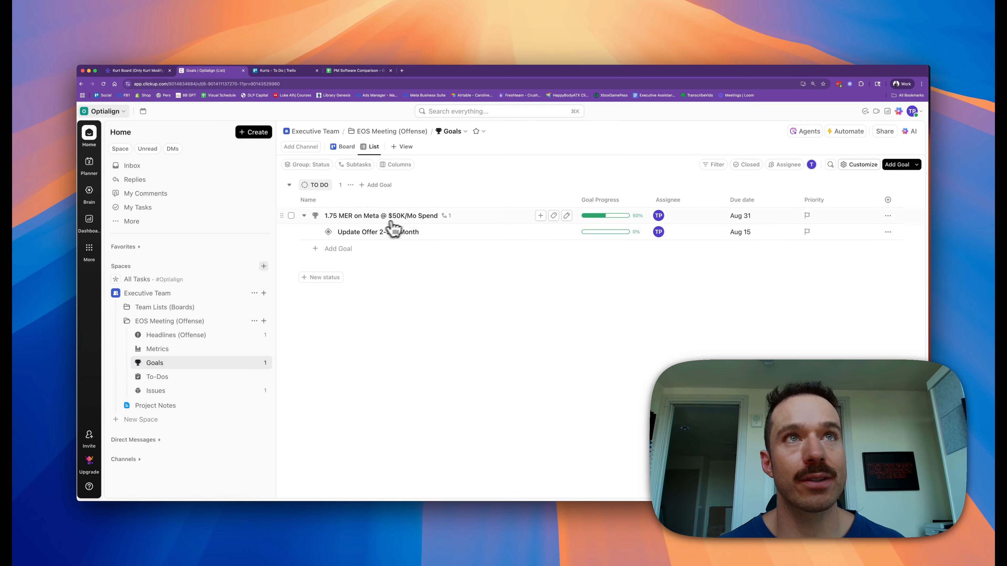
{"action": "left_click", "coordinate": [353, 225]}
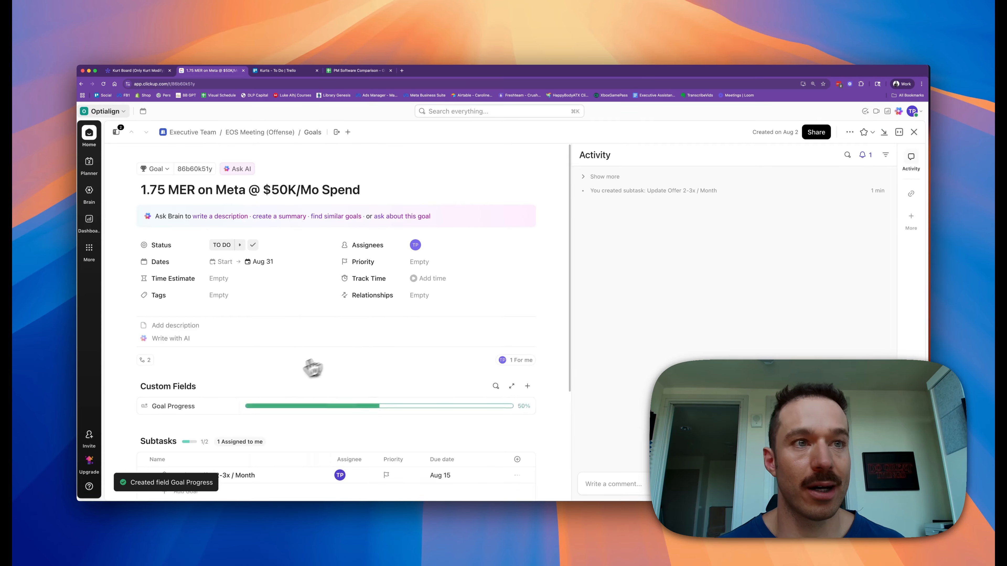
{"action": "scroll", "coordinate": [290, 387], "scroll_direction": "down", "scroll_amount": 5}
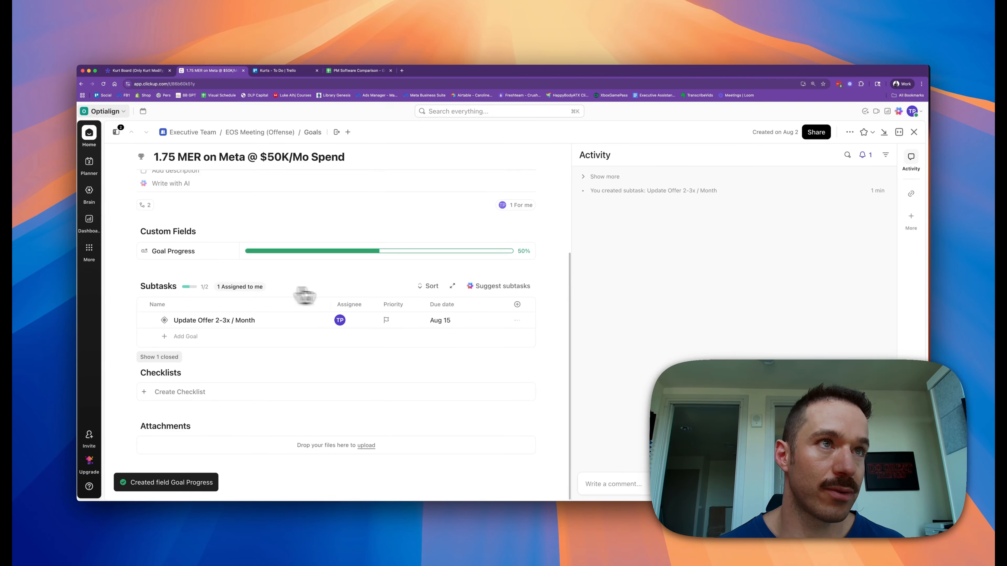
Step: Show the closed subtask in the 1.75 MER on Meta goal's details, return to the Goals list and collapse the goal
{"action": "left_click", "coordinate": [175, 357]}
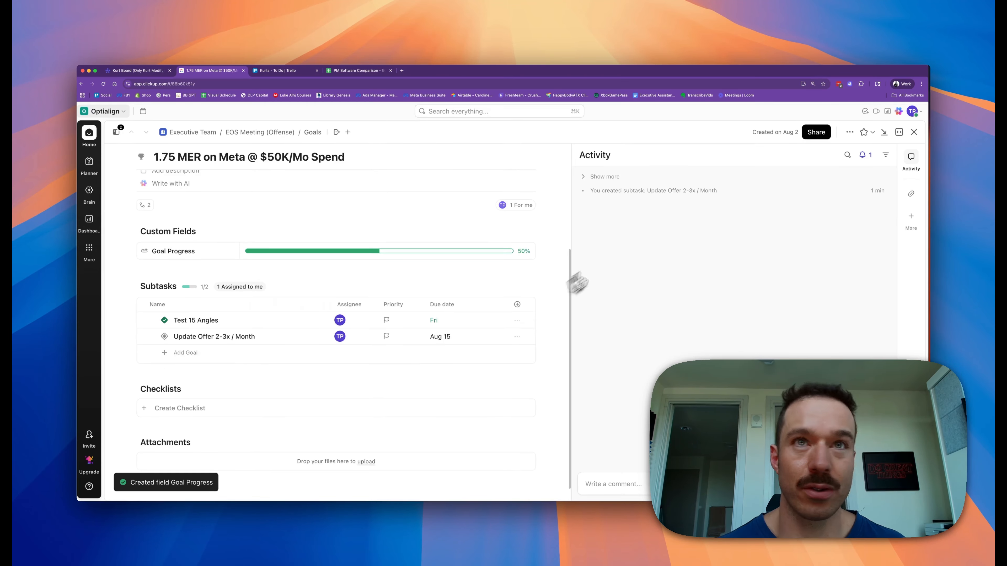
{"action": "left_click", "coordinate": [914, 132]}
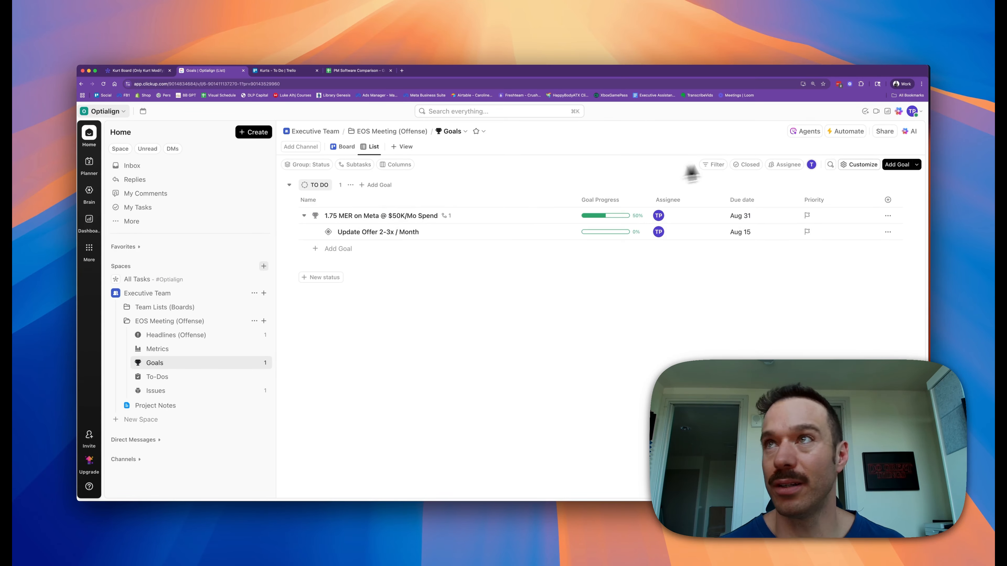
{"action": "left_click", "coordinate": [304, 216]}
Step: In the Issues list, create a Voting field named "Vote" with the thumbs-up emoji and place its column before Assignee
{"action": "left_click", "coordinate": [167, 377]}
{"action": "left_click", "coordinate": [177, 391]}
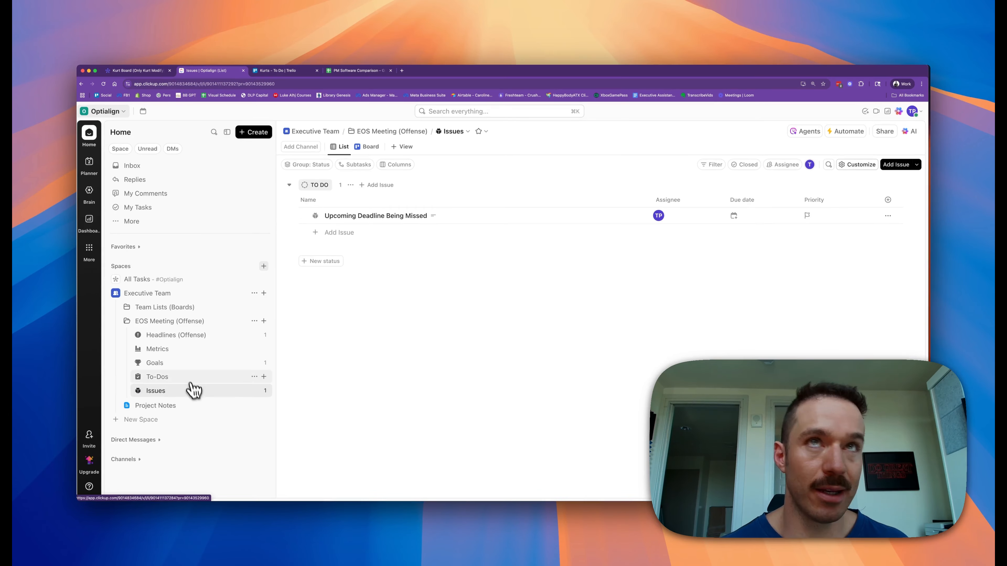
{"action": "left_click", "coordinate": [888, 200]}
{"action": "type", "text": "vote"}
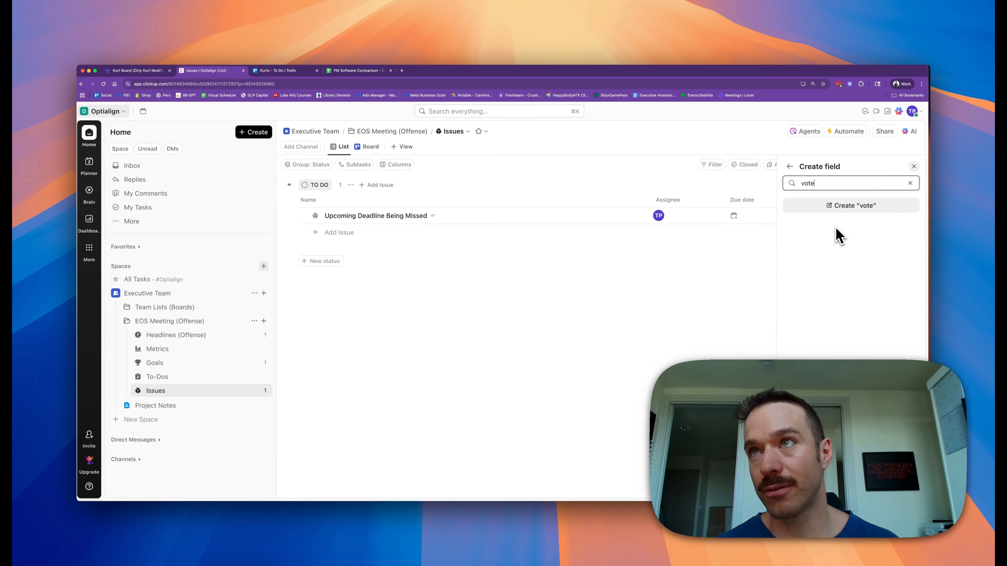
{"action": "left_click", "coordinate": [855, 210]}
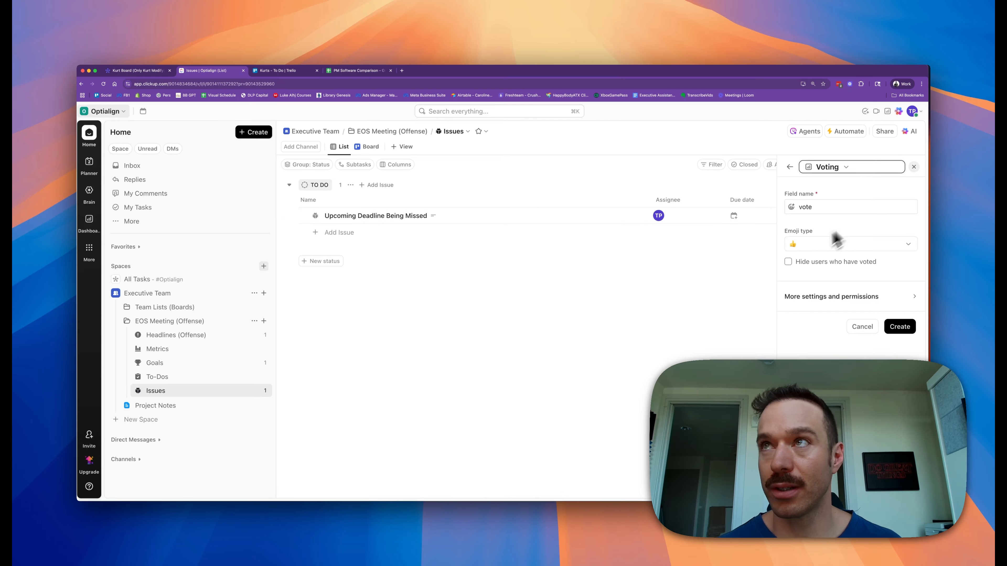
{"action": "left_click", "coordinate": [831, 246]}
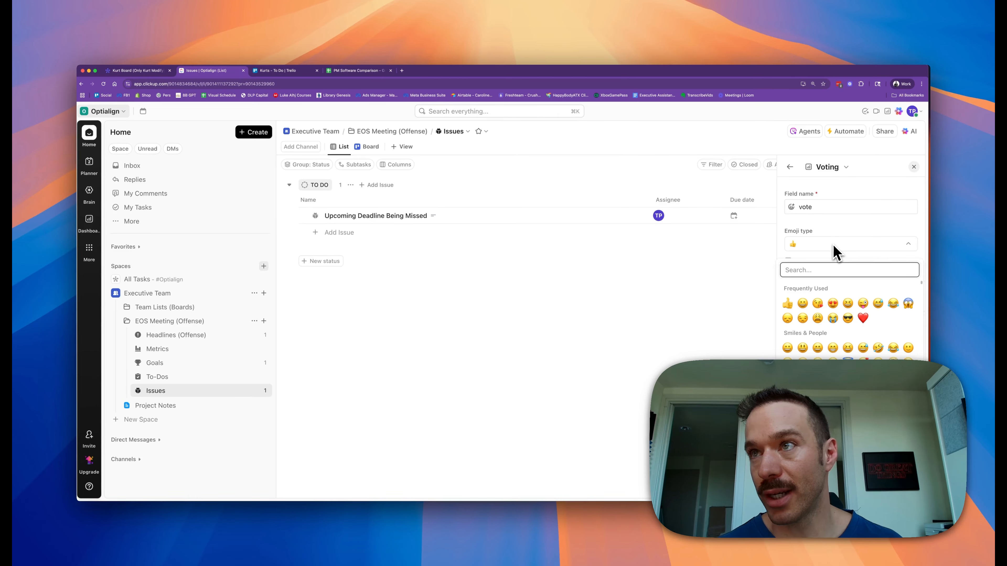
{"action": "type", "text": "vote"}
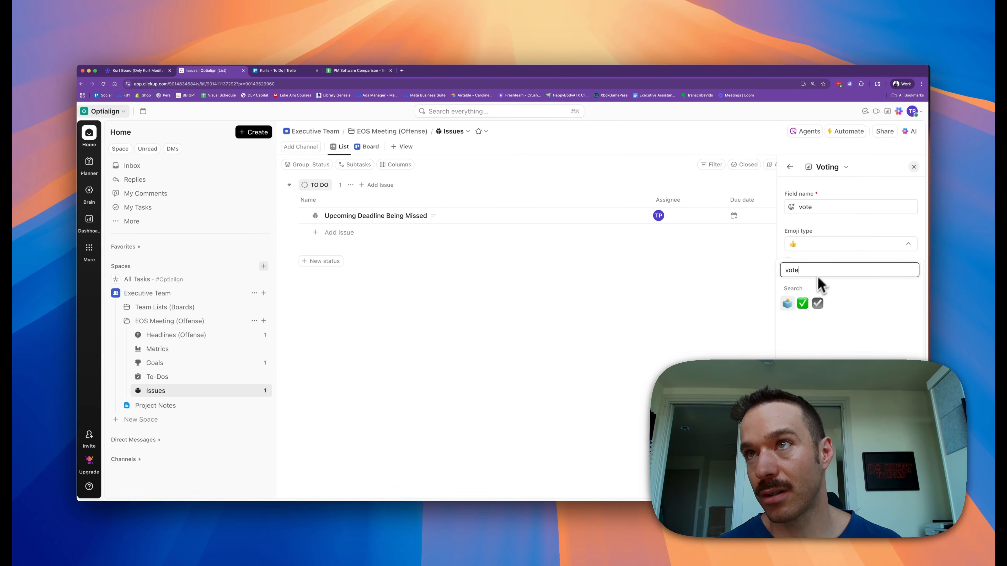
{"action": "key", "text": "super+BackSpace"}
{"action": "left_click", "coordinate": [792, 304]}
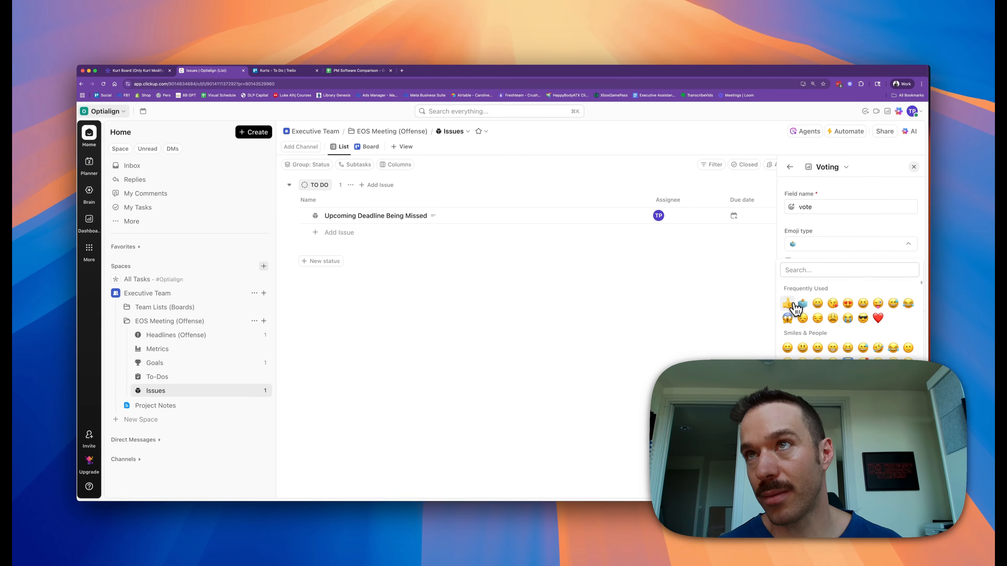
{"action": "left_click", "coordinate": [816, 207]}
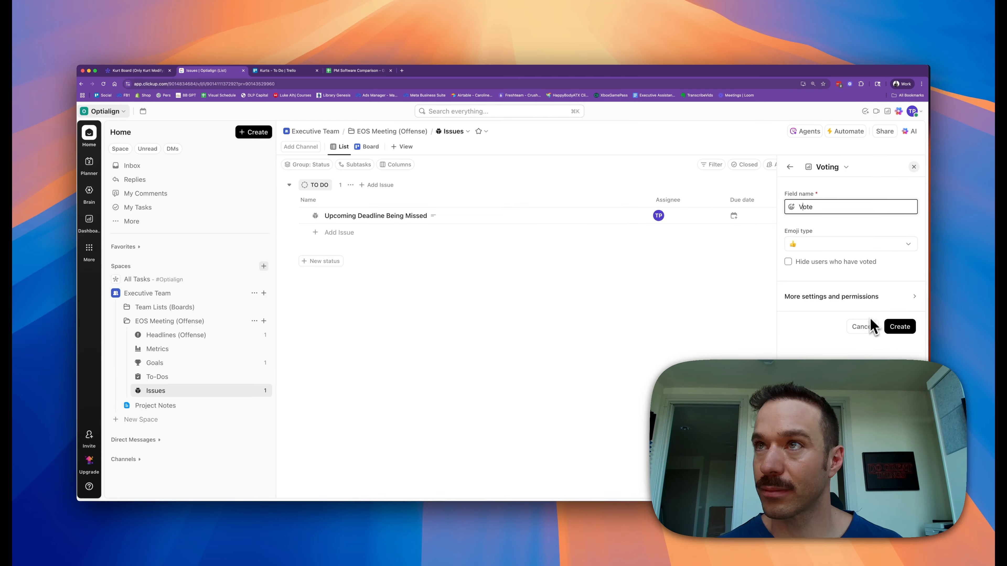
{"action": "left_click", "coordinate": [896, 328]}
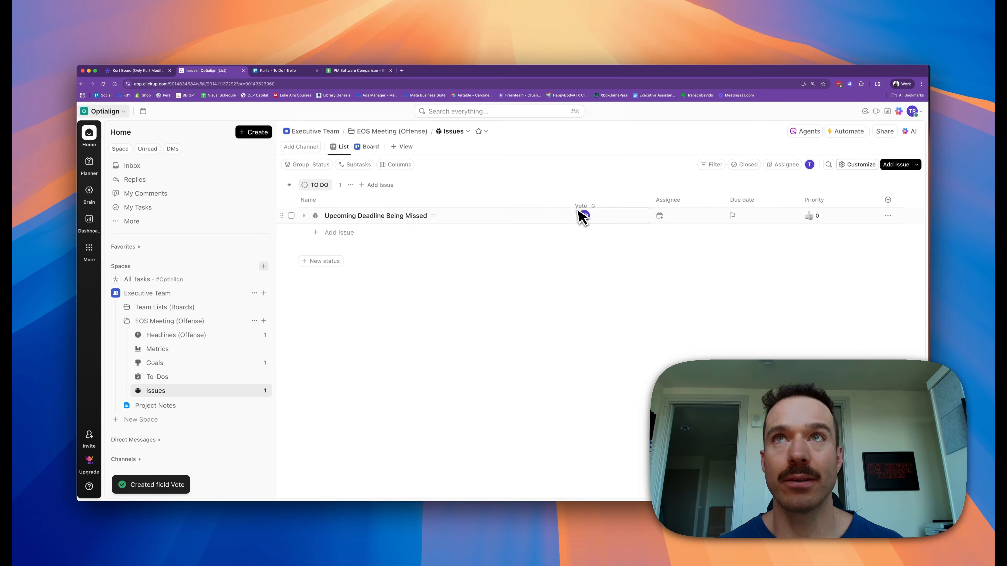
Step: Check the Vote field in the "Upcoming Deadline Being Missed" issue's details, and add a vote to that issue in the list
{"action": "left_click", "coordinate": [402, 217]}
{"action": "scroll", "coordinate": [309, 385], "scroll_direction": "down", "scroll_amount": 5}
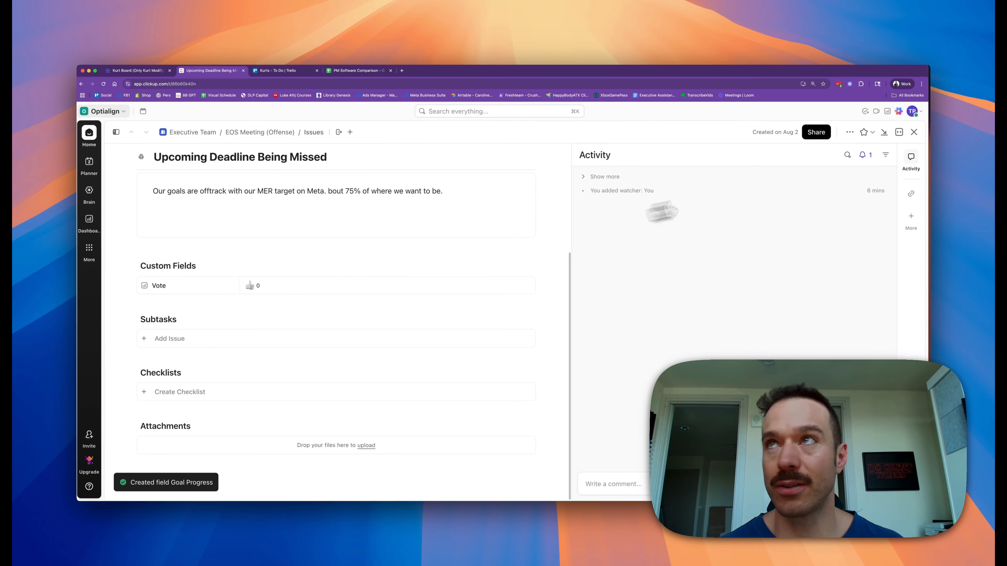
{"action": "left_click", "coordinate": [914, 132]}
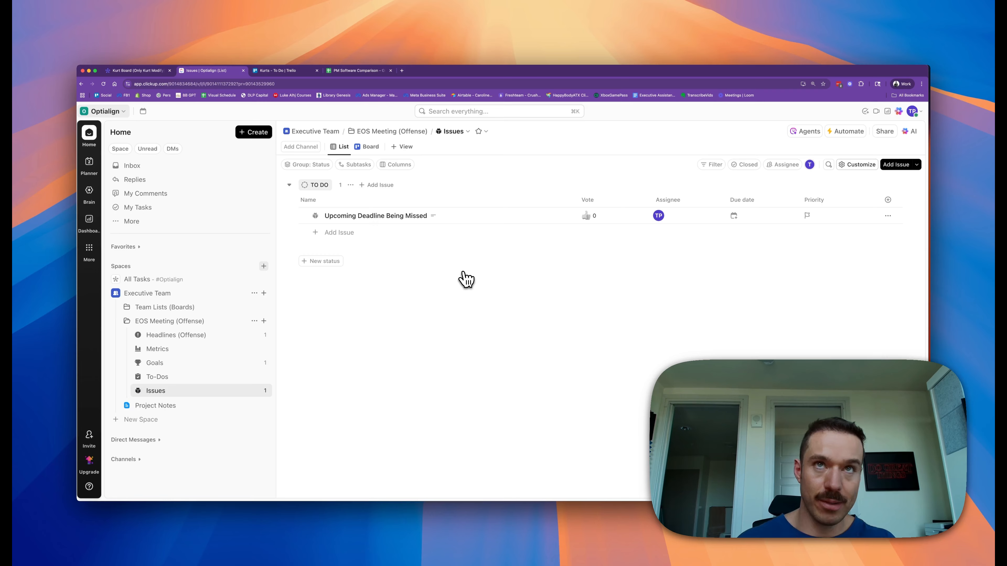
{"action": "left_click", "coordinate": [586, 218]}
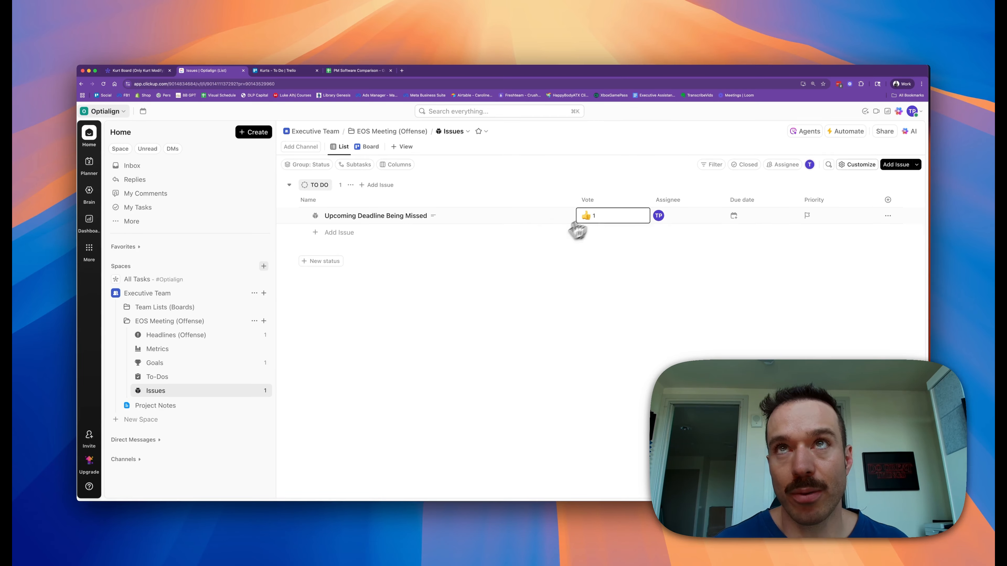
Step: Add an issue named "2nd Issue less important" and assign it to yourself
{"action": "left_click", "coordinate": [351, 234]}
{"action": "type", "text": "2nd Issue less imp"}
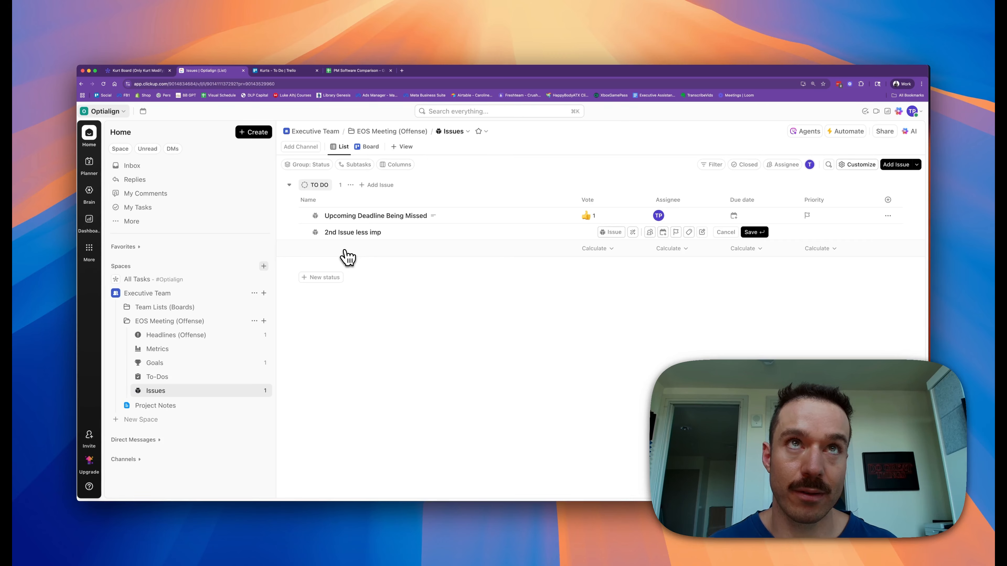
{"action": "type", "text": "ortant"}
{"action": "key", "text": "Return"}
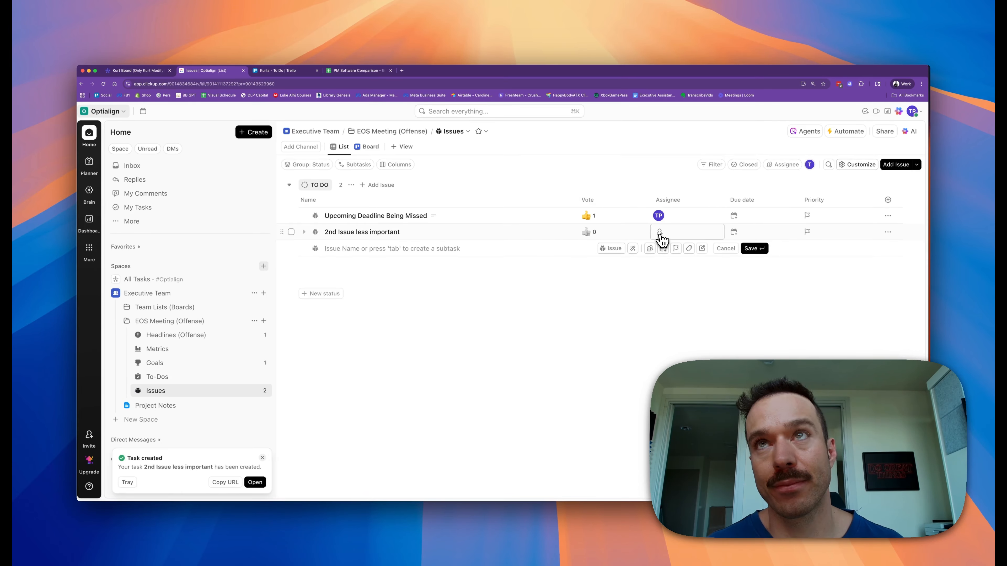
{"action": "left_click", "coordinate": [659, 234]}
{"action": "left_click", "coordinate": [673, 279]}
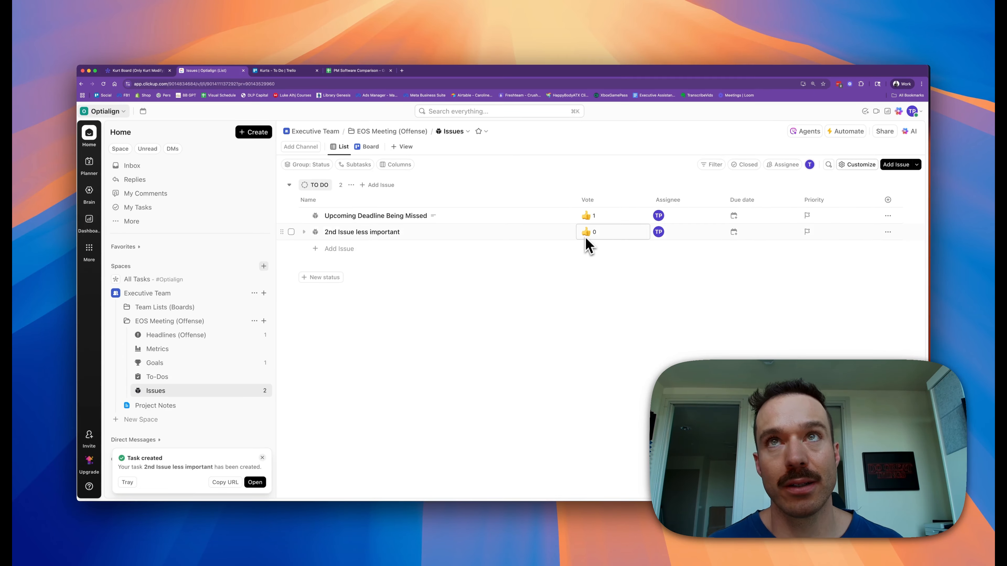
Step: Sort the entire Issues list by the Vote column in descending order
{"action": "left_click", "coordinate": [588, 200]}
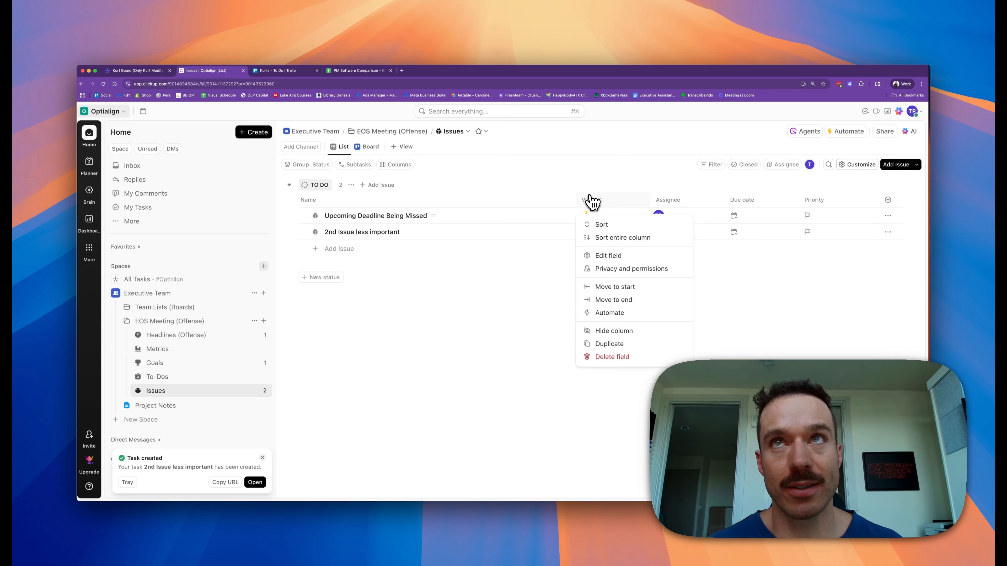
{"action": "left_click", "coordinate": [607, 235]}
{"action": "left_click", "coordinate": [594, 186]}
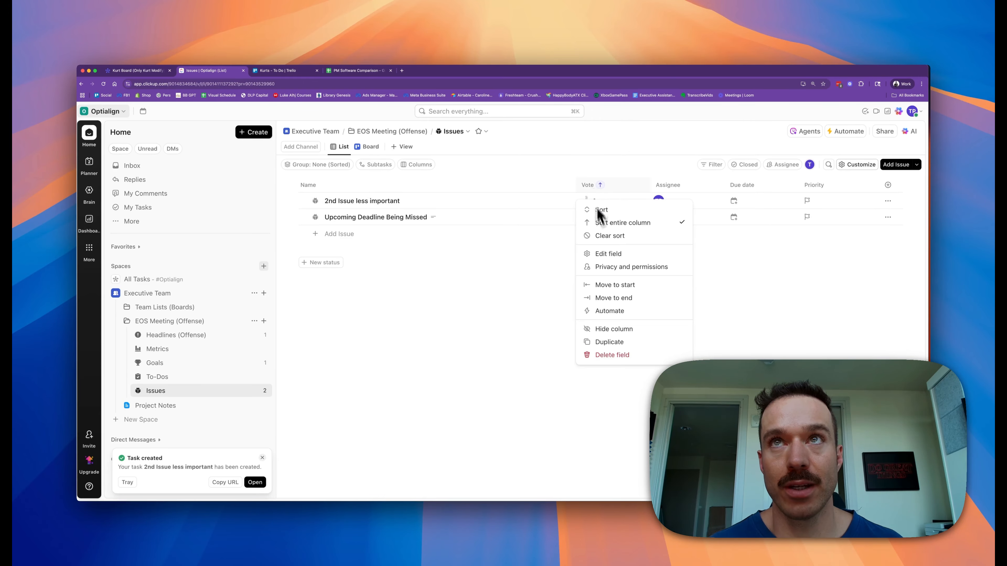
{"action": "left_click", "coordinate": [607, 225]}
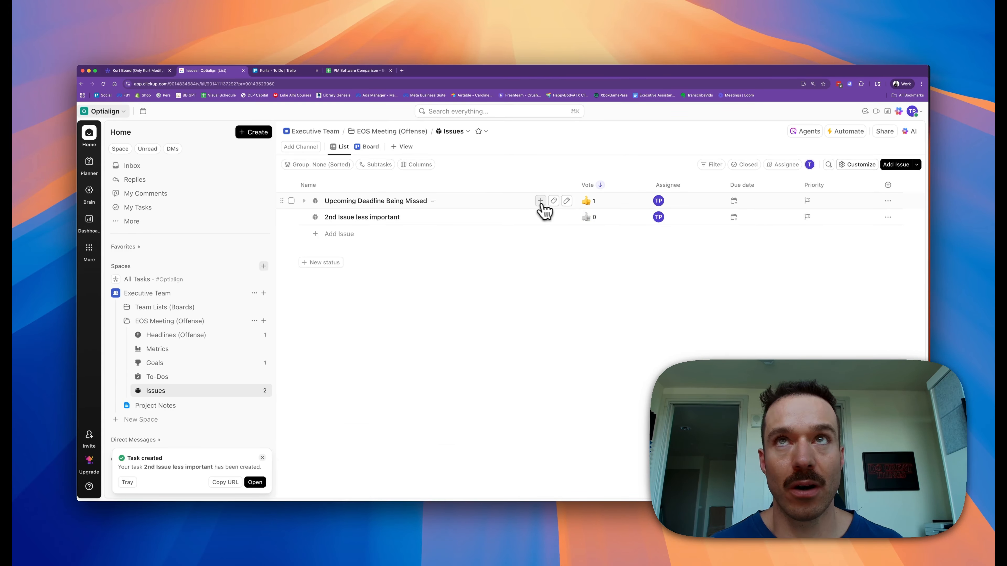
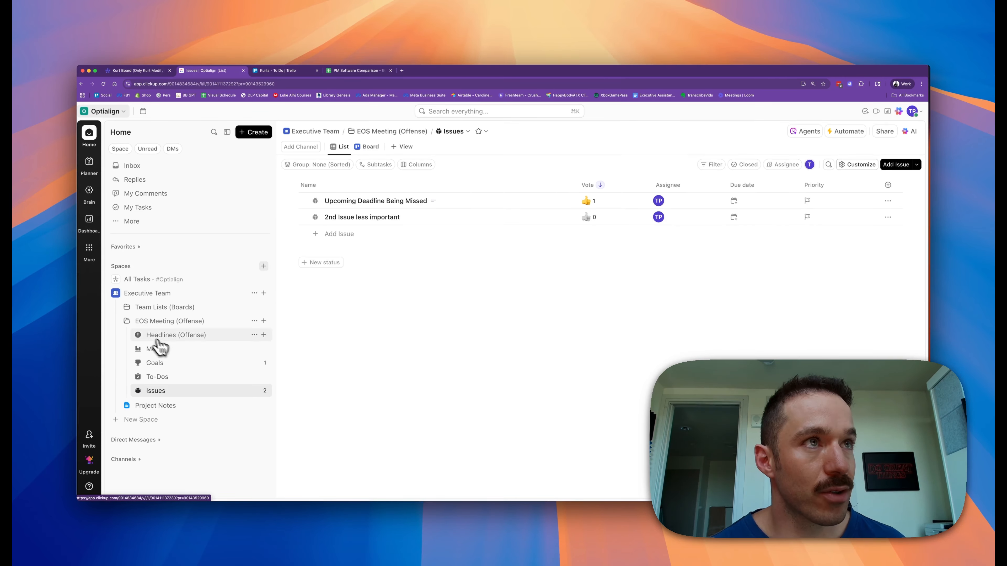
Step: Review the Headlines (Offense) and Metrics lists, and move the Goals list above Metrics in the EOS Meeting (Offense) folder
{"action": "left_click", "coordinate": [131, 325]}
{"action": "left_click", "coordinate": [131, 324]}
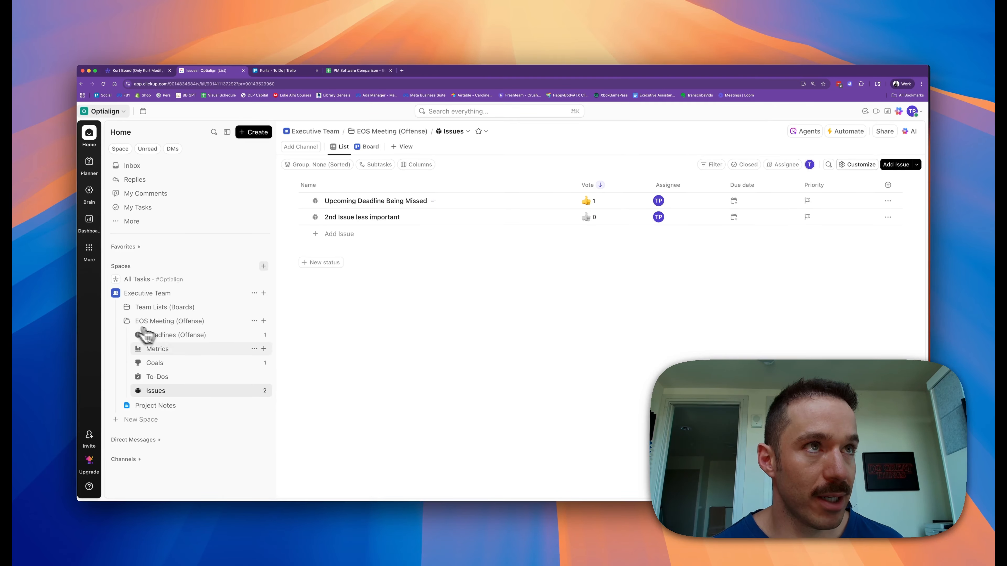
{"action": "left_click", "coordinate": [174, 338]}
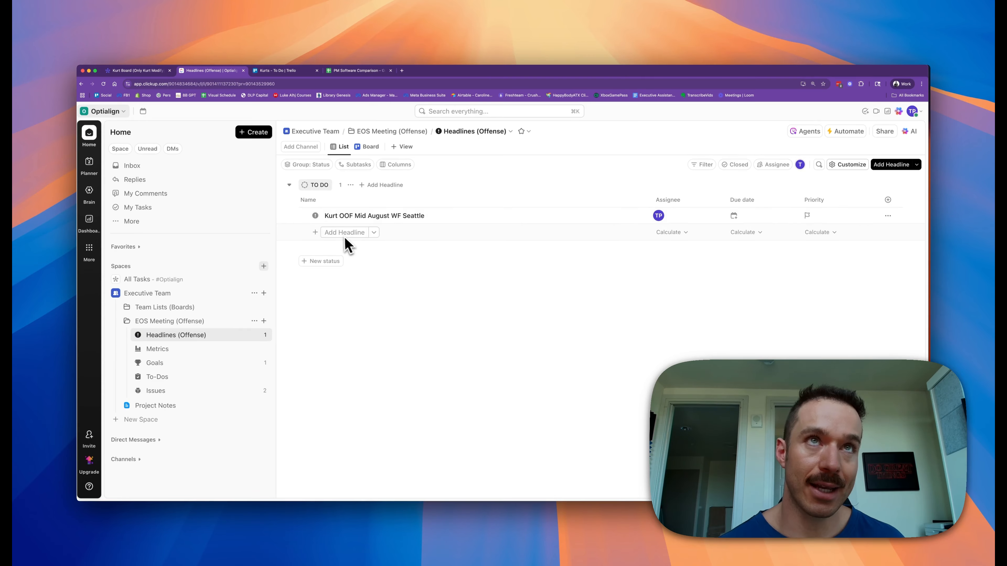
{"action": "left_click", "coordinate": [182, 352]}
{"action": "left_click", "coordinate": [208, 338]}
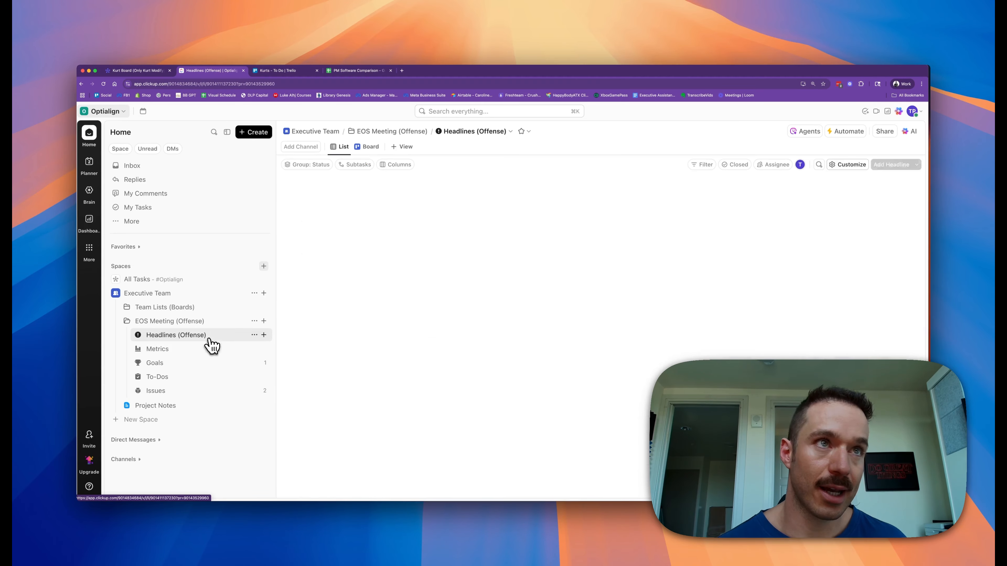
{"action": "left_click", "coordinate": [190, 352]}
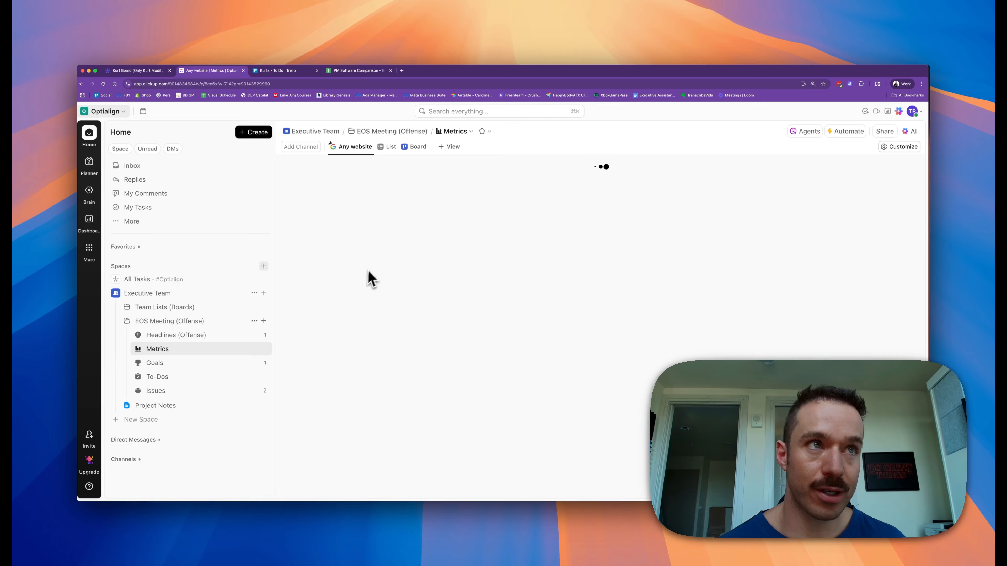
{"action": "left_click_drag", "start_coordinate": [148, 365], "coordinate": [154, 349]}
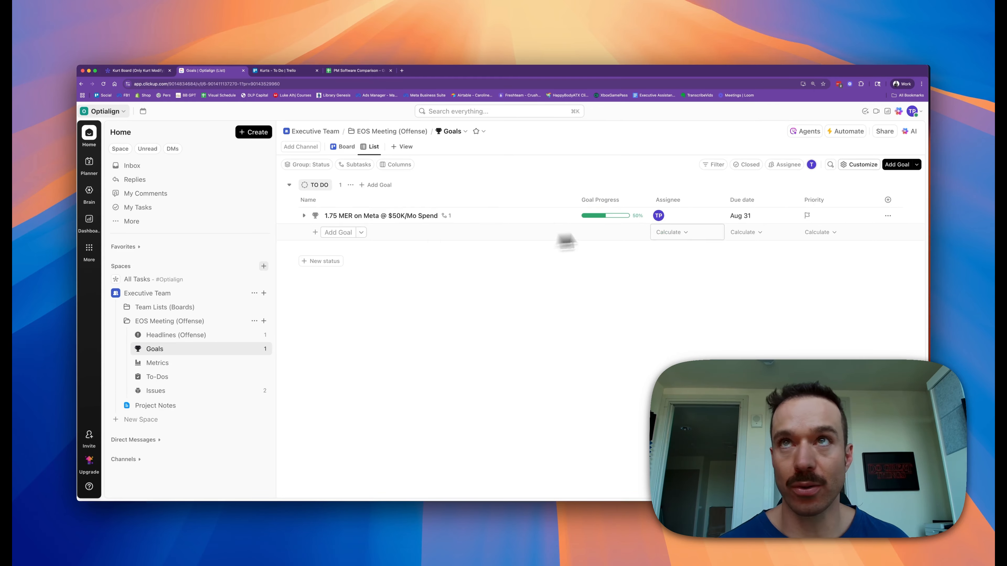
{"action": "left_click", "coordinate": [892, 201]}
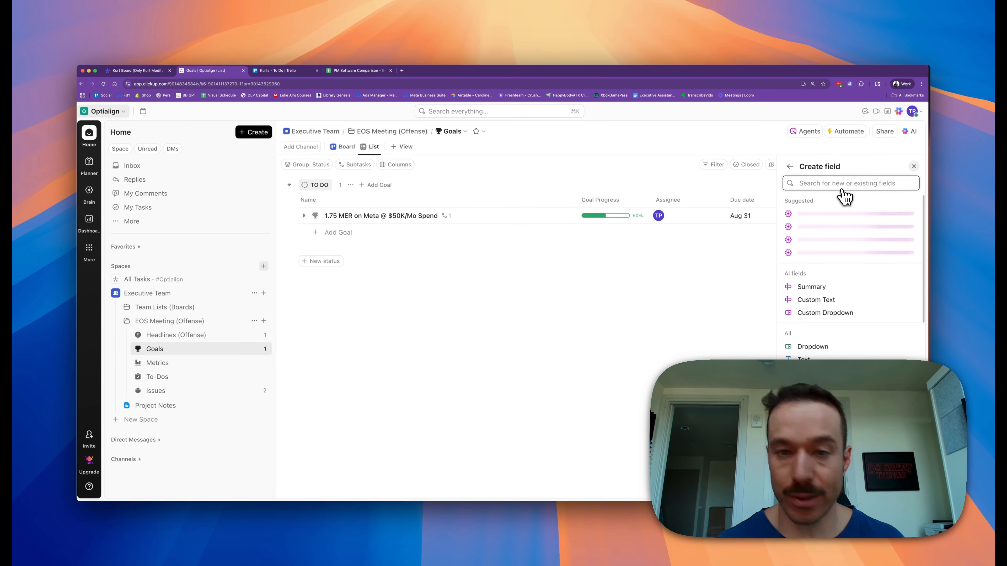
{"action": "type", "text": "on tra"}
{"action": "key", "text": "Escape"}
{"action": "key", "text": "Escape"}
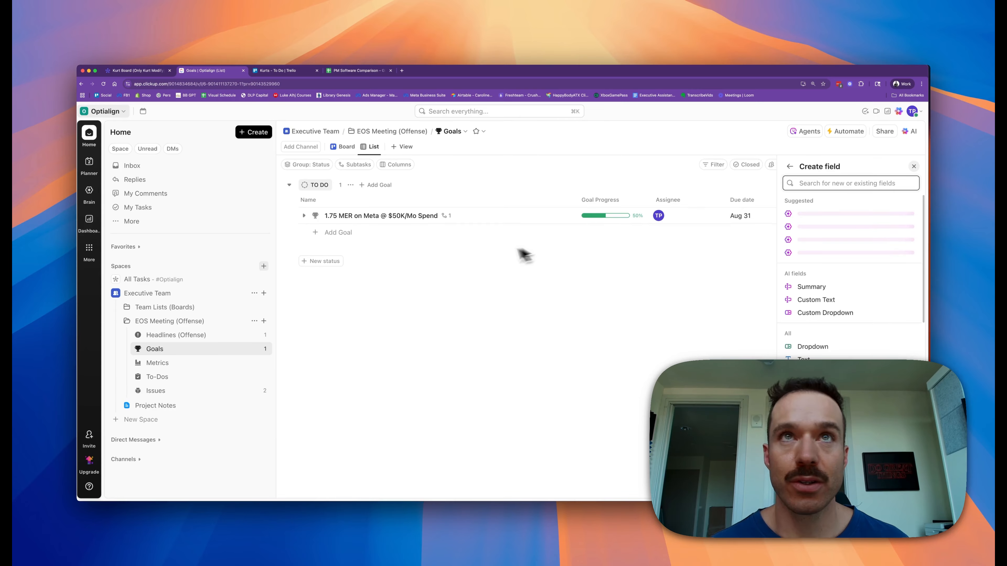
Step: In the details of the "1.75 MER on Meta @ $50K/Mo Spend" goal, start an AI Custom Dropdown field named "Goal Status"
{"action": "left_click", "coordinate": [384, 218]}
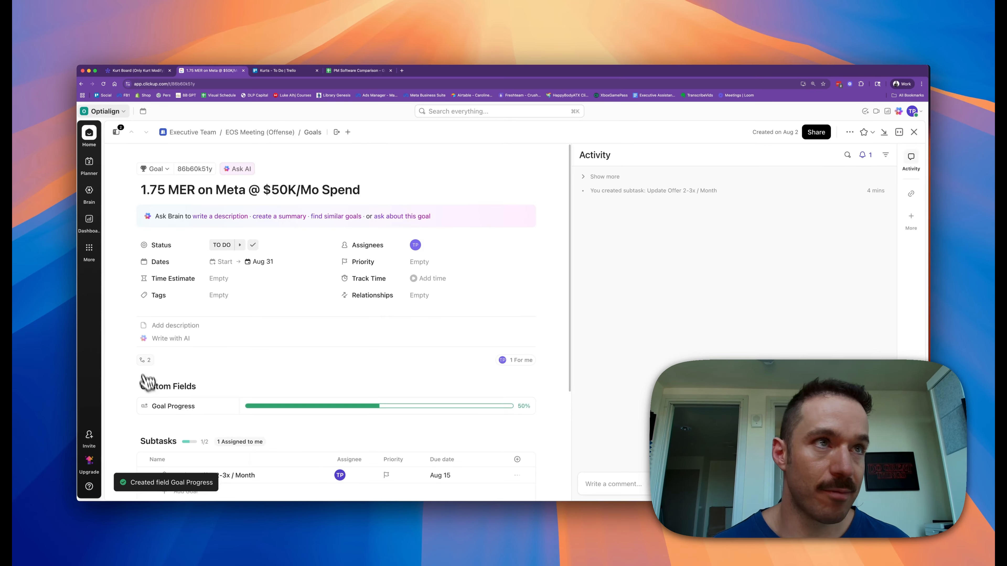
{"action": "scroll", "coordinate": [162, 387], "scroll_direction": "down", "scroll_amount": 4}
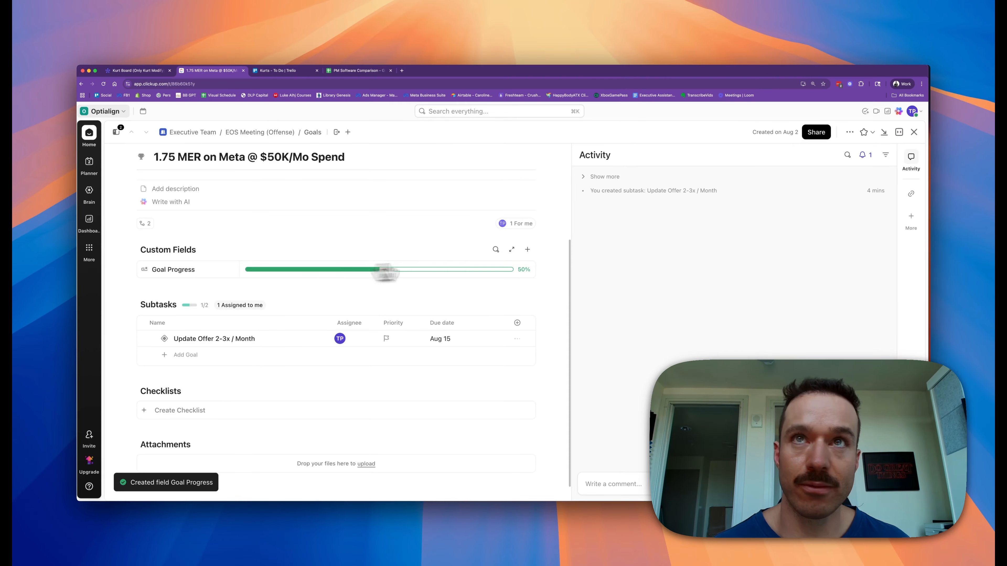
{"action": "left_click", "coordinate": [527, 250]}
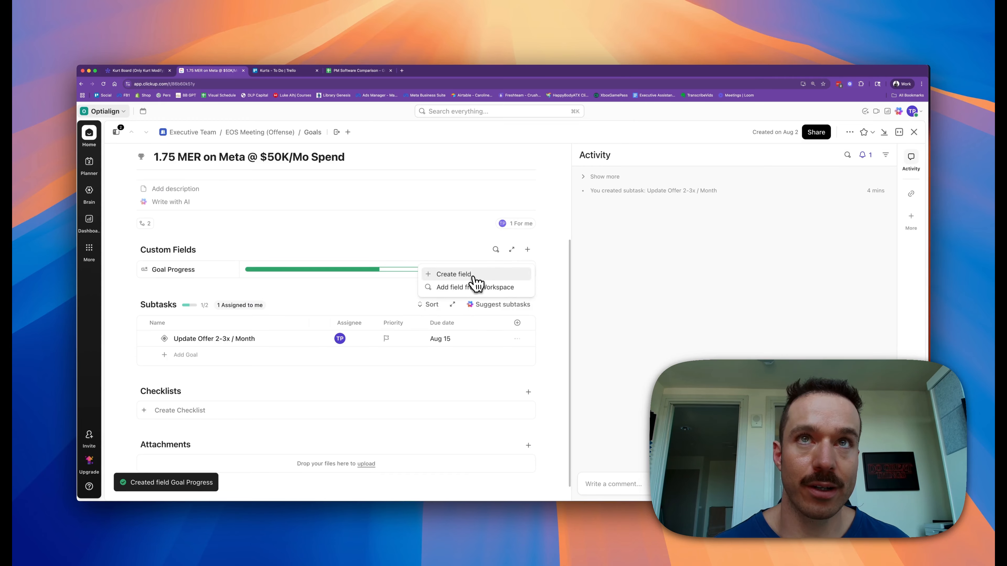
{"action": "left_click", "coordinate": [367, 362]}
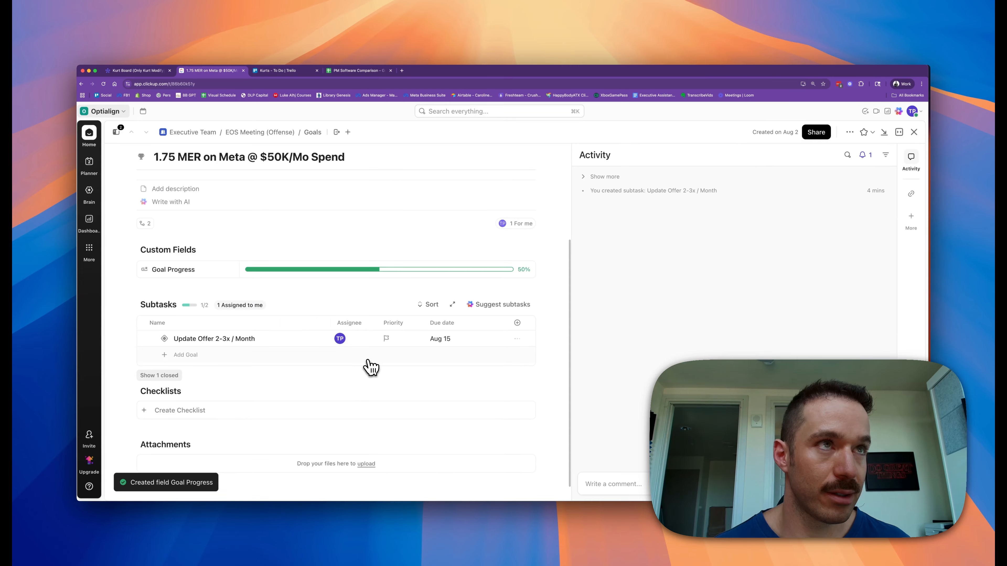
{"action": "scroll", "coordinate": [354, 391], "scroll_direction": "down", "scroll_amount": 1}
{"action": "scroll", "coordinate": [353, 394], "scroll_direction": "up", "scroll_amount": 1}
{"action": "scroll", "coordinate": [356, 399], "scroll_direction": "up", "scroll_amount": 3}
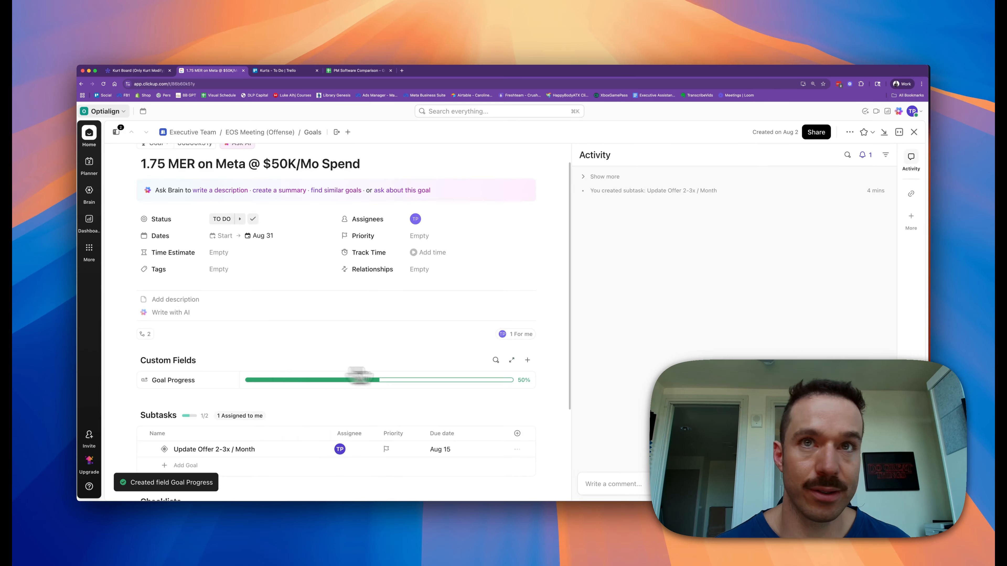
{"action": "left_click", "coordinate": [527, 361]}
{"action": "left_click", "coordinate": [482, 386]}
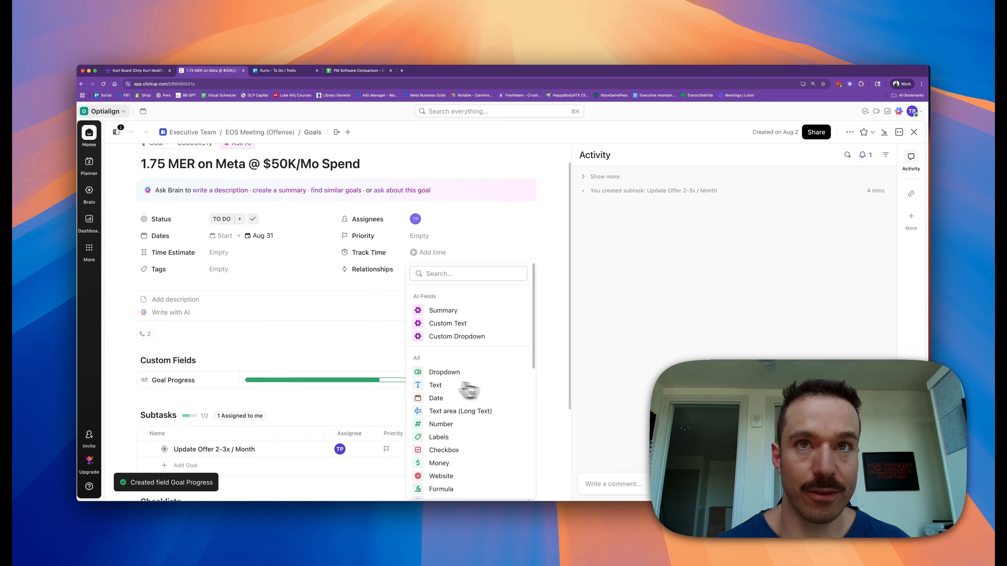
{"action": "type", "text": "drop"}
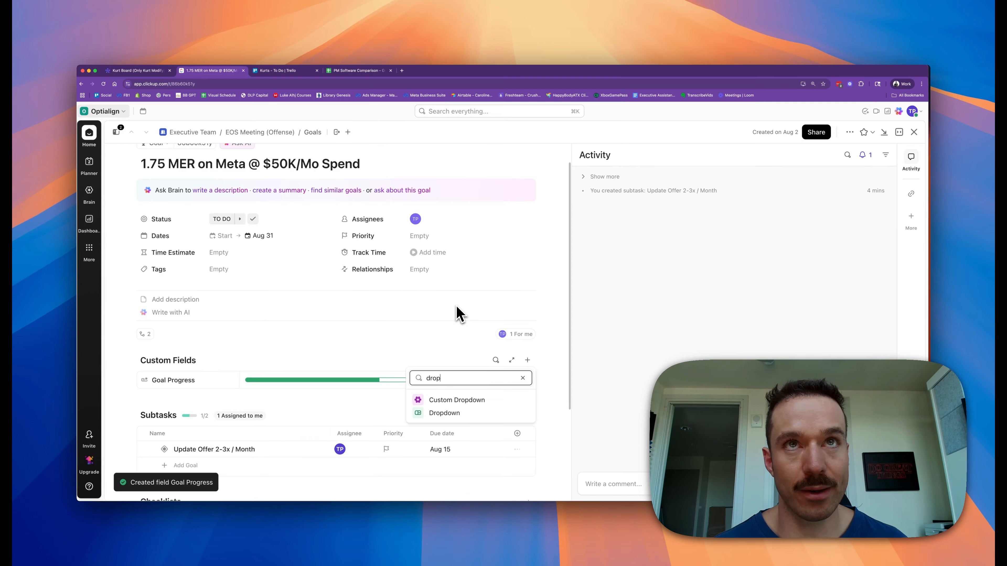
{"action": "left_click", "coordinate": [457, 401]}
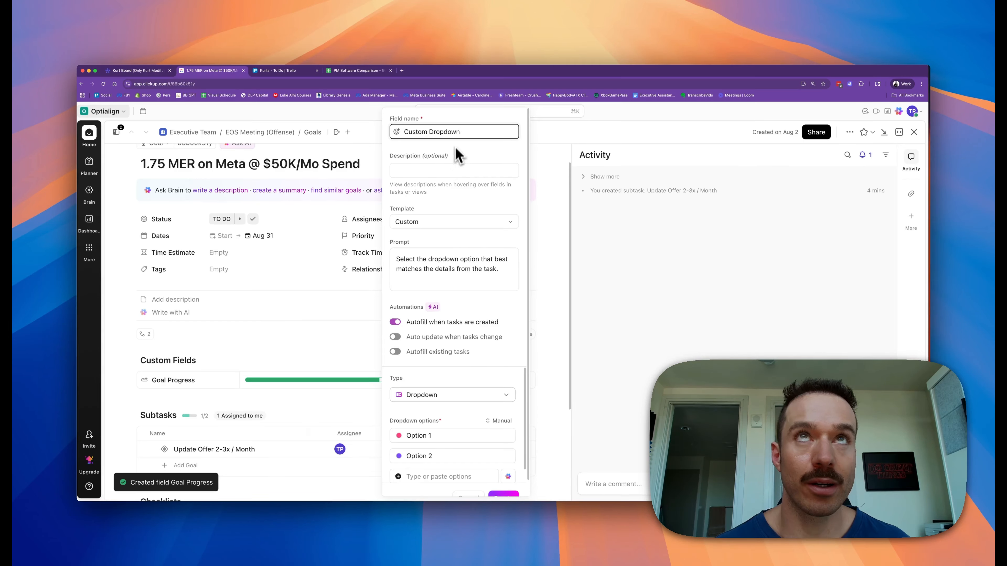
{"action": "triple_click", "coordinate": [458, 137]}
{"action": "type", "text": "Goal Status"}
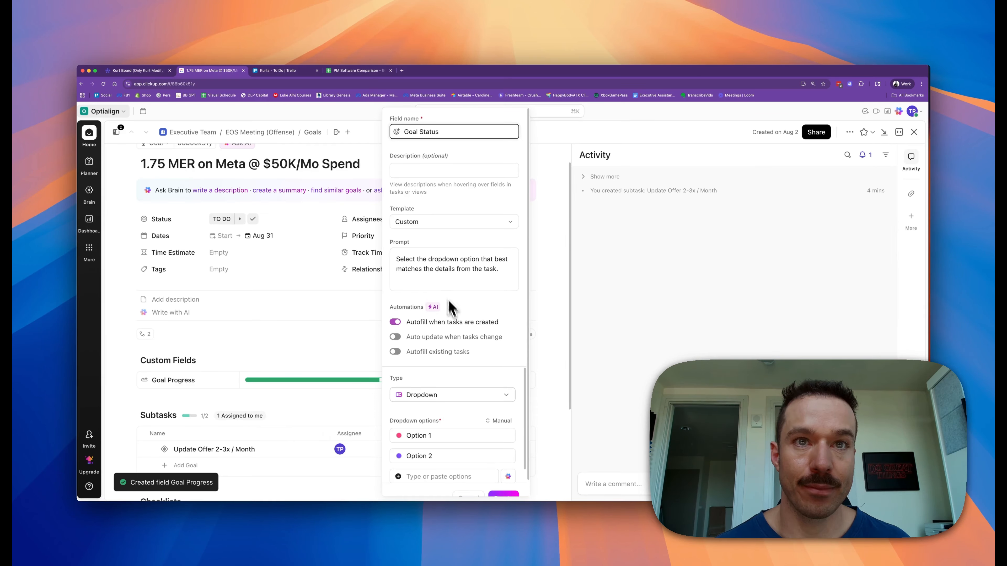
Step: Give the Goal Status field the dropdown options "On Track", "Off Track" and "Not Started"
{"action": "scroll", "coordinate": [451, 308], "scroll_direction": "down", "scroll_amount": 1}
{"action": "left_click", "coordinate": [464, 419]}
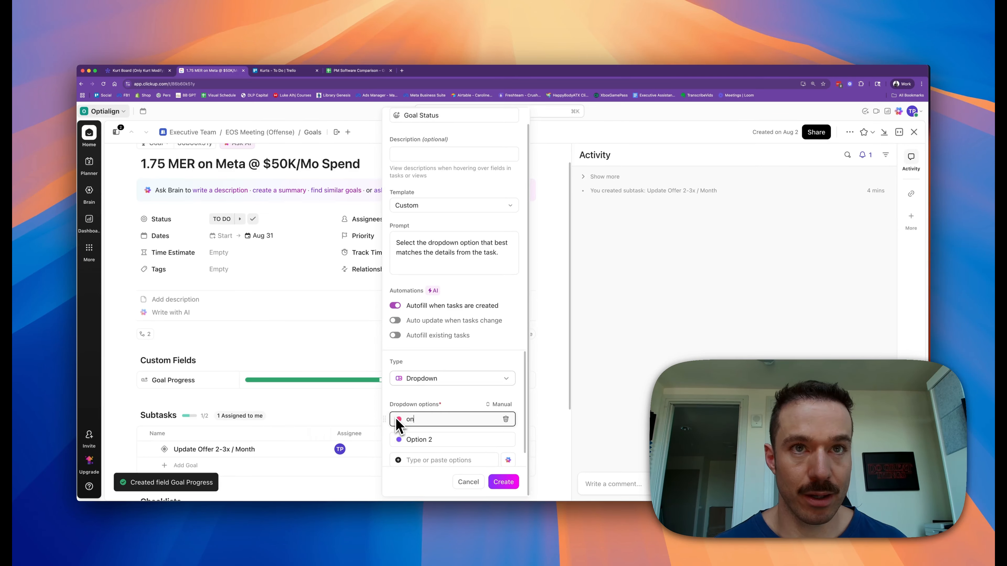
{"action": "type", "text": "o"}
{"action": "key", "text": "BackSpace"}
{"action": "type", "text": "On Track"}
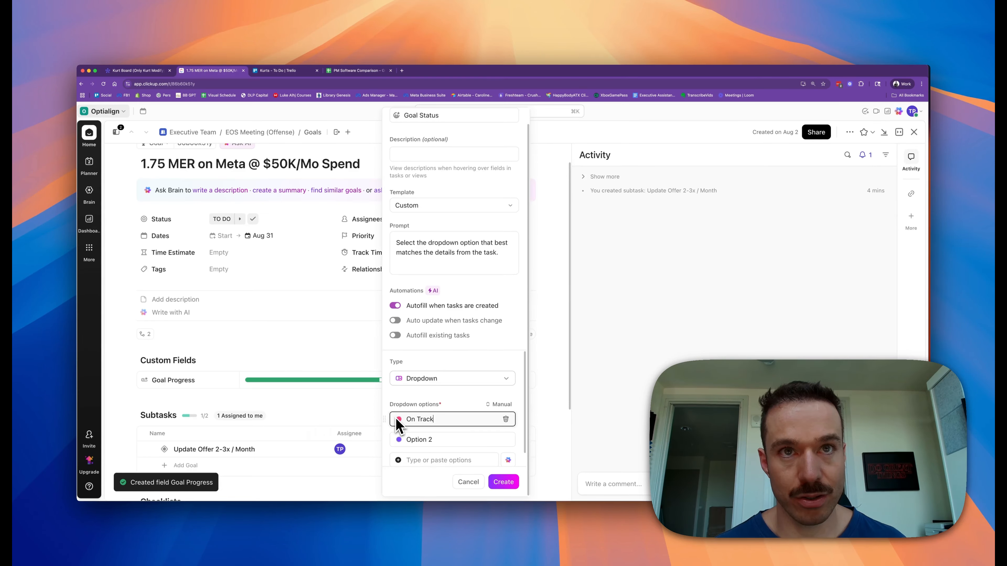
{"action": "left_click", "coordinate": [406, 441]}
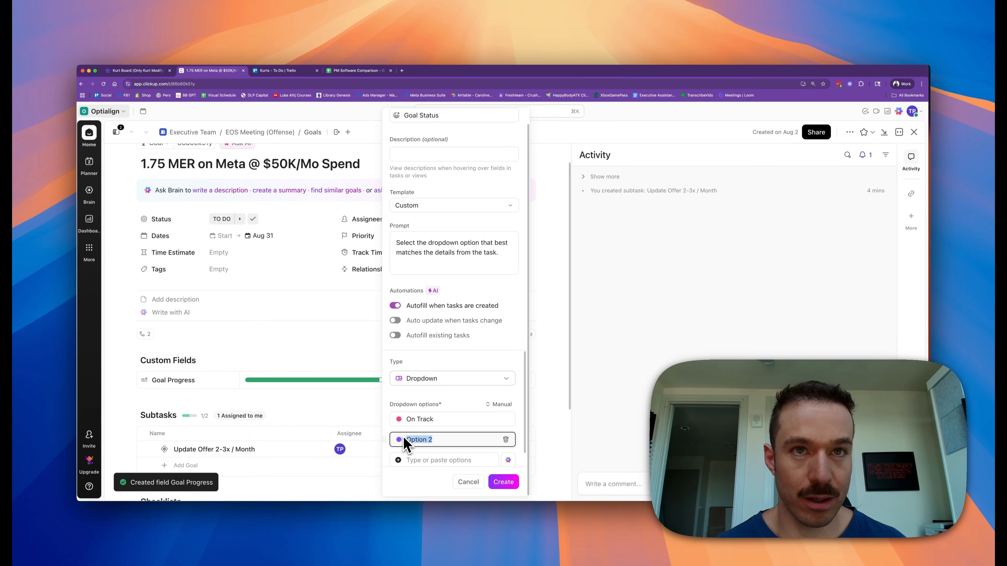
{"action": "left_click", "coordinate": [425, 461]}
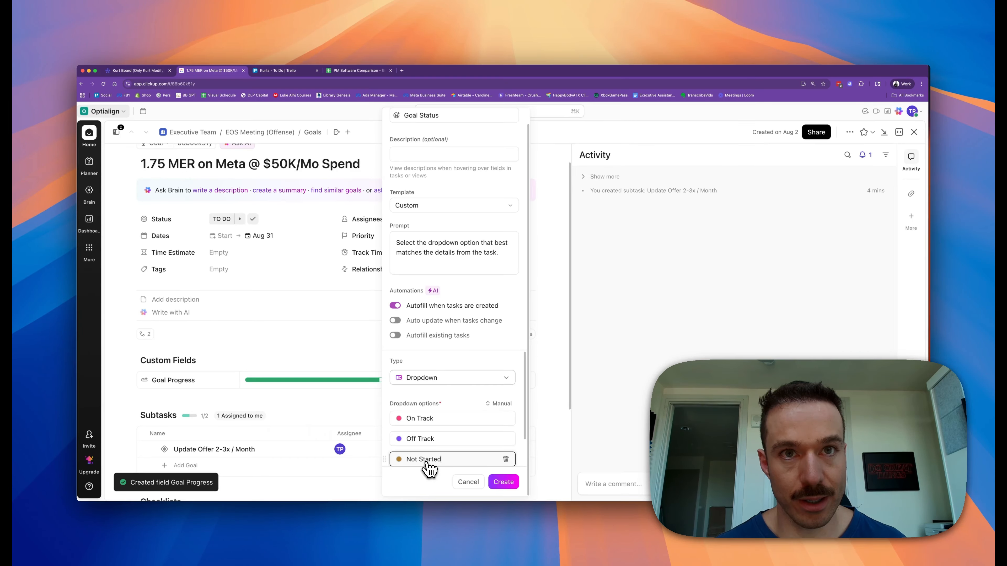
Step: Color Not Started yellow, Off Track dark orange and On Track green, and create the field before closing the goal's details
{"action": "left_click", "coordinate": [398, 459]}
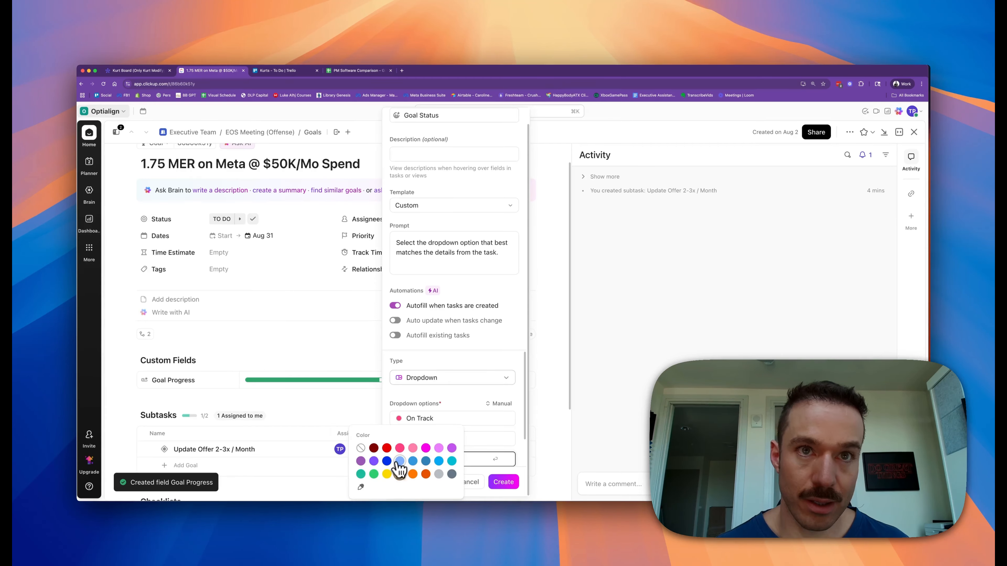
{"action": "left_click", "coordinate": [390, 475]}
{"action": "left_click", "coordinate": [399, 439]}
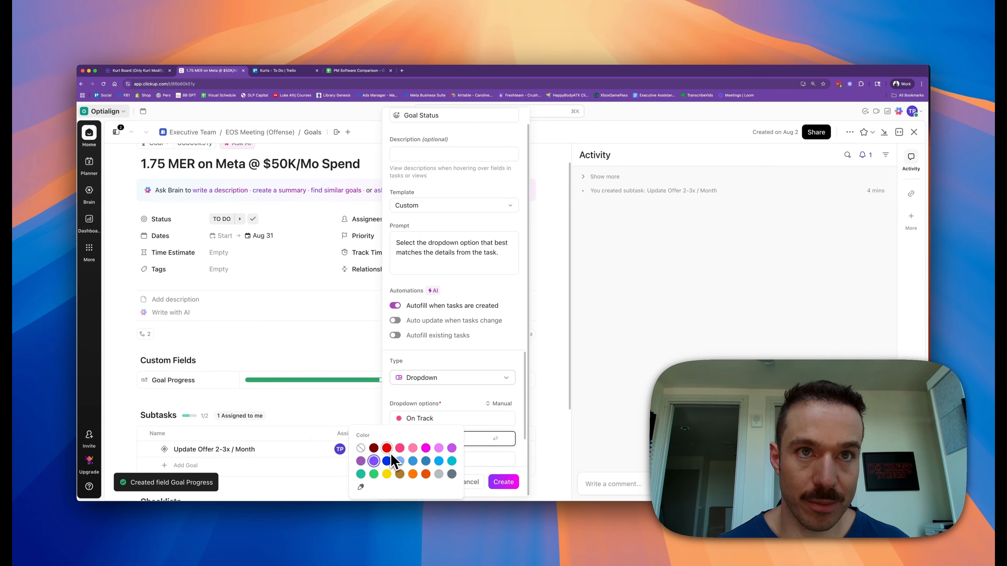
{"action": "left_click", "coordinate": [426, 474]}
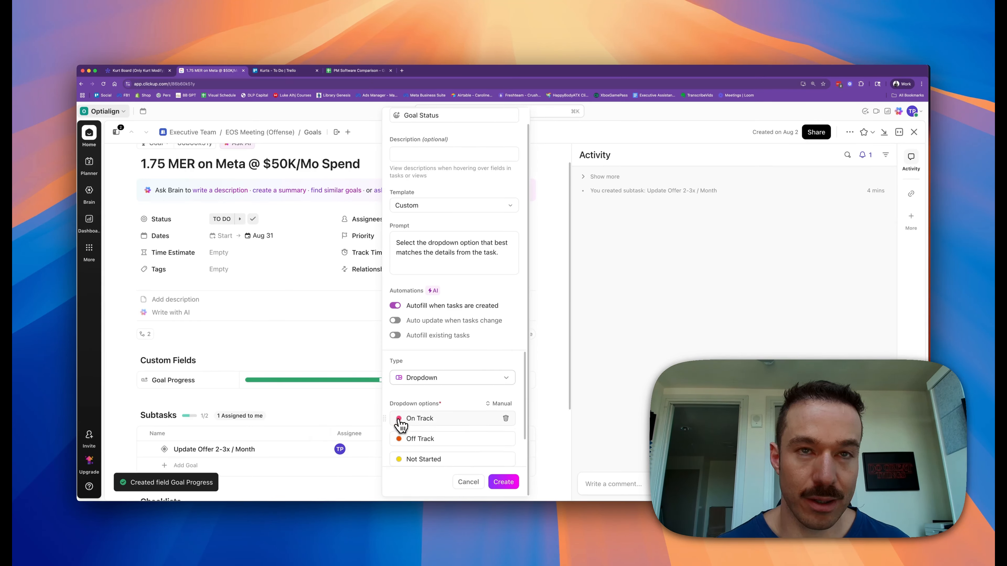
{"action": "left_click", "coordinate": [399, 419]}
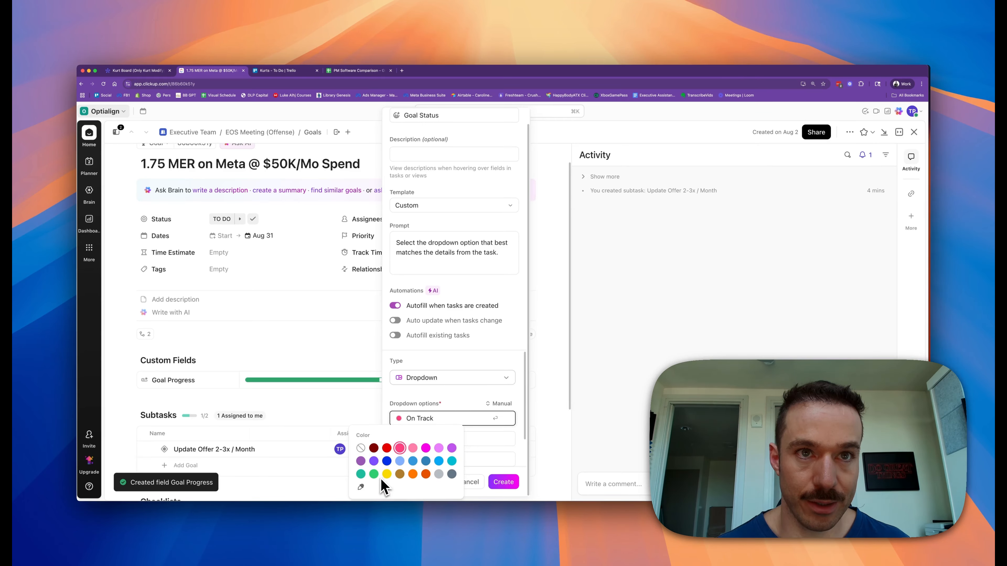
{"action": "left_click", "coordinate": [374, 474]}
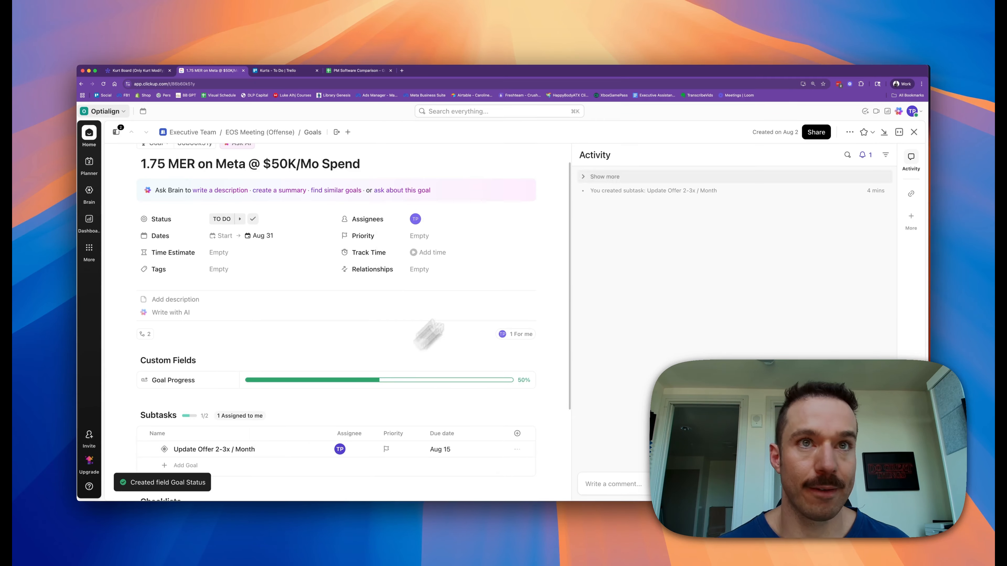
{"action": "left_click", "coordinate": [914, 132]}
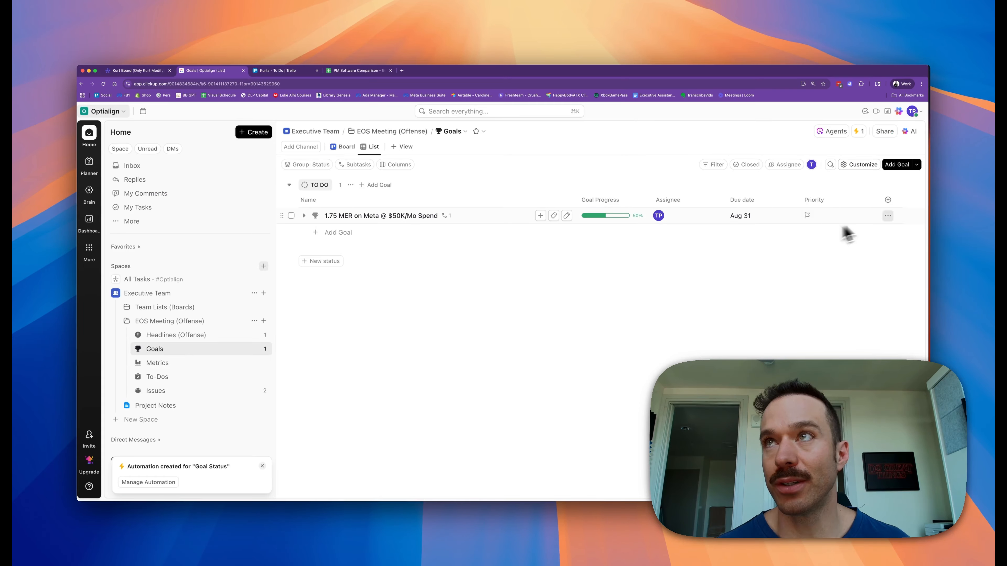
Step: Show the Goal Status field as a column in the Goals list and place it directly after Goal Progress
{"action": "left_click", "coordinate": [891, 202]}
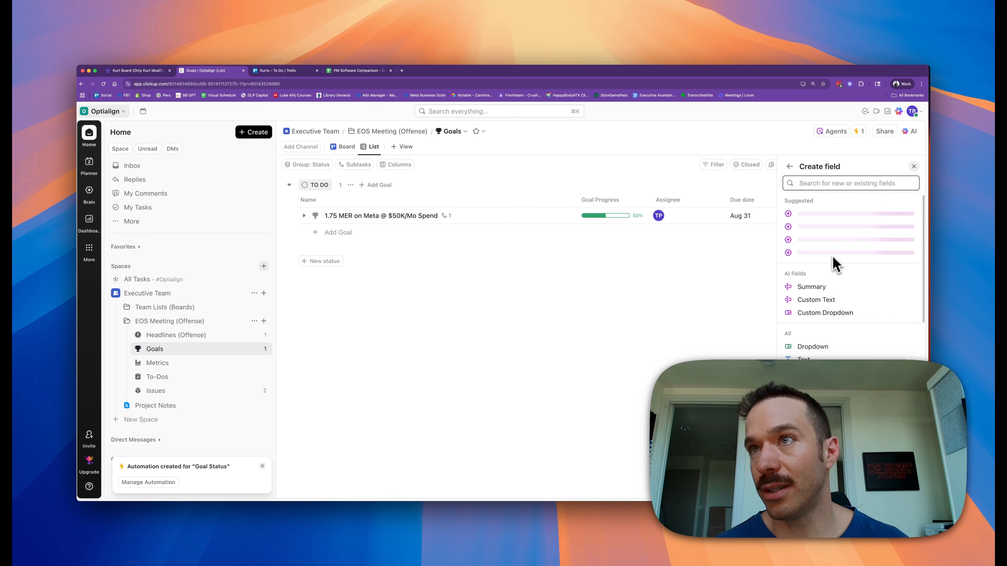
{"action": "type", "text": "status"}
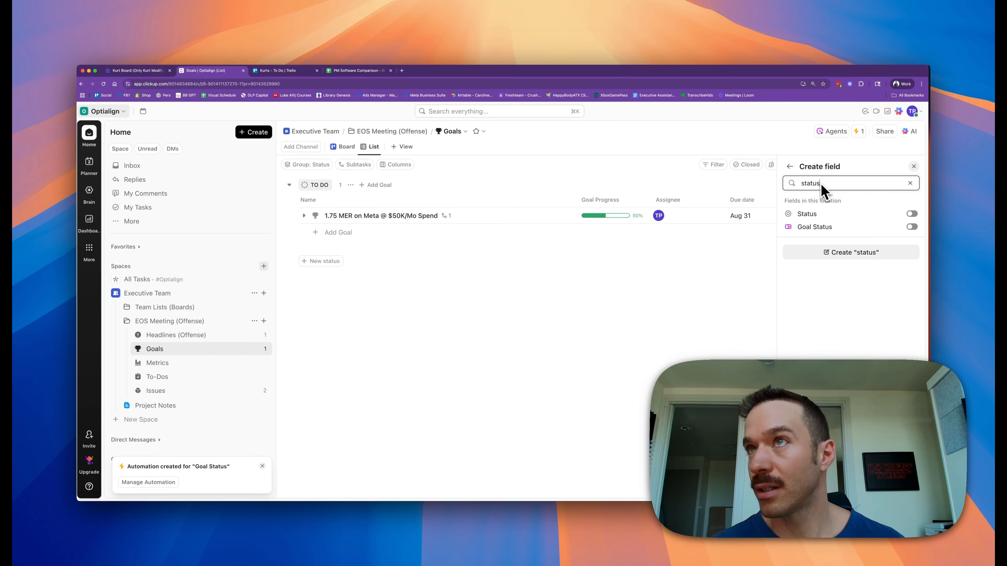
{"action": "left_click", "coordinate": [912, 227]}
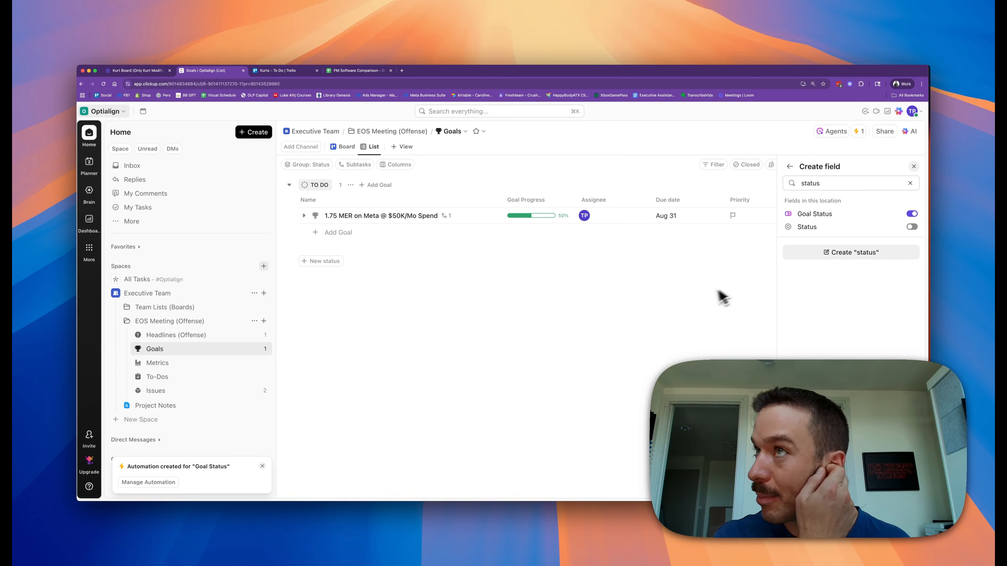
{"action": "left_click", "coordinate": [712, 317]}
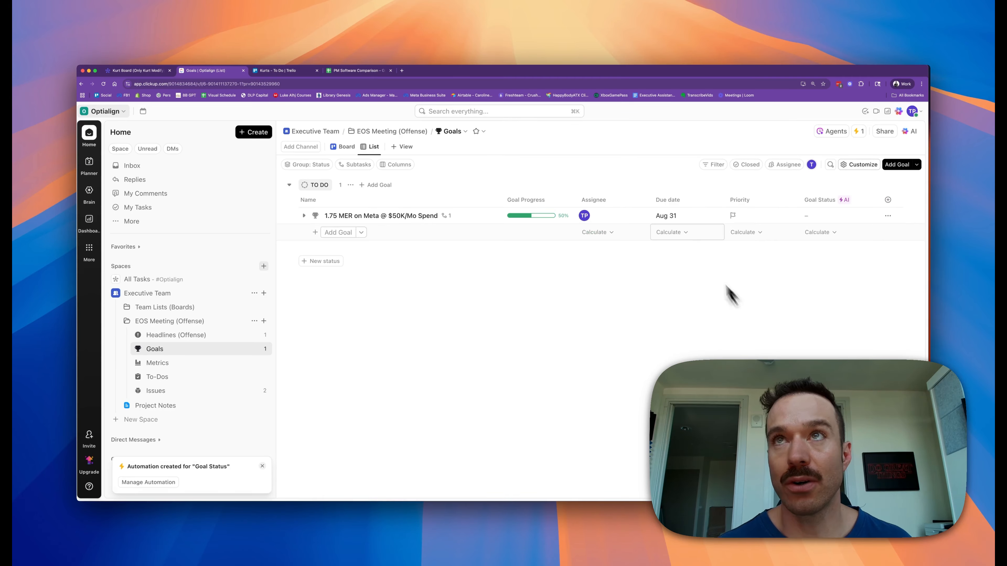
{"action": "left_click_drag", "start_coordinate": [840, 206], "coordinate": [620, 228]}
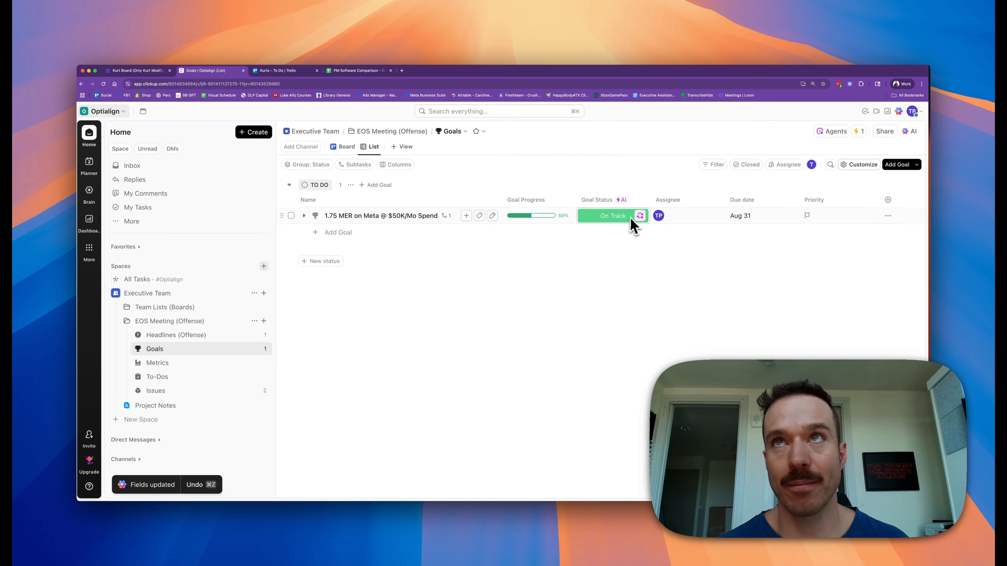
Step: Fill the goal's Goal Status with AI, and manually change it to Not Started and back to On Track
{"action": "left_click", "coordinate": [639, 217]}
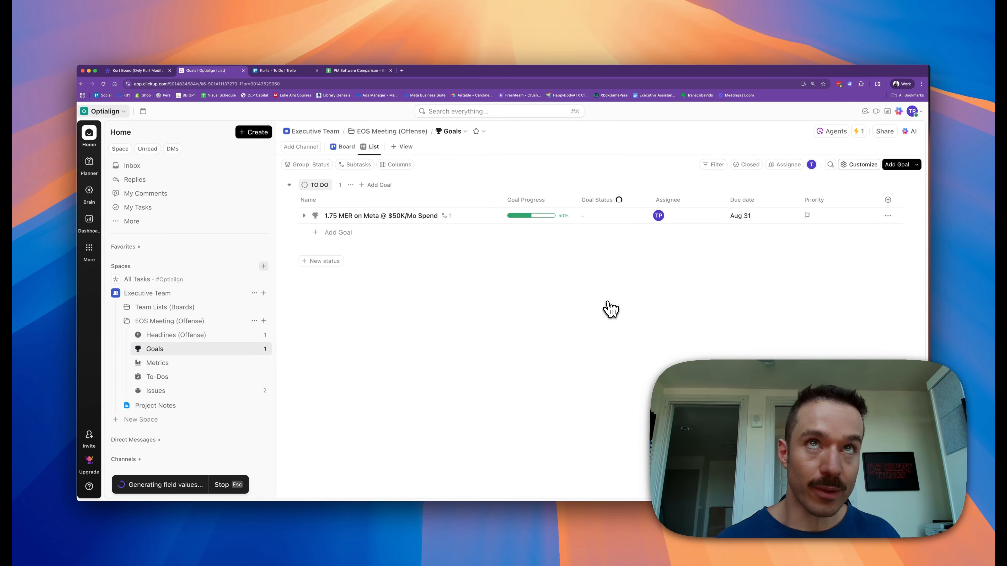
{"action": "left_click", "coordinate": [304, 215]}
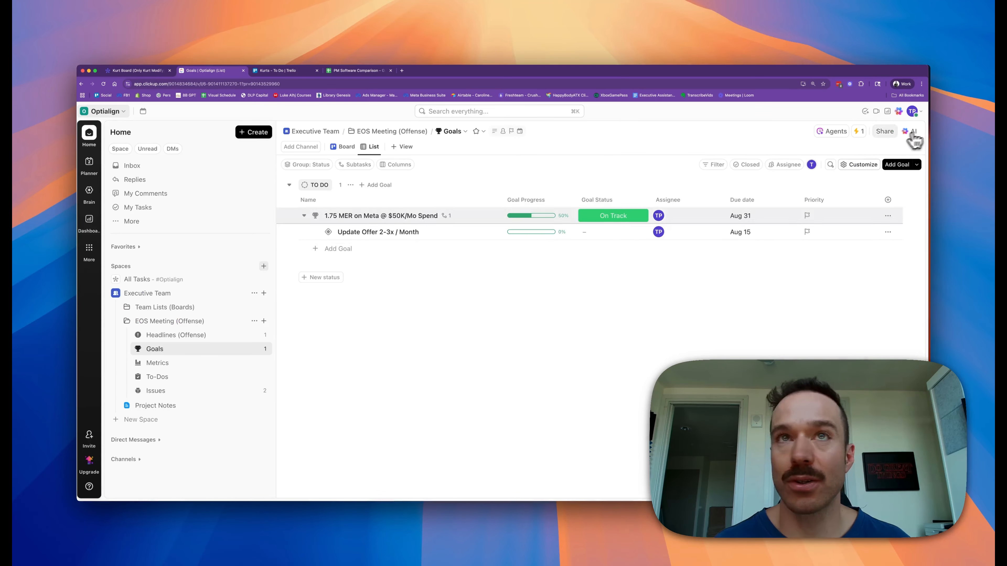
{"action": "left_click", "coordinate": [613, 224]}
{"action": "left_click", "coordinate": [620, 319]}
{"action": "left_click", "coordinate": [614, 226]}
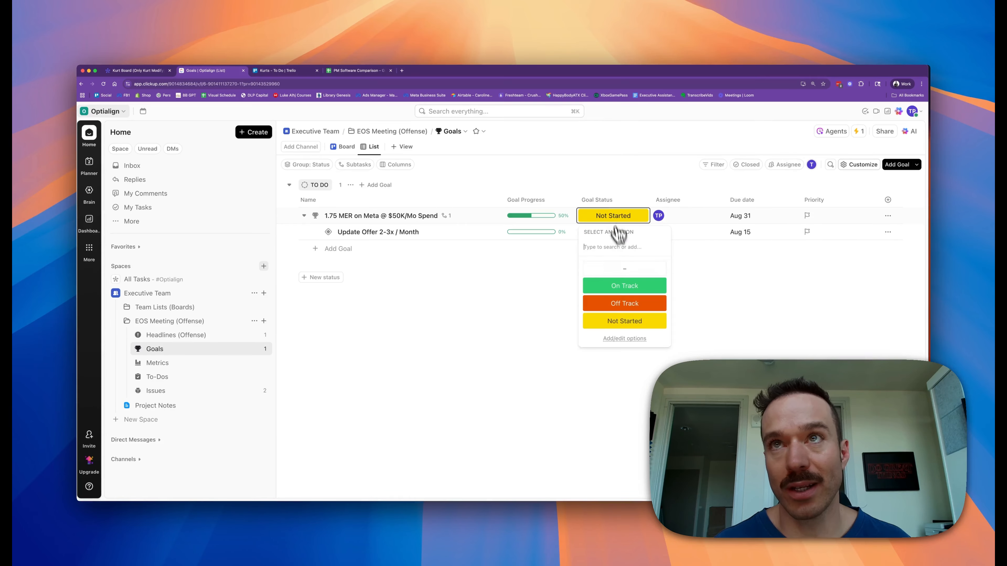
{"action": "left_click", "coordinate": [627, 286]}
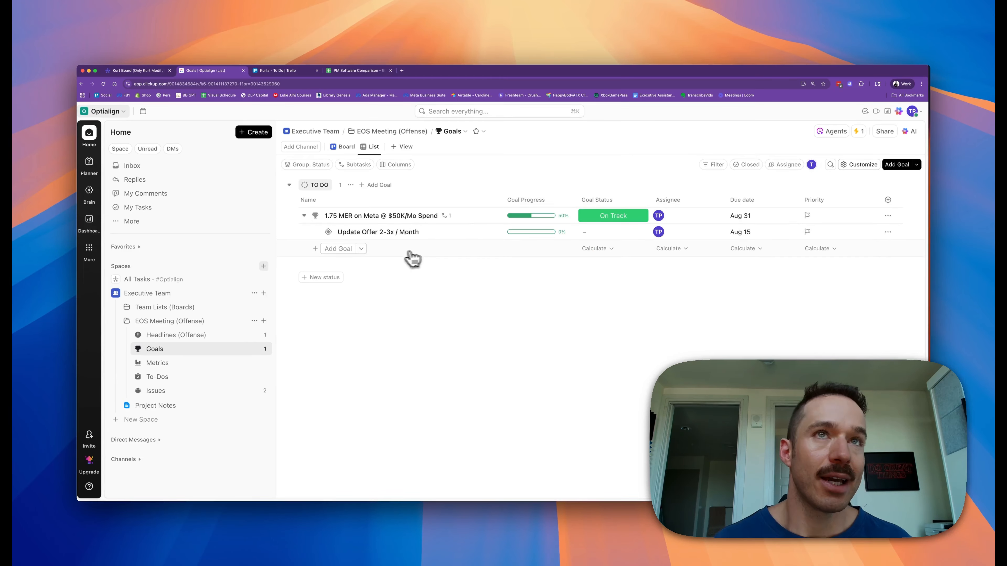
{"action": "left_click", "coordinate": [304, 216]}
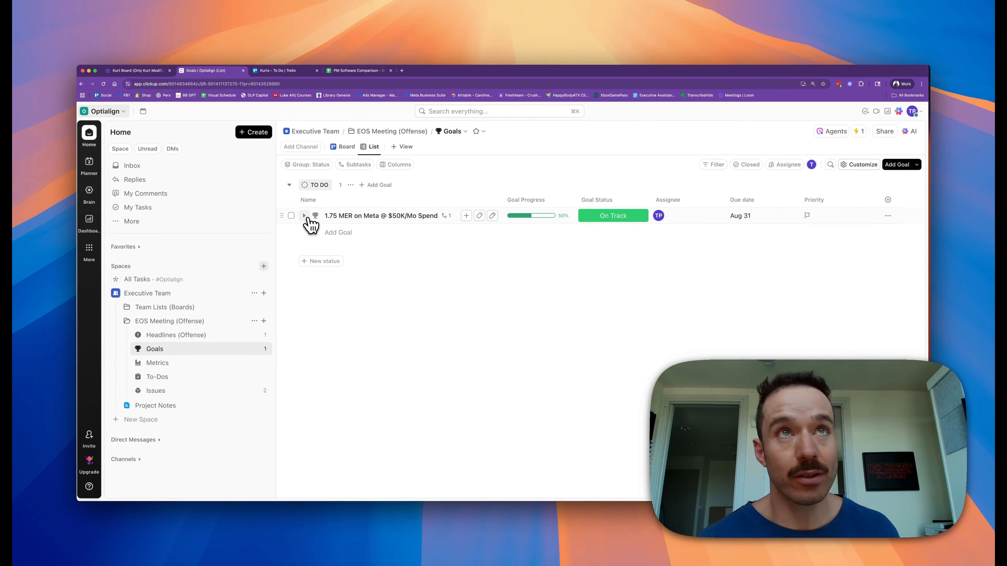
Step: Review the Headlines (Offense), Goals, Metrics and To-Dos lists in the EOS Meeting (Offense) folder
{"action": "left_click", "coordinate": [174, 336]}
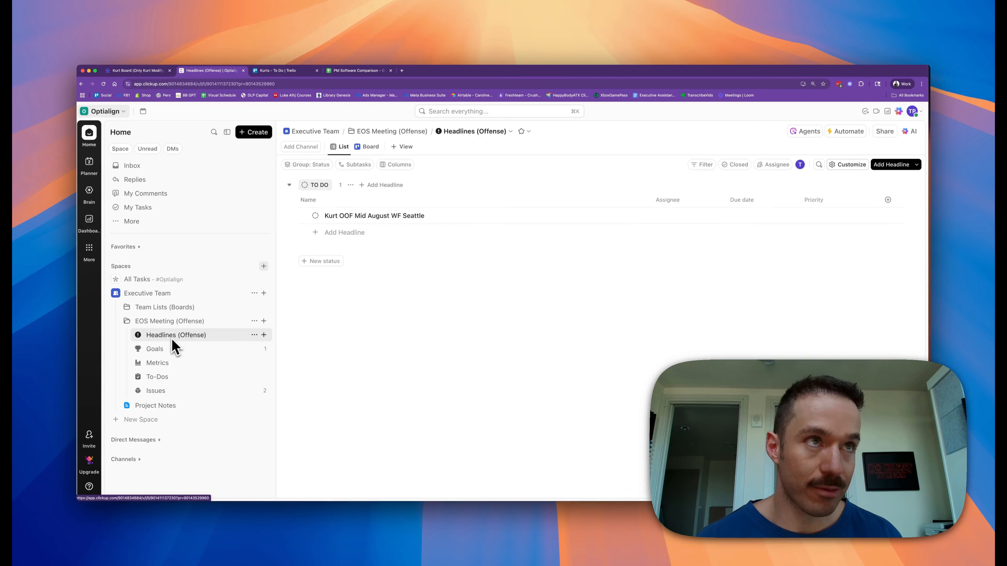
{"action": "left_click", "coordinate": [168, 351]}
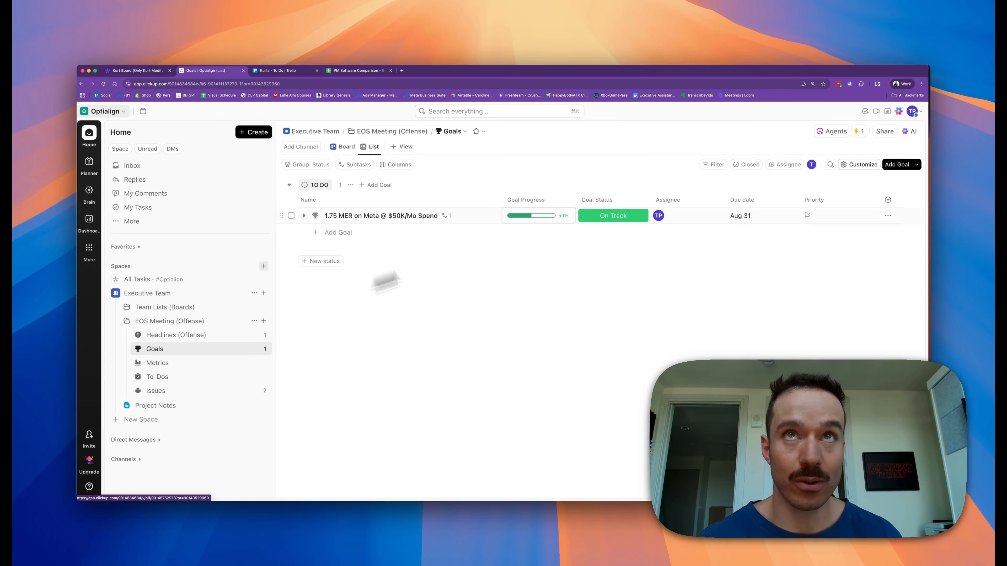
{"action": "left_click", "coordinate": [158, 364]}
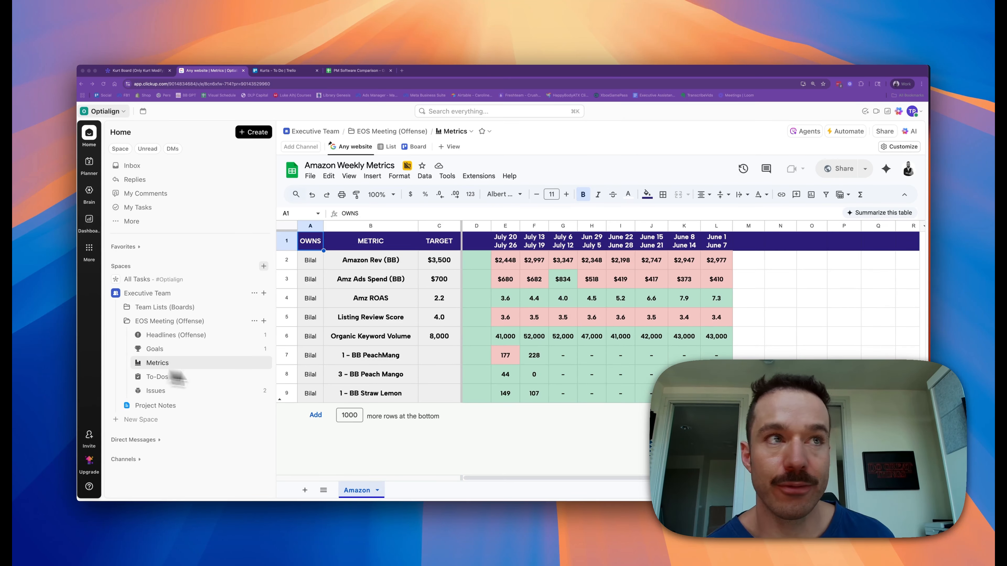
{"action": "left_click", "coordinate": [153, 366]}
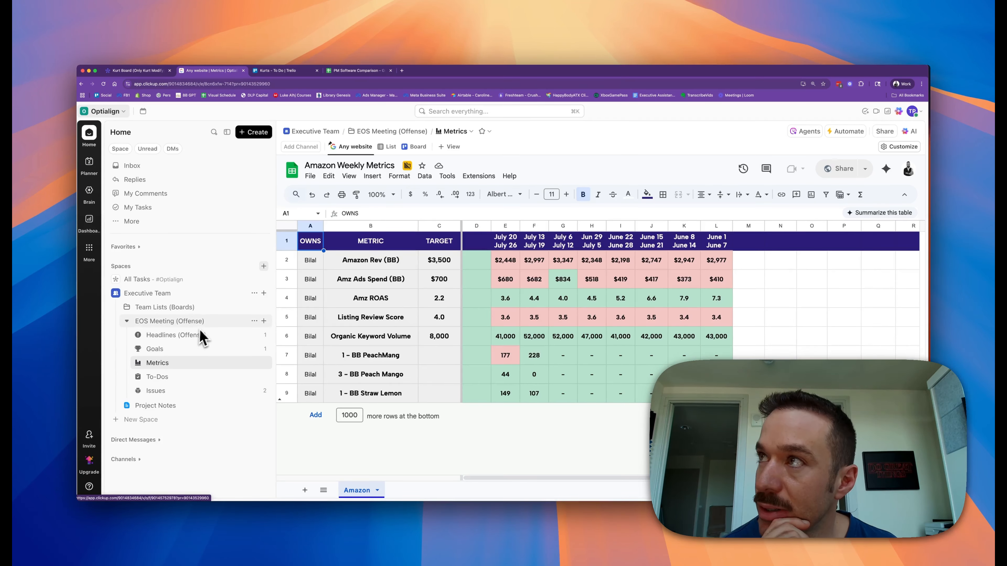
{"action": "left_click", "coordinate": [179, 350]}
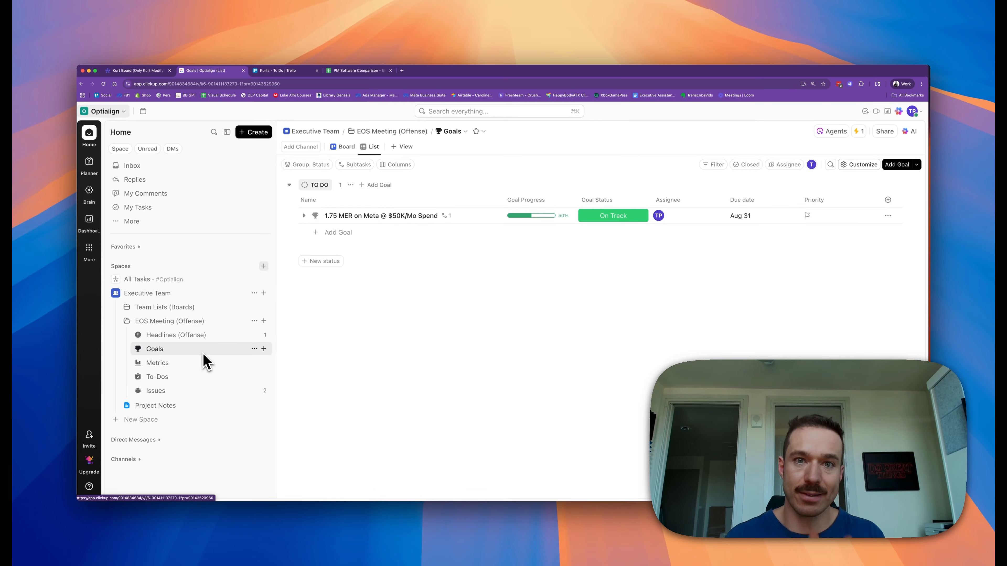
{"action": "left_click", "coordinate": [170, 377]}
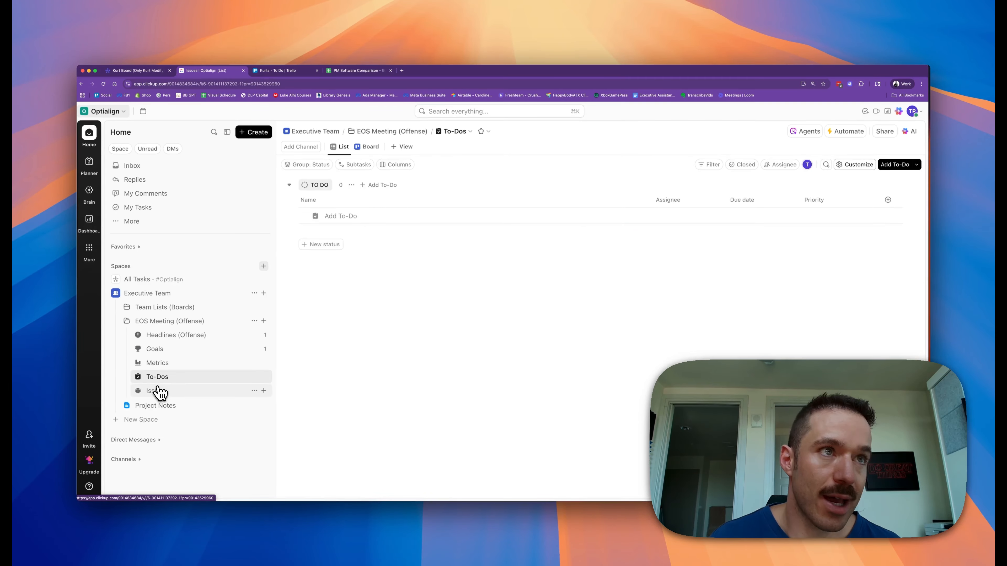
Step: Review the Issues list and the overview of the EOS Meeting (Offense) folder
{"action": "left_click", "coordinate": [157, 391]}
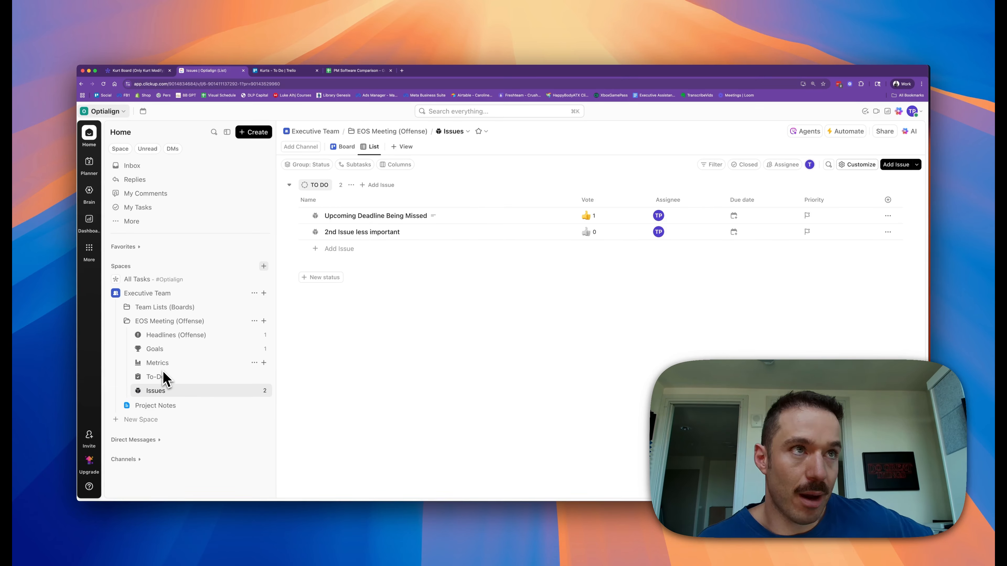
{"action": "left_click", "coordinate": [141, 308]}
{"action": "left_click", "coordinate": [152, 349]}
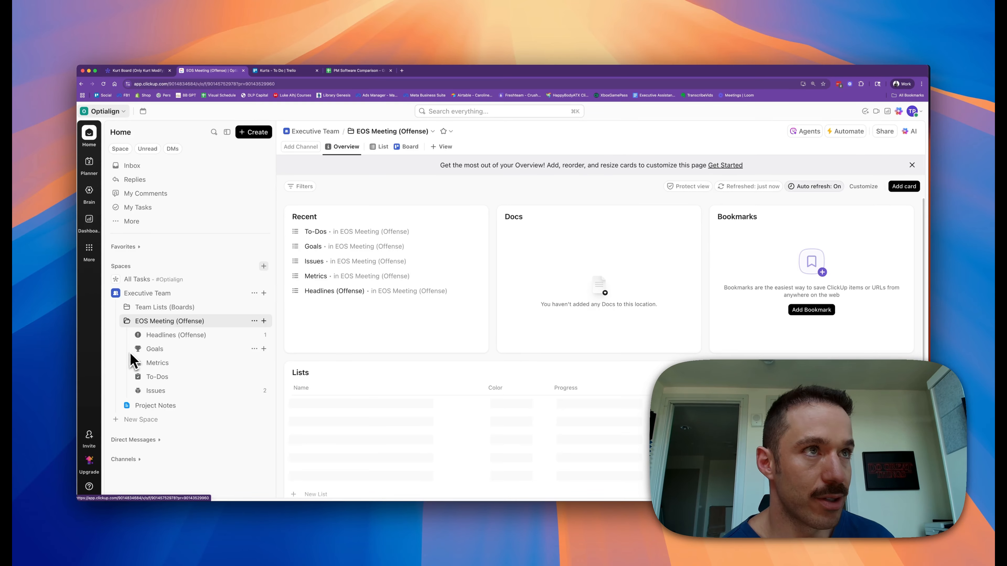
Step: Look at the team member's personal board in Team Lists (Boards) and the To-Dos list in EOS Meeting (Offense)
{"action": "left_click", "coordinate": [127, 308]}
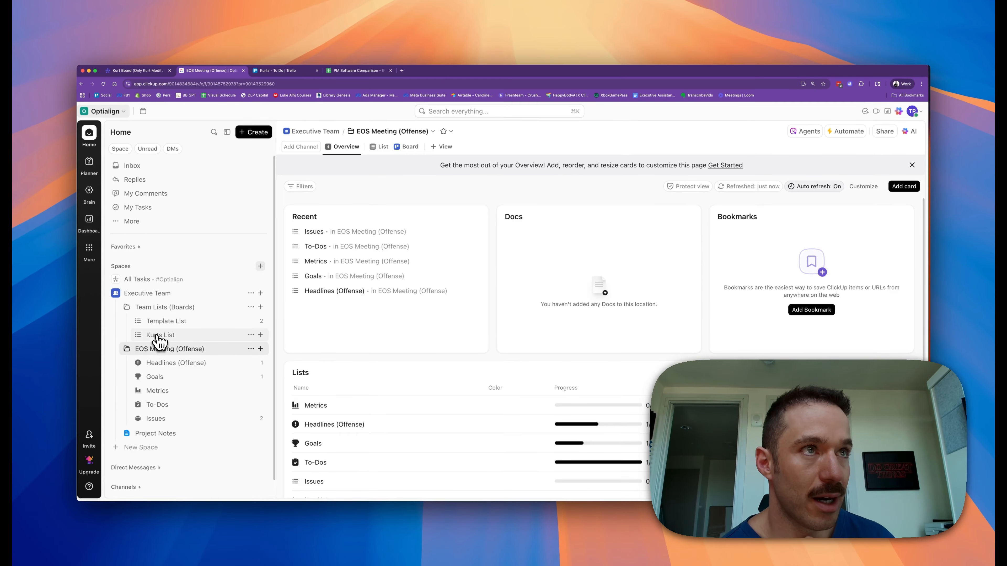
{"action": "left_click", "coordinate": [159, 336]}
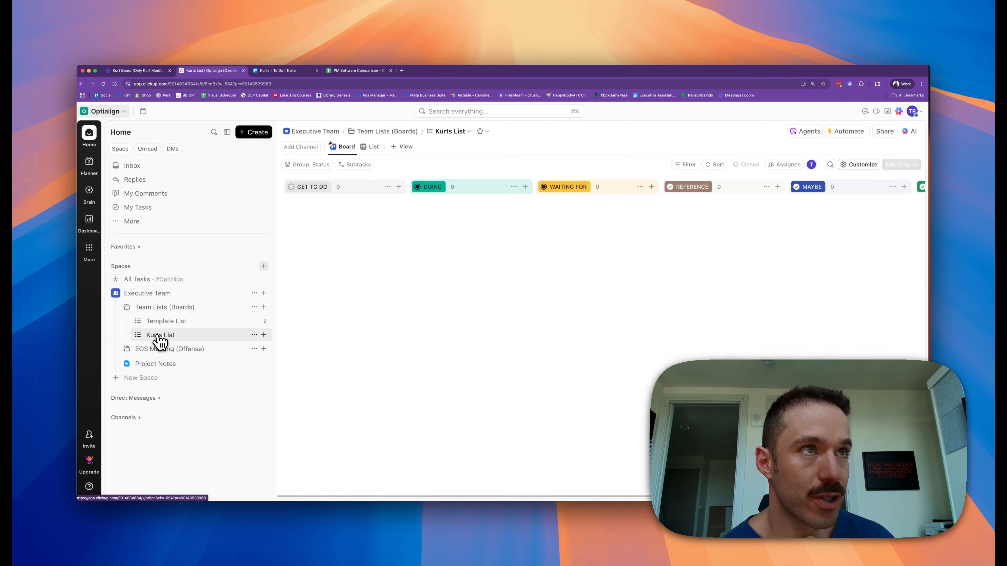
{"action": "left_click", "coordinate": [129, 309]}
{"action": "left_click", "coordinate": [127, 335]}
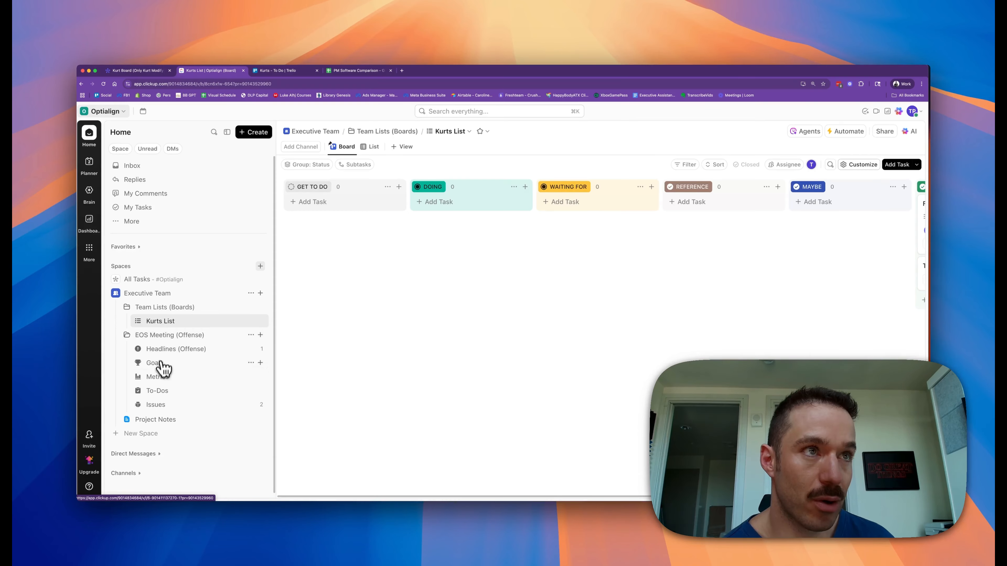
{"action": "left_click", "coordinate": [159, 392]}
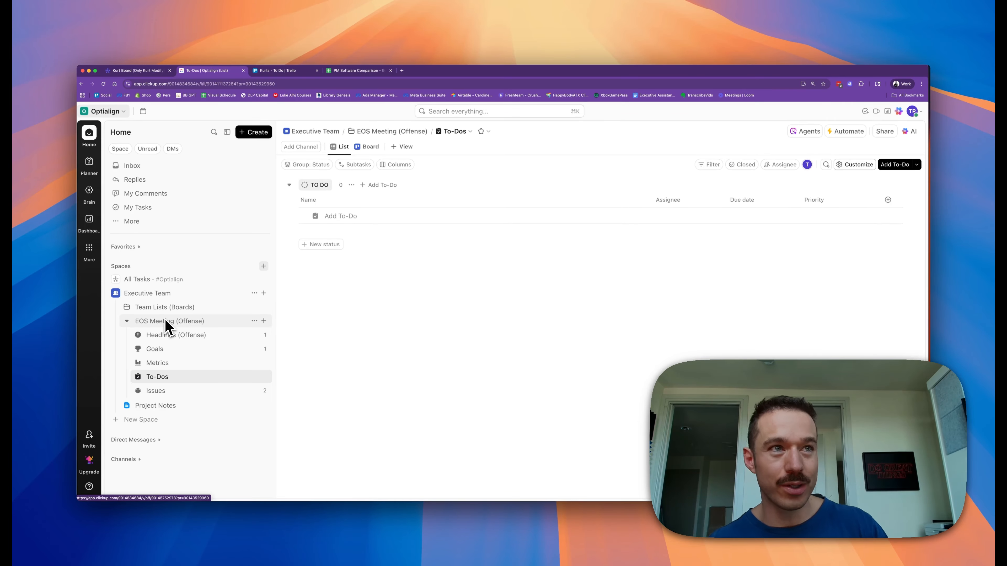
Step: Examine all status columns of the team member's board, Get To Do through Complete, and compare it with the To-Dos list
{"action": "left_click", "coordinate": [127, 307]}
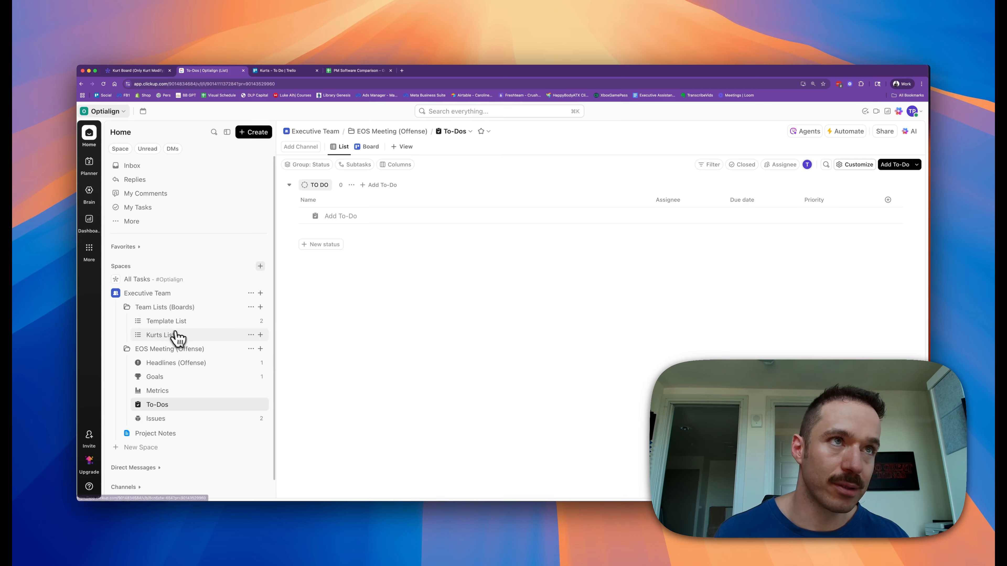
{"action": "left_click", "coordinate": [178, 335]}
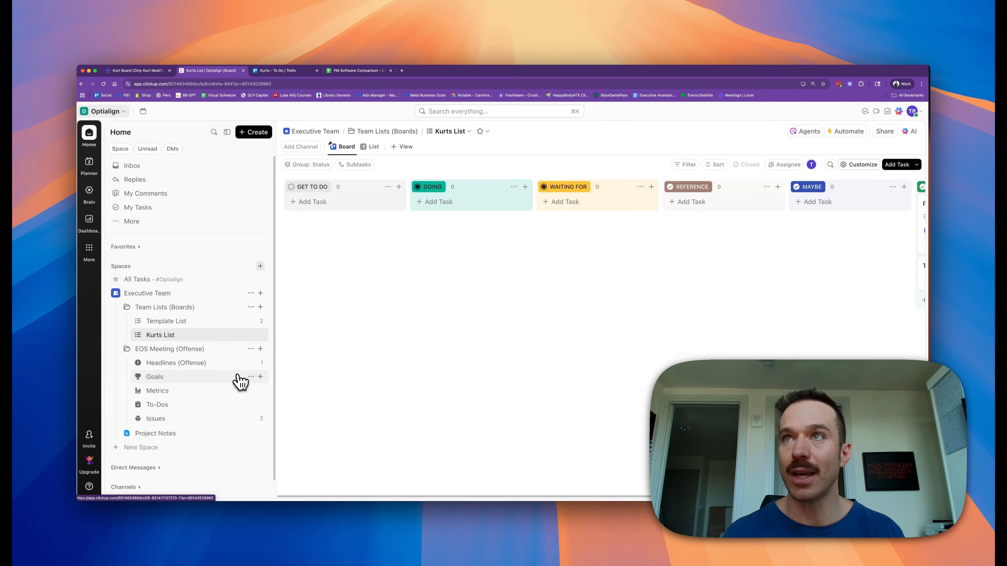
{"action": "scroll", "coordinate": [569, 399], "scroll_direction": "right", "scroll_amount": 10}
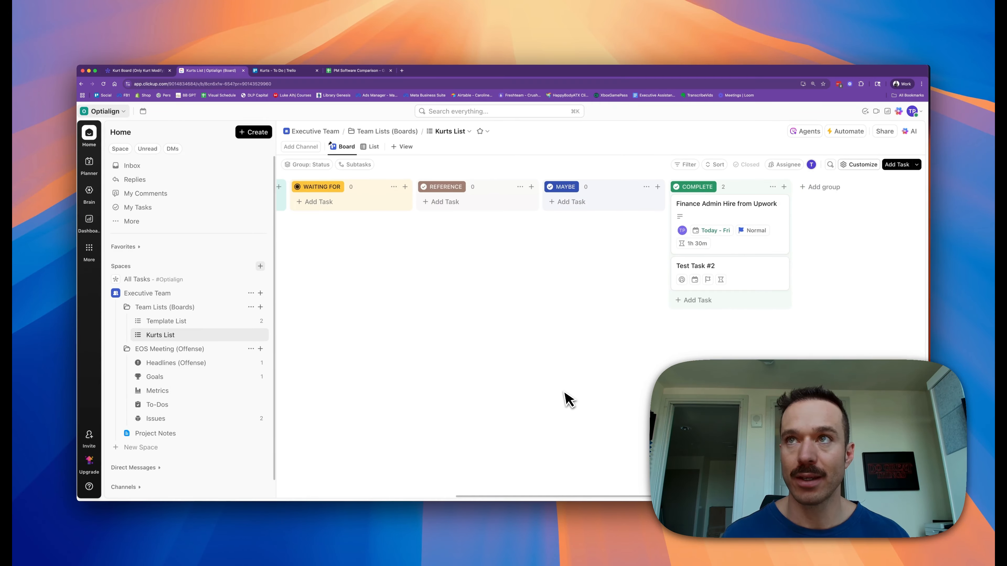
{"action": "scroll", "coordinate": [557, 373], "scroll_direction": "left", "scroll_amount": 10}
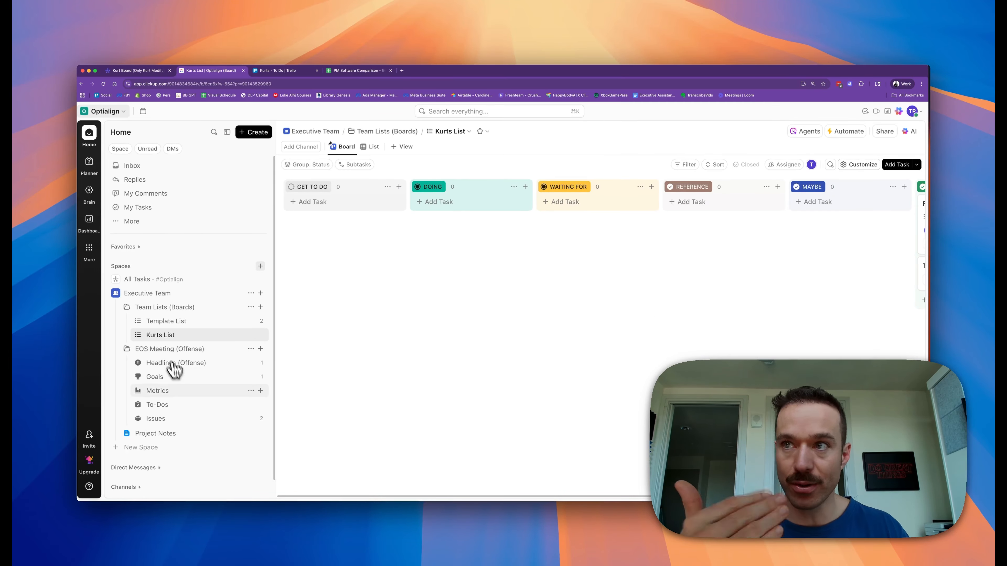
{"action": "left_click", "coordinate": [170, 406]}
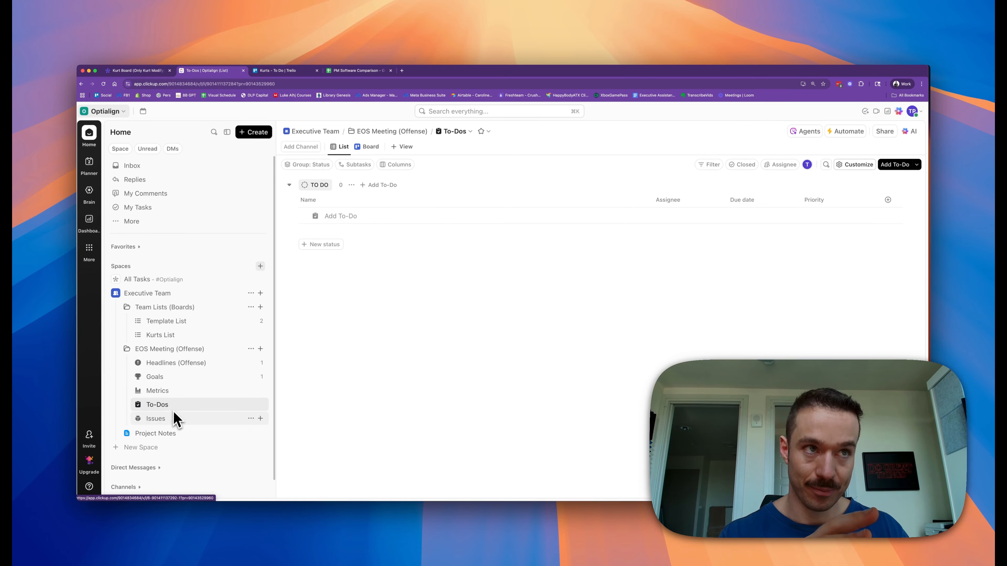
{"action": "left_click", "coordinate": [179, 338]}
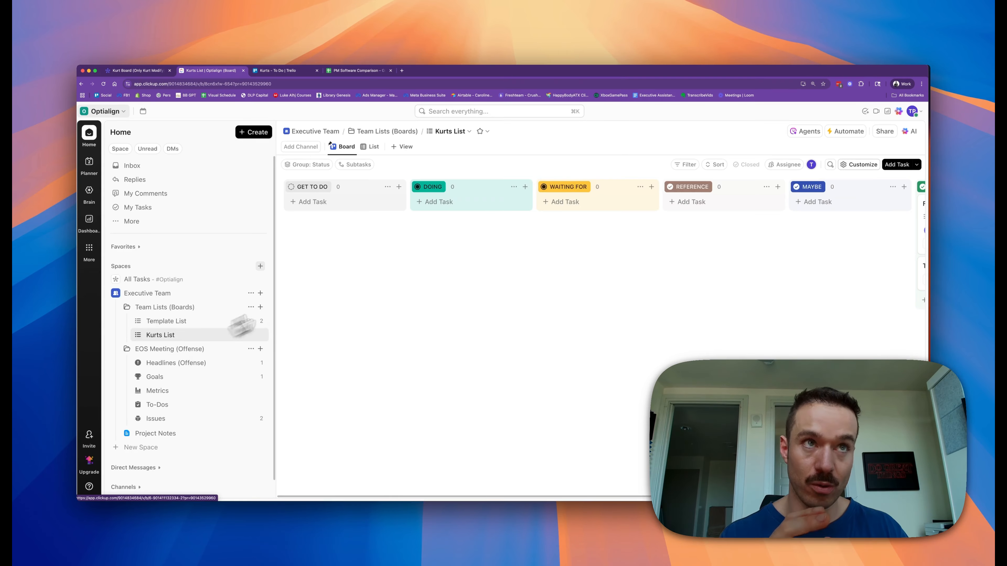
Step: Compare the team member's list in list and board view, and look through the board view's options
{"action": "left_click", "coordinate": [371, 150]}
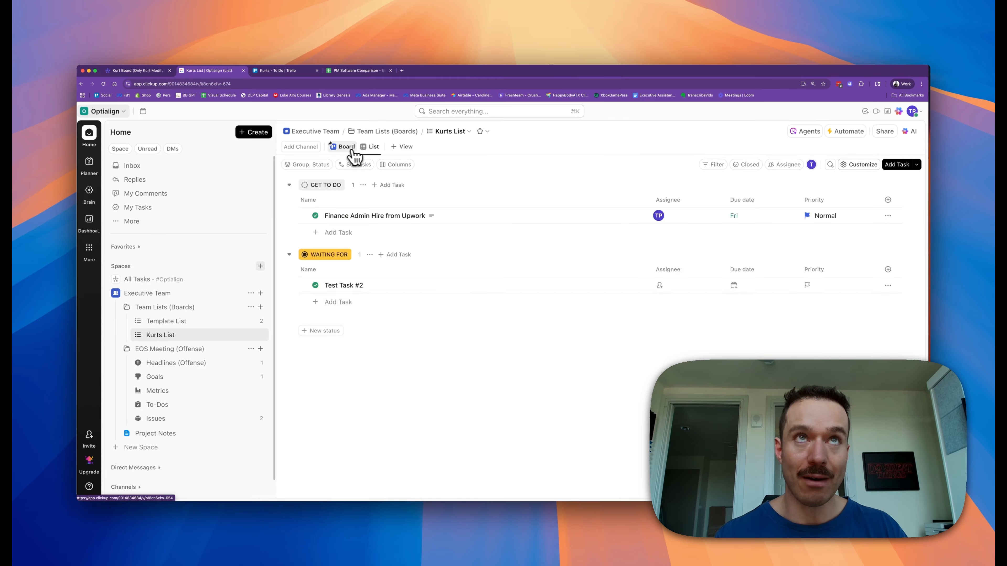
{"action": "left_click", "coordinate": [348, 152]}
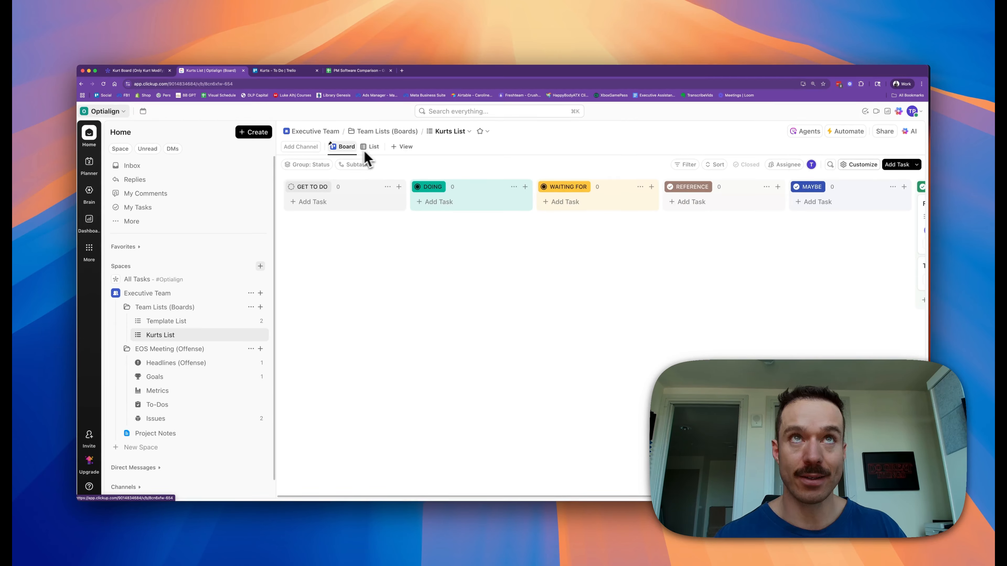
{"action": "left_click", "coordinate": [349, 152]}
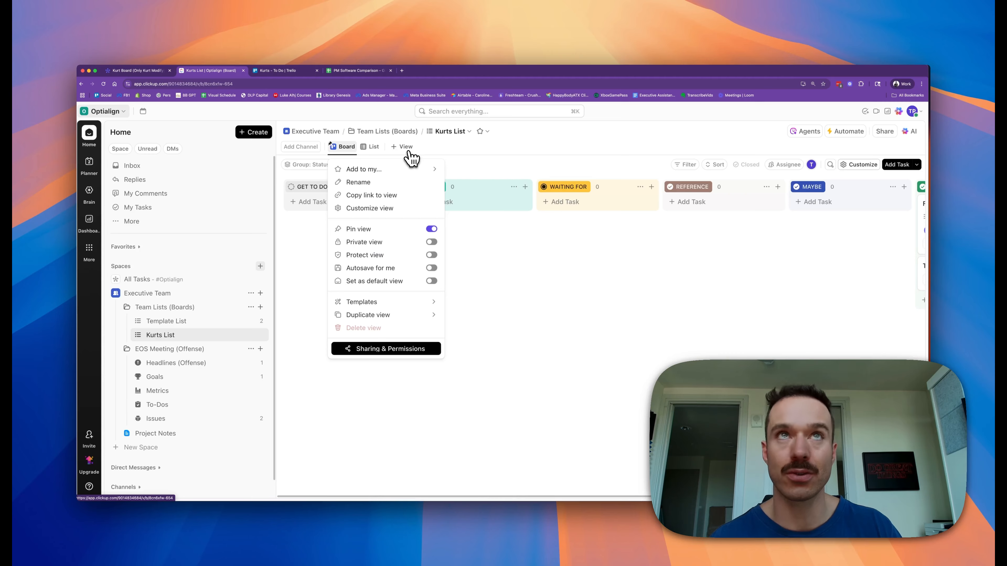
Step: Close the view options and compare the Goals list with the team member's board
{"action": "left_click", "coordinate": [182, 382]}
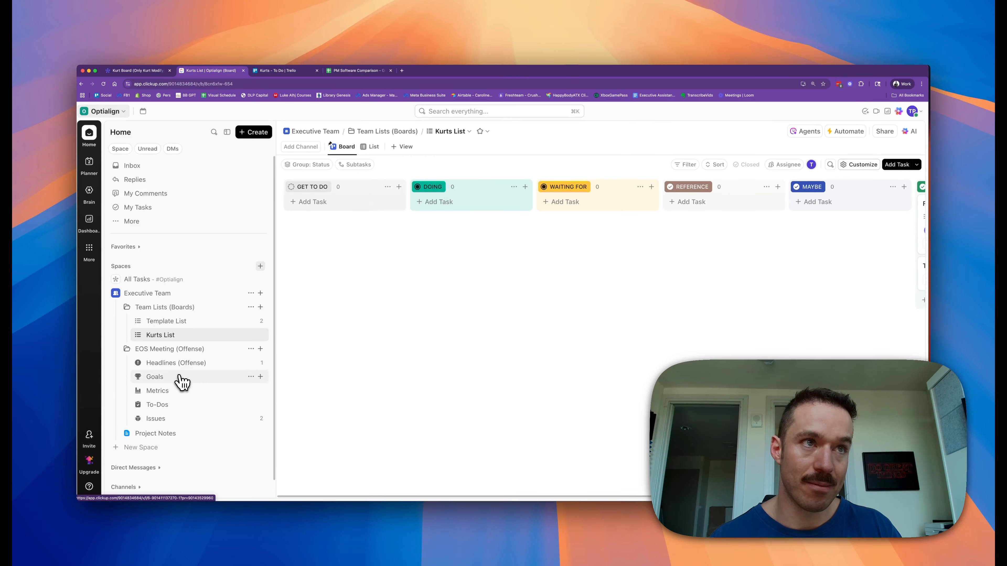
{"action": "left_click", "coordinate": [182, 382]}
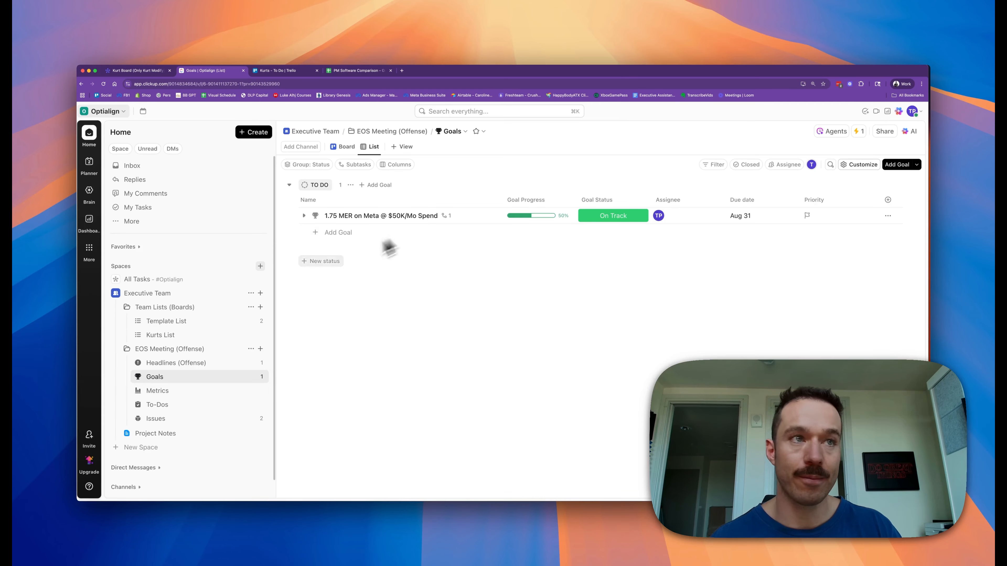
{"action": "left_click", "coordinate": [180, 336]}
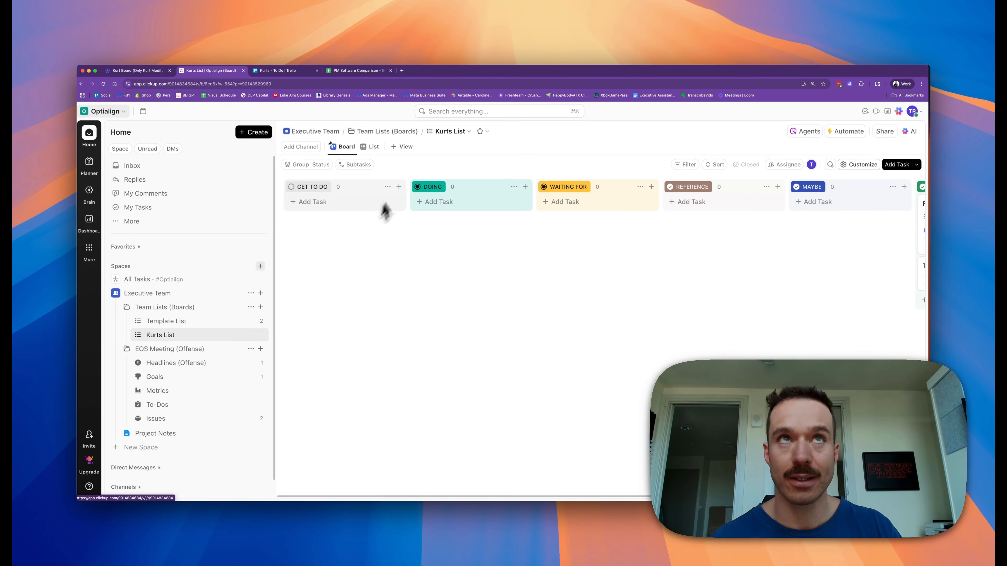